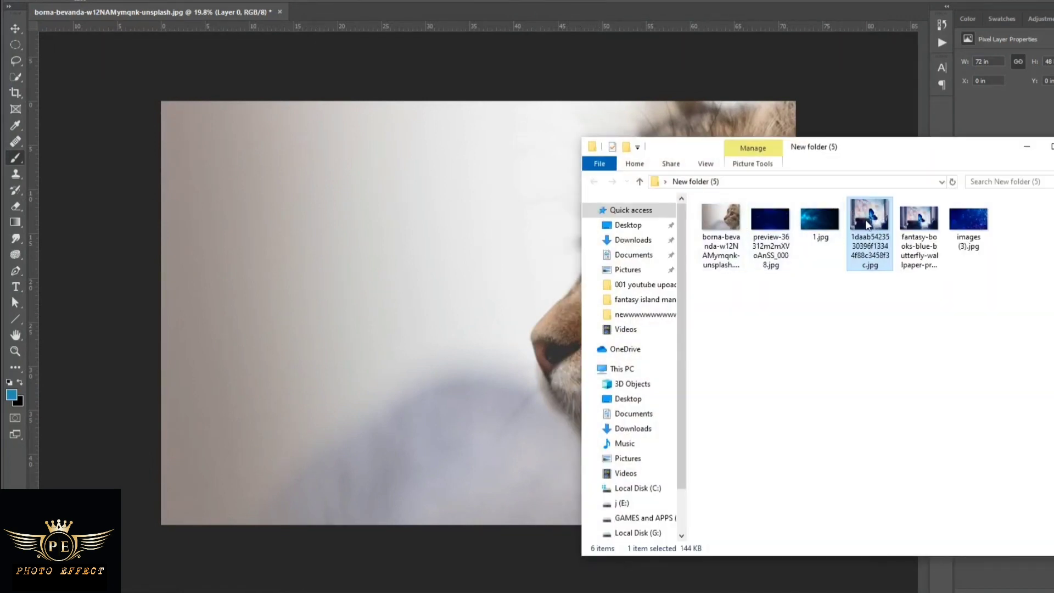
{"action": "mouse_move", "coordinate": [870, 231]}
{"action": "left_mouse_down"}
{"action": "mouse_move", "coordinate": [418, 10]}
{"action": "mouse_move", "coordinate": [426, 33]}
{"action": "left_mouse_up"}
{"action": "scroll", "coordinate": [486, 281], "scroll_direction": "up", "scroll_amount": 2}
Quick-select the blue butterfly's body and wings.
{"action": "scroll", "coordinate": [486, 282], "scroll_direction": "up", "scroll_amount": 2}
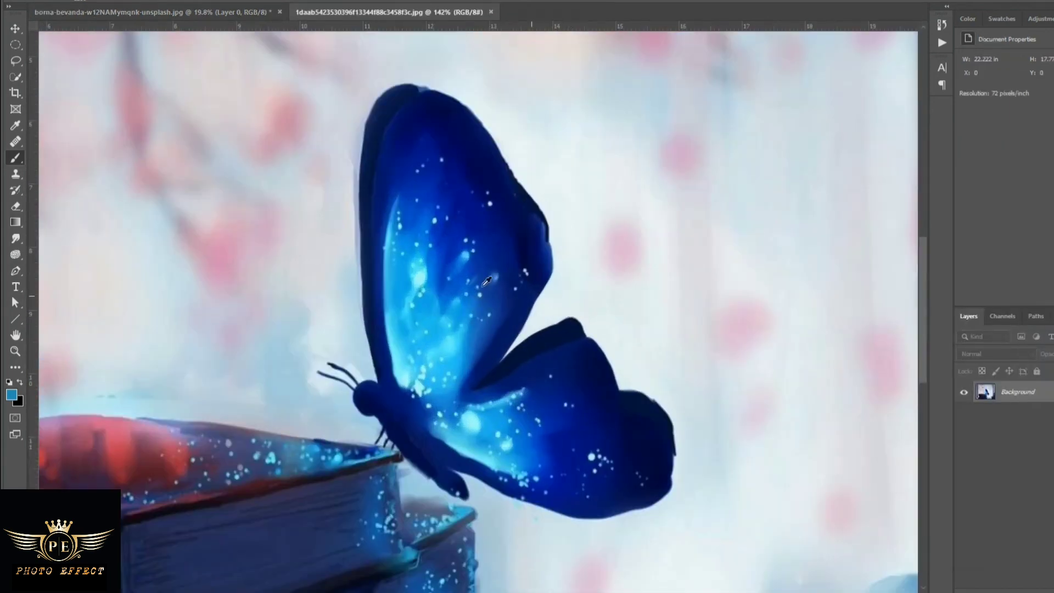
{"action": "key", "text": "w"}
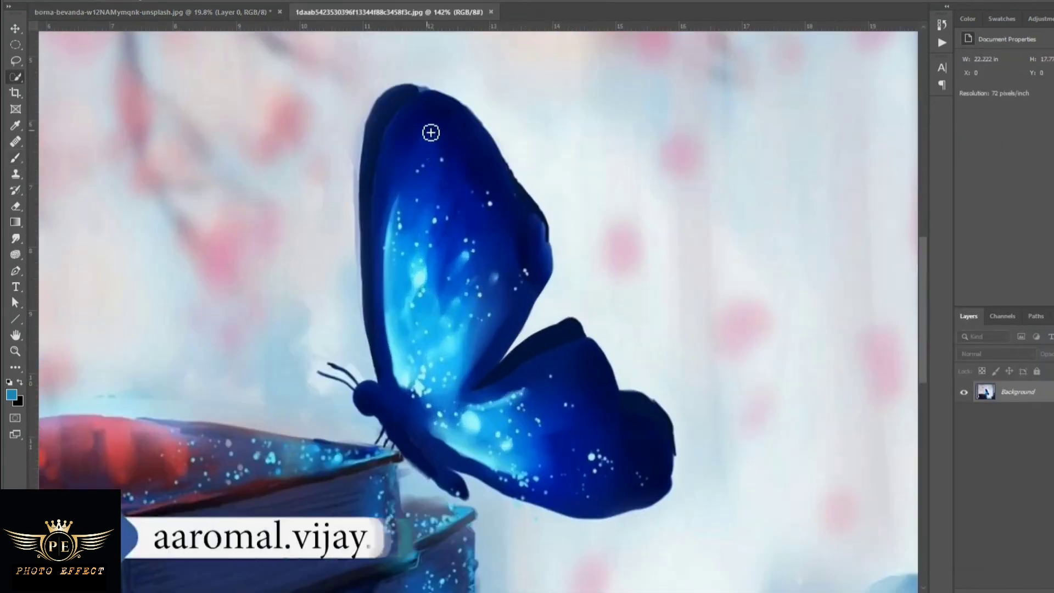
{"action": "mouse_move", "coordinate": [421, 165]}
{"action": "left_mouse_down"}
{"action": "mouse_move", "coordinate": [493, 410]}
{"action": "mouse_move", "coordinate": [471, 411]}
{"action": "left_mouse_up"}
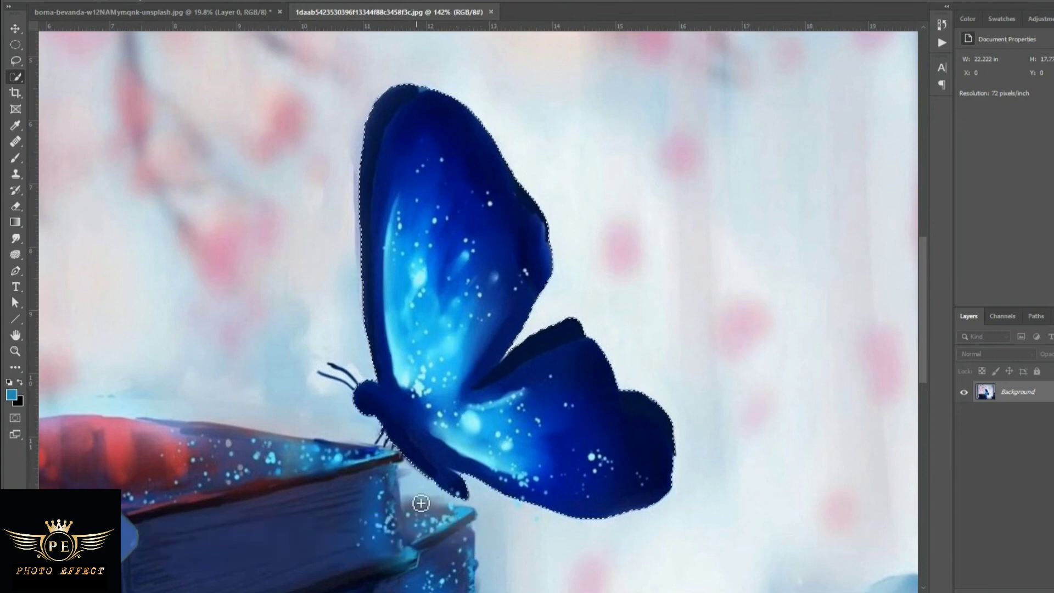
Zoom in and add the upper and lower antennae to the butterfly selection.
{"action": "scroll", "coordinate": [259, 294], "scroll_direction": "up", "scroll_amount": 3}
{"action": "scroll", "coordinate": [258, 294], "scroll_direction": "up", "scroll_amount": 3}
{"action": "scroll", "coordinate": [259, 294], "scroll_direction": "up", "scroll_amount": 2}
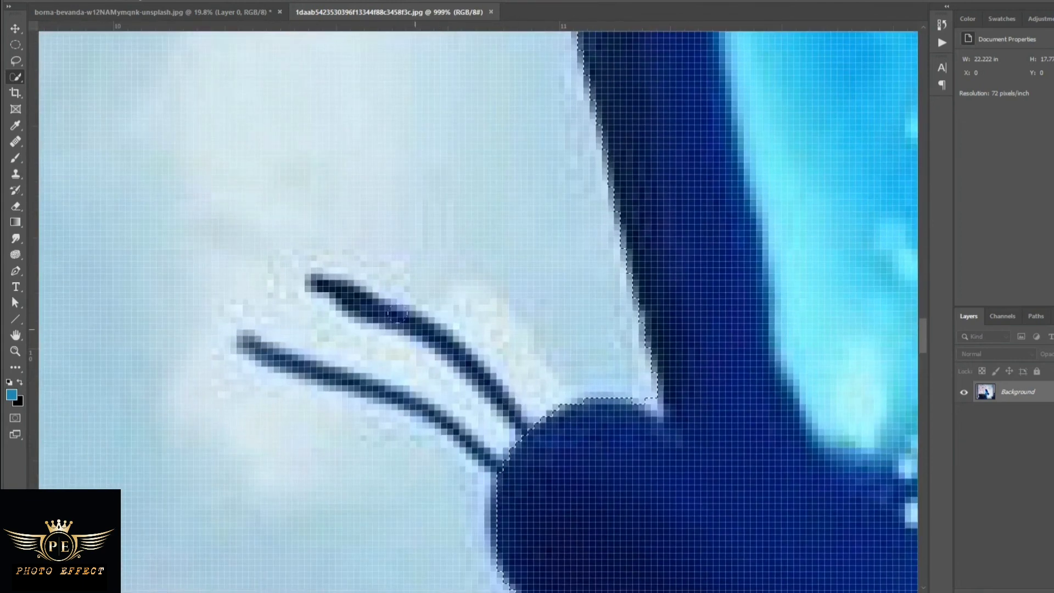
{"action": "left_click_drag", "start_coordinate": [336, 292], "coordinate": [378, 324]}
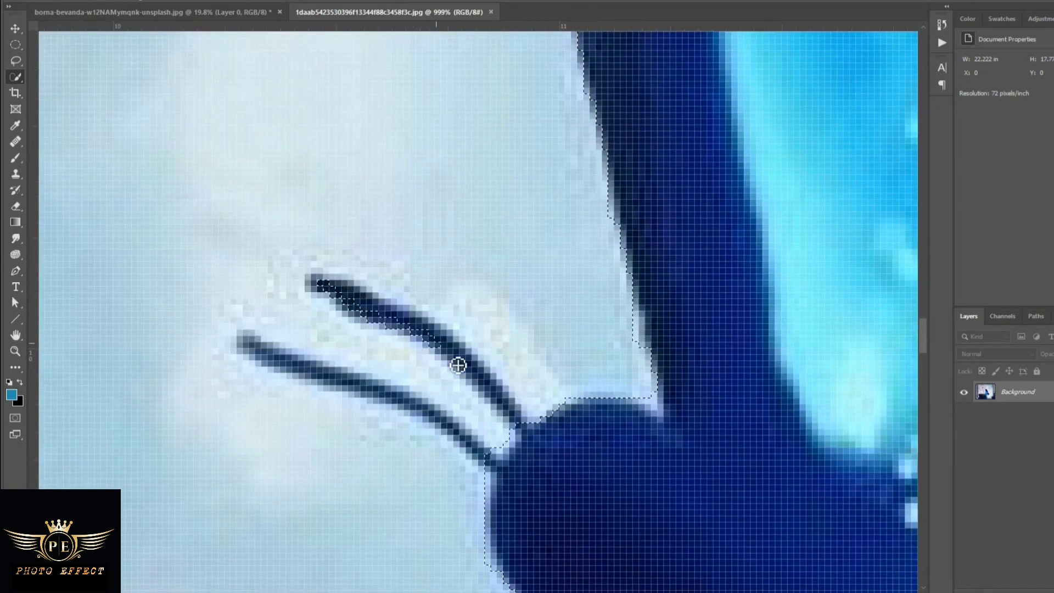
{"action": "left_click_drag", "start_coordinate": [374, 404], "coordinate": [327, 387]}
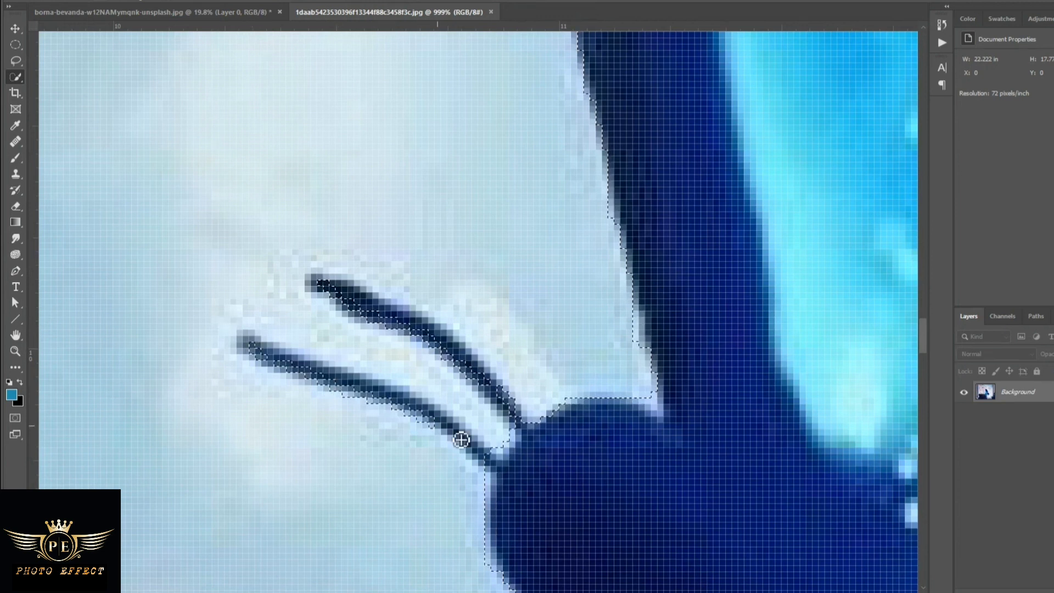
{"action": "mouse_move", "coordinate": [423, 330]}
{"action": "left_mouse_down"}
{"action": "mouse_move", "coordinate": [503, 405]}
{"action": "mouse_move", "coordinate": [471, 372]}
{"action": "left_mouse_up"}
{"action": "mouse_move", "coordinate": [517, 418]}
{"action": "left_mouse_down"}
{"action": "mouse_move", "coordinate": [302, 371]}
{"action": "mouse_move", "coordinate": [424, 416]}
{"action": "mouse_move", "coordinate": [247, 346]}
{"action": "mouse_move", "coordinate": [452, 432]}
{"action": "left_mouse_up"}
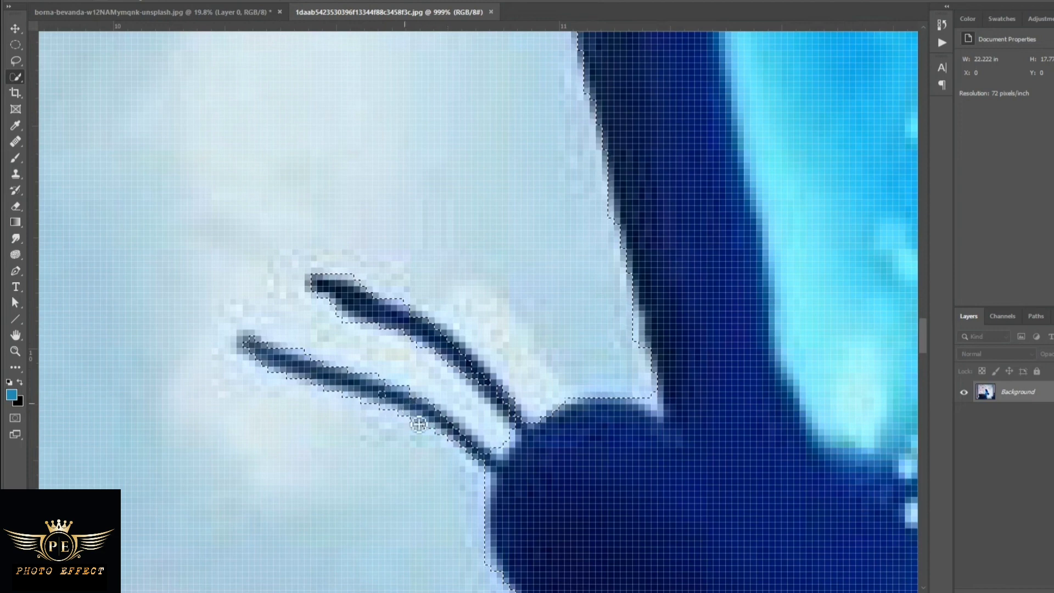
{"action": "scroll", "coordinate": [485, 452], "scroll_direction": "down", "scroll_amount": 6}
{"action": "scroll", "coordinate": [486, 452], "scroll_direction": "up", "scroll_amount": 5}
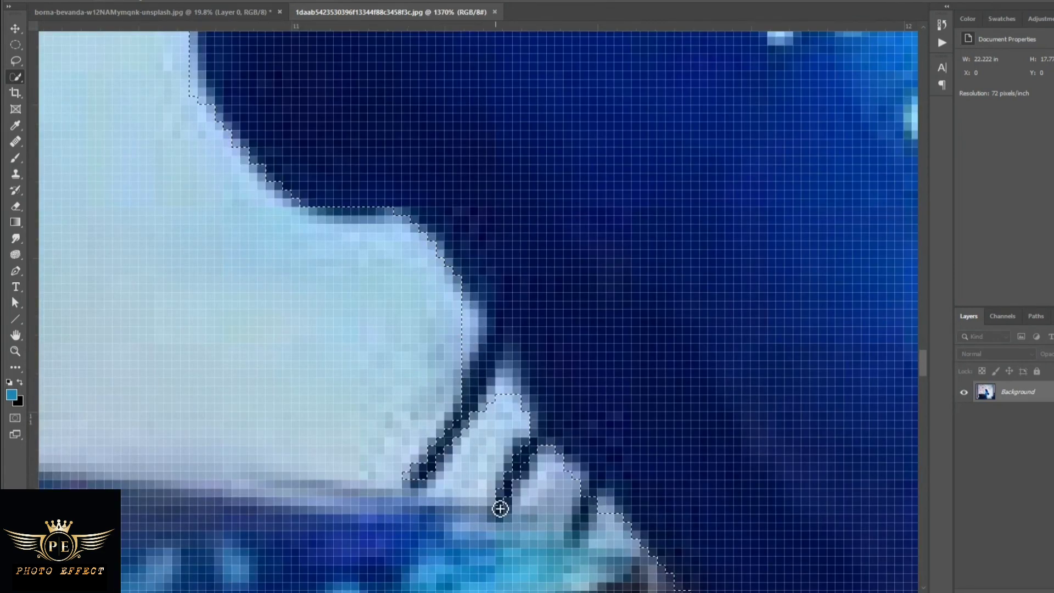
{"action": "scroll", "coordinate": [579, 518], "scroll_direction": "down", "scroll_amount": 3}
{"action": "scroll", "coordinate": [641, 518], "scroll_direction": "up", "scroll_amount": 3}
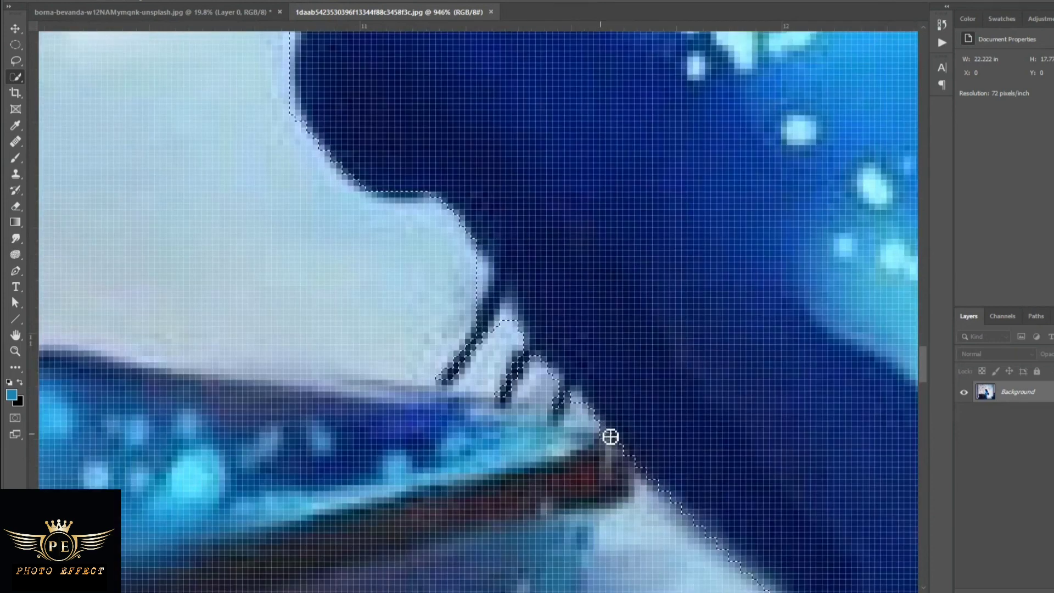
{"action": "scroll", "coordinate": [609, 435], "scroll_direction": "down", "scroll_amount": 4}
{"action": "scroll", "coordinate": [610, 436], "scroll_direction": "down", "scroll_amount": 4}
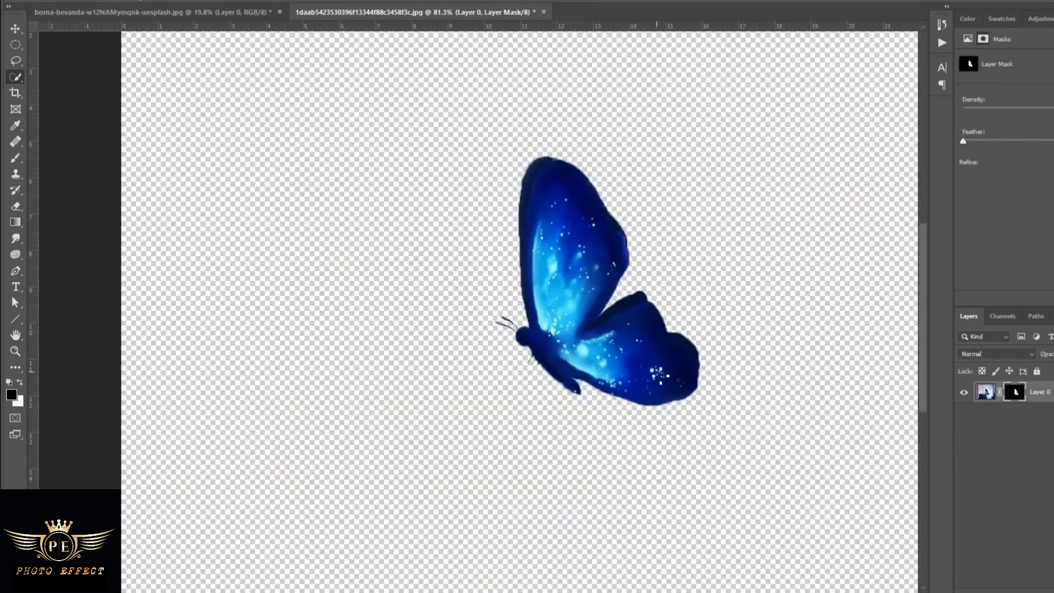
Flip the placed butterfly horizontally, enlarge it about 1.5x, and set it before the cat's nose.
{"action": "key", "text": "ctrl+t"}
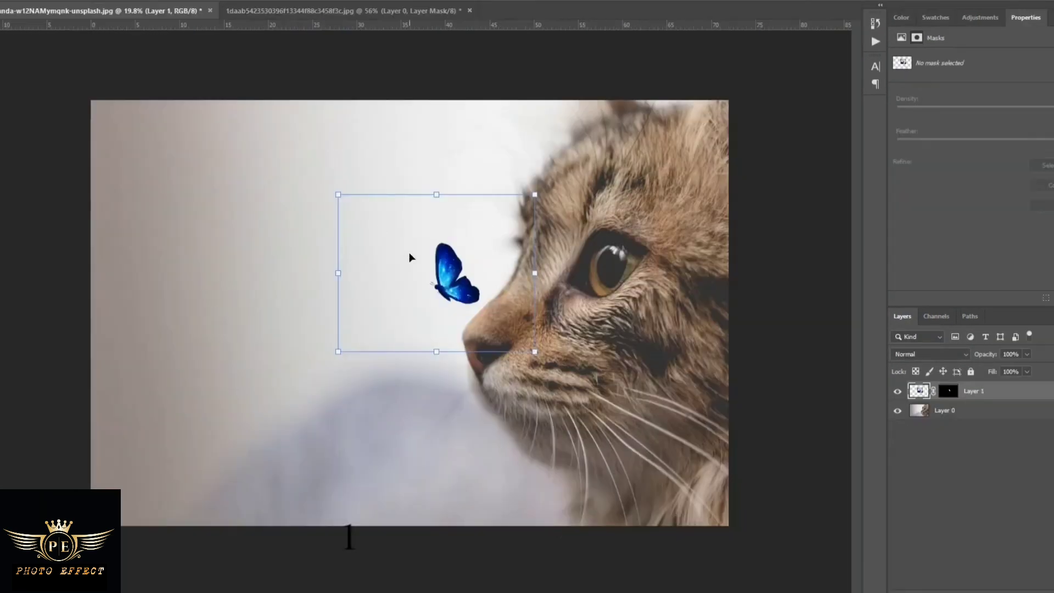
{"action": "right_click", "coordinate": [412, 254]}
{"action": "left_click", "coordinate": [461, 408]}
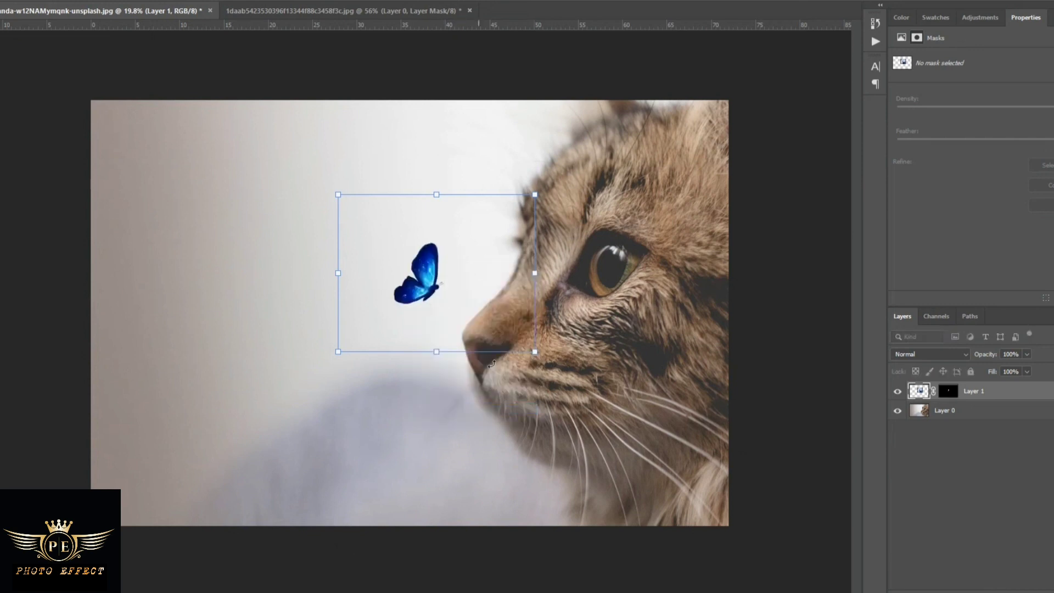
{"action": "left_click_drag", "start_coordinate": [535, 351], "coordinate": [590, 395]}
{"action": "mouse_move", "coordinate": [530, 351]}
{"action": "left_mouse_down"}
{"action": "mouse_move", "coordinate": [505, 401]}
{"action": "mouse_move", "coordinate": [461, 368]}
{"action": "left_mouse_up"}
{"action": "key", "text": "Return"}
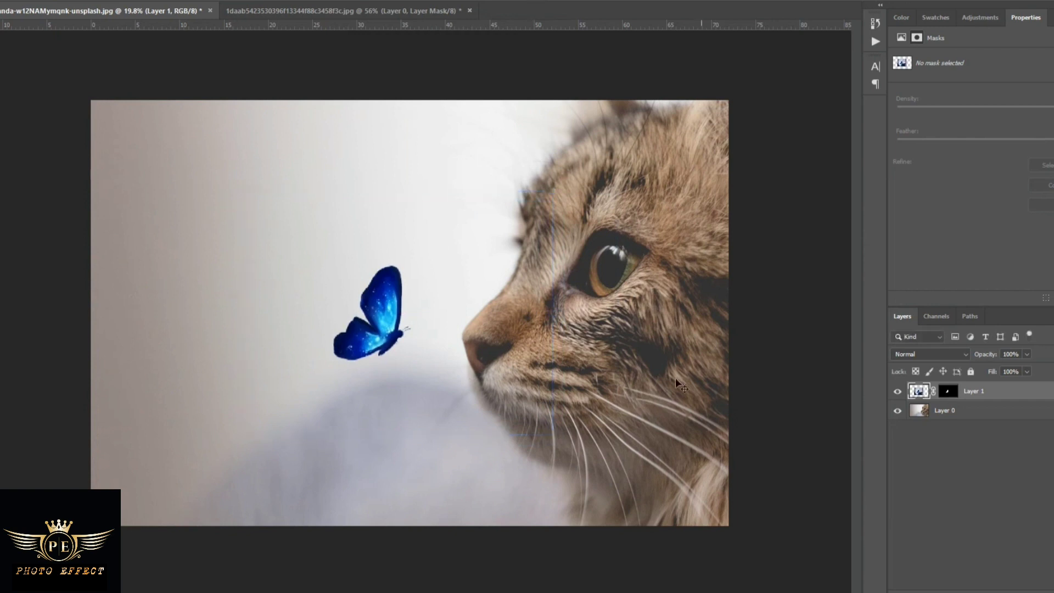
Duplicate the butterfly, then move the copy up-left and shrink it.
{"action": "key", "text": "ctrl+j"}
{"action": "left_click_drag", "start_coordinate": [415, 351], "coordinate": [398, 198]}
{"action": "mouse_move", "coordinate": [528, 99]}
{"action": "left_mouse_down"}
{"action": "mouse_move", "coordinate": [436, 173]}
{"action": "mouse_move", "coordinate": [480, 134]}
{"action": "mouse_move", "coordinate": [527, 146]}
{"action": "mouse_move", "coordinate": [369, 138]}
{"action": "mouse_move", "coordinate": [326, 149]}
{"action": "left_mouse_up"}
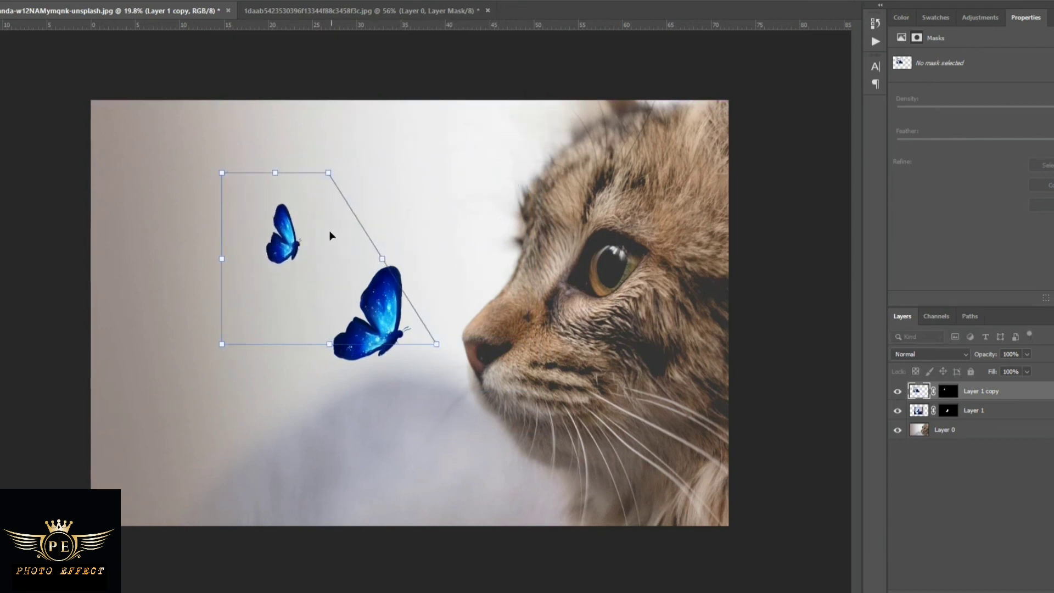
Settle the upper butterfly's position and duplicate the original Layer 1 butterfly.
{"action": "left_click_drag", "start_coordinate": [329, 236], "coordinate": [368, 214]}
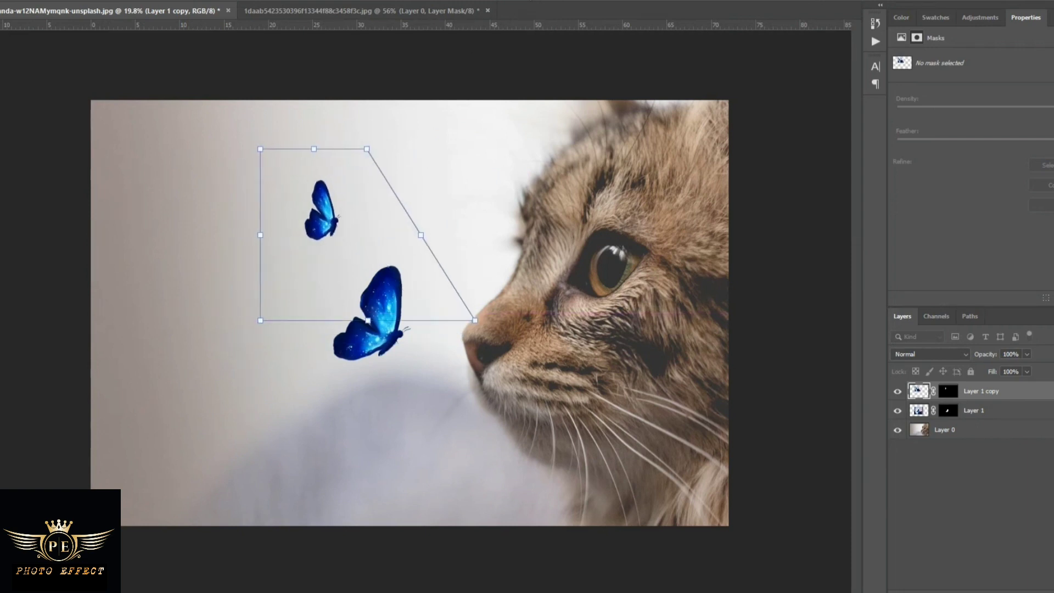
{"action": "key", "text": "Return"}
{"action": "left_click", "coordinate": [976, 411]}
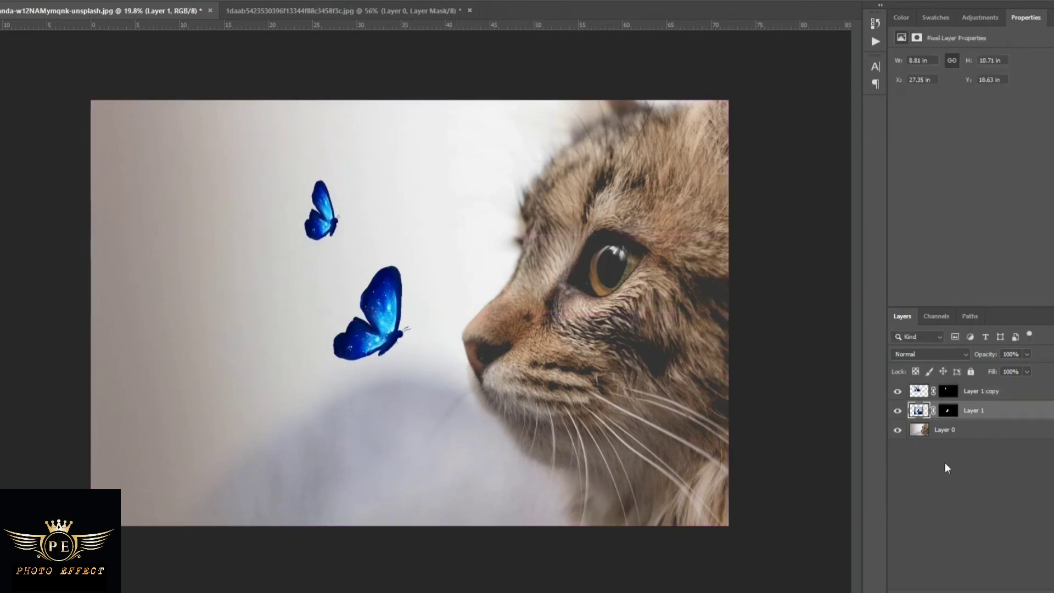
{"action": "key", "text": "ctrl+j"}
Shrink, skew and place the third butterfly at the left of the cat.
{"action": "mouse_move", "coordinate": [462, 404]}
{"action": "left_mouse_down"}
{"action": "mouse_move", "coordinate": [414, 481]}
{"action": "mouse_move", "coordinate": [346, 405]}
{"action": "left_mouse_up"}
{"action": "left_click_drag", "start_coordinate": [419, 205], "coordinate": [365, 248]}
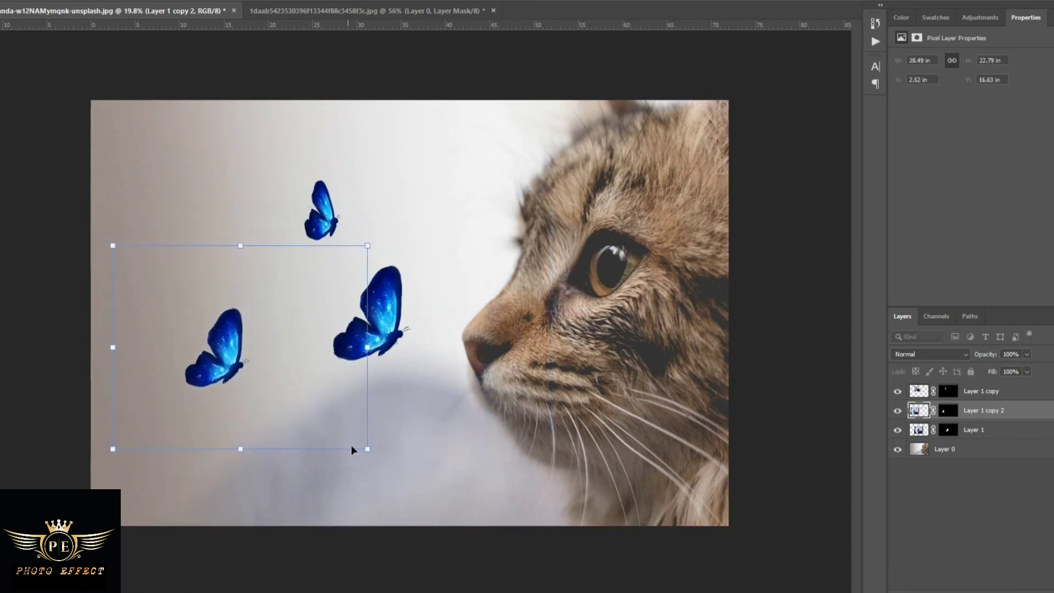
{"action": "mouse_move", "coordinate": [363, 450]}
{"action": "left_mouse_down"}
{"action": "mouse_move", "coordinate": [514, 499]}
{"action": "mouse_move", "coordinate": [447, 478]}
{"action": "left_mouse_up"}
{"action": "left_click_drag", "start_coordinate": [366, 248], "coordinate": [494, 175]}
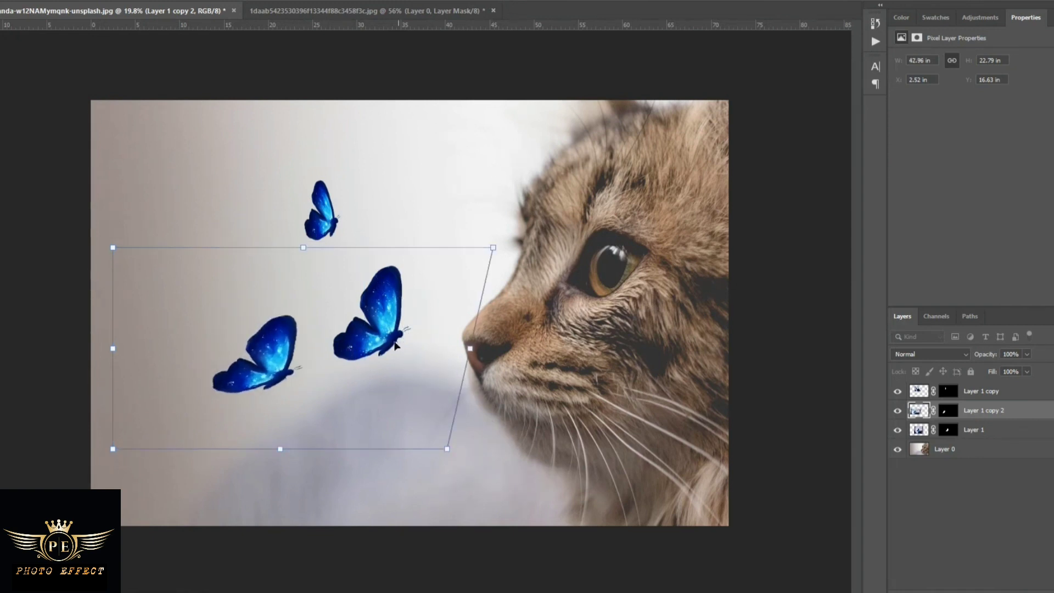
{"action": "left_click_drag", "start_coordinate": [395, 344], "coordinate": [368, 309]}
{"action": "mouse_move", "coordinate": [488, 192]}
{"action": "left_mouse_down"}
{"action": "mouse_move", "coordinate": [323, 318]}
{"action": "mouse_move", "coordinate": [298, 311]}
{"action": "mouse_move", "coordinate": [318, 297]}
{"action": "left_mouse_up"}
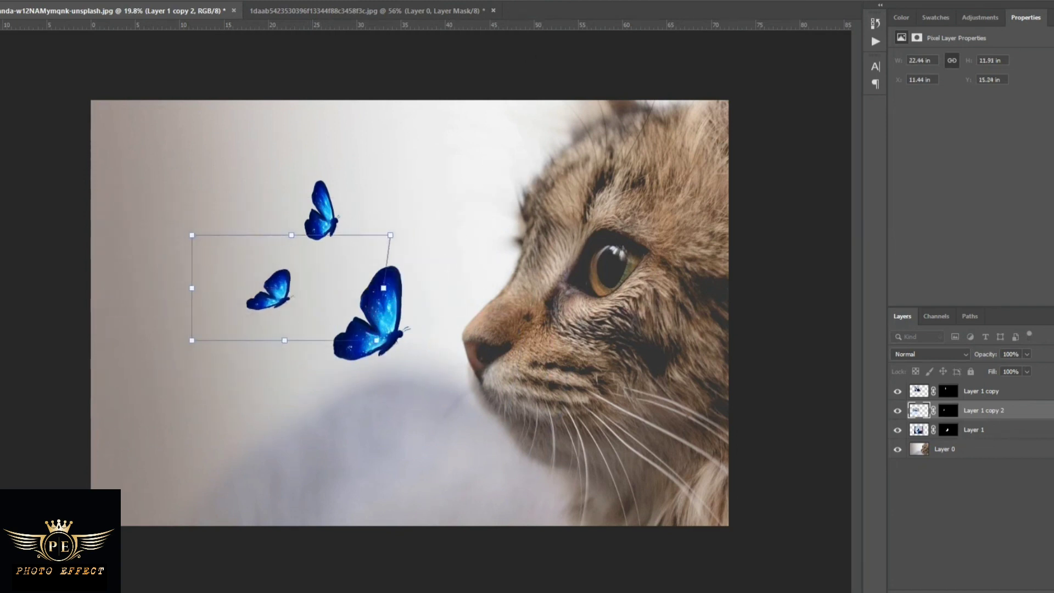
{"action": "key", "text": "Return"}
Add a bottom butterfly copy near the chin, rotated about 11° and distorted.
{"action": "mouse_move", "coordinate": [299, 288]}
{"action": "left_mouse_down"}
{"action": "mouse_move", "coordinate": [298, 408]}
{"action": "mouse_move", "coordinate": [262, 392]}
{"action": "mouse_move", "coordinate": [414, 390]}
{"action": "mouse_move", "coordinate": [466, 423]}
{"action": "left_mouse_up"}
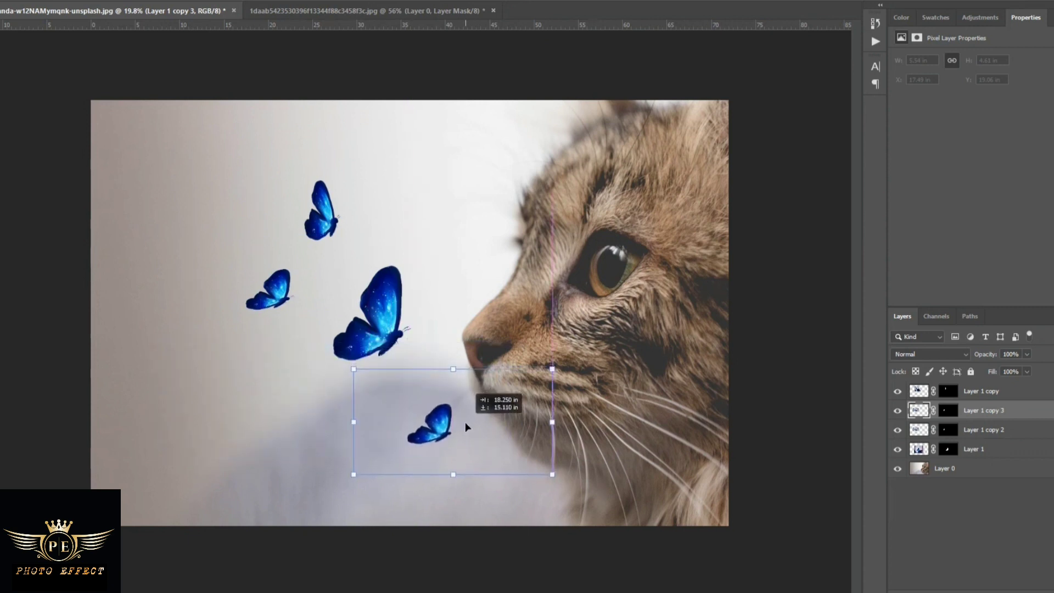
{"action": "mouse_move", "coordinate": [349, 404]}
{"action": "left_mouse_down"}
{"action": "mouse_move", "coordinate": [368, 425]}
{"action": "mouse_move", "coordinate": [356, 405]}
{"action": "left_mouse_up"}
{"action": "left_click_drag", "start_coordinate": [374, 503], "coordinate": [407, 482]}
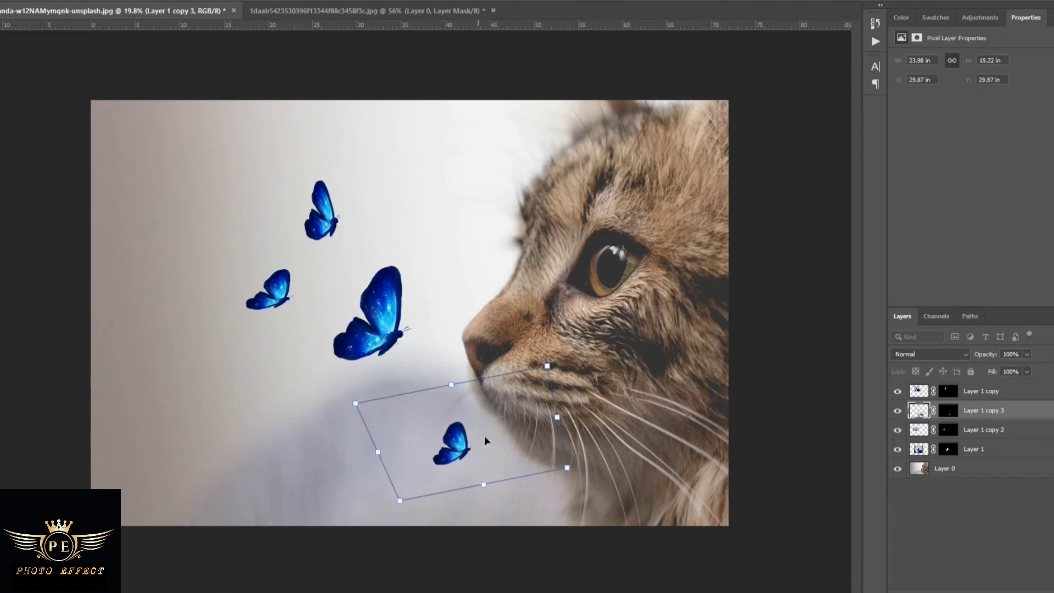
{"action": "left_click_drag", "start_coordinate": [484, 436], "coordinate": [407, 425]}
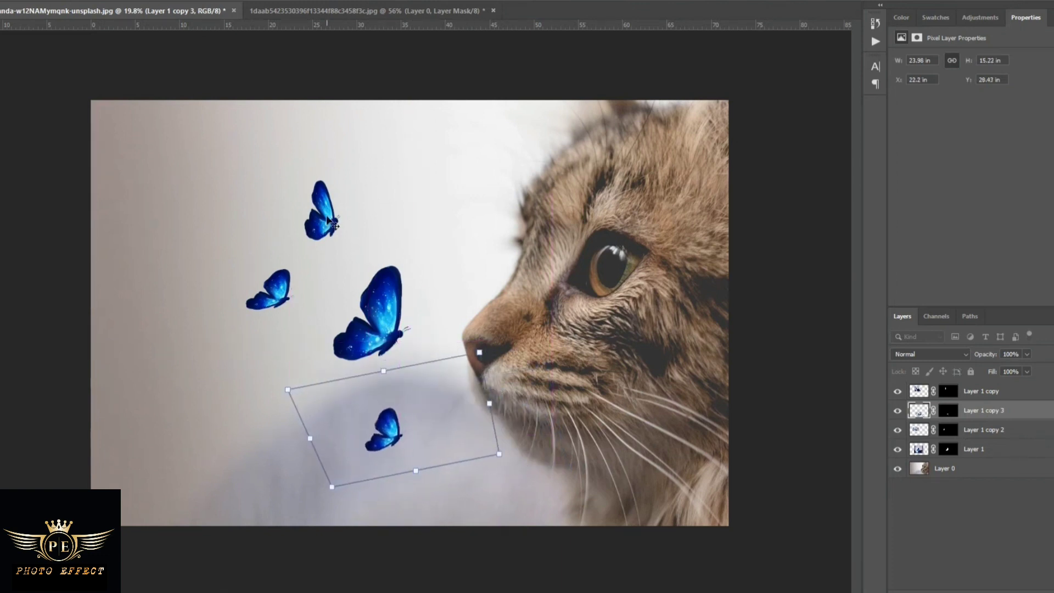
{"action": "key", "text": "Return"}
Move the top butterfly slightly up and right.
{"action": "left_click", "coordinate": [898, 431]}
{"action": "left_click", "coordinate": [898, 431]}
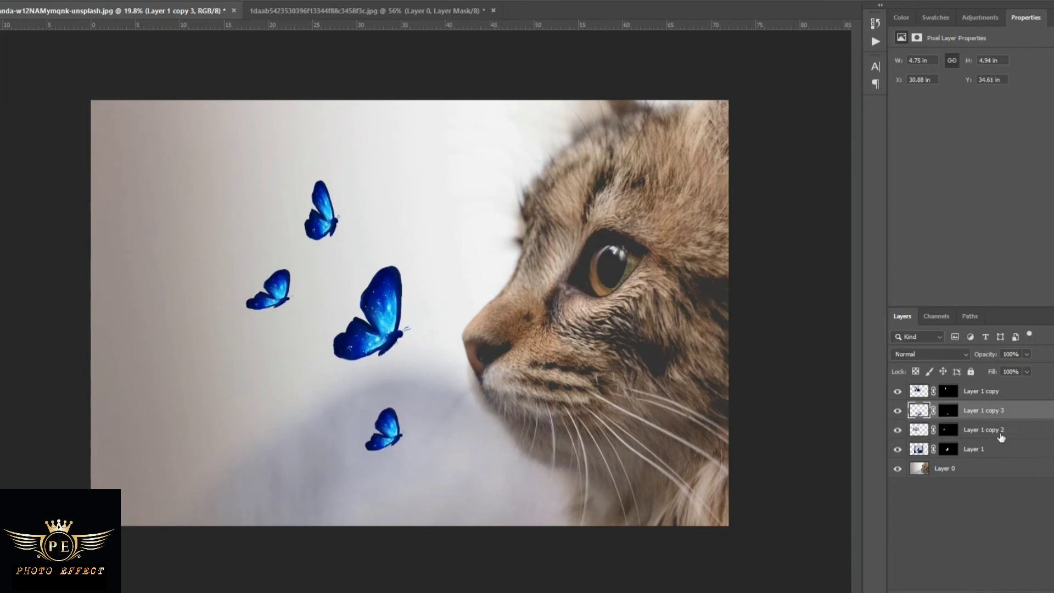
{"action": "left_click", "coordinate": [971, 394]}
{"action": "left_click", "coordinate": [897, 391]}
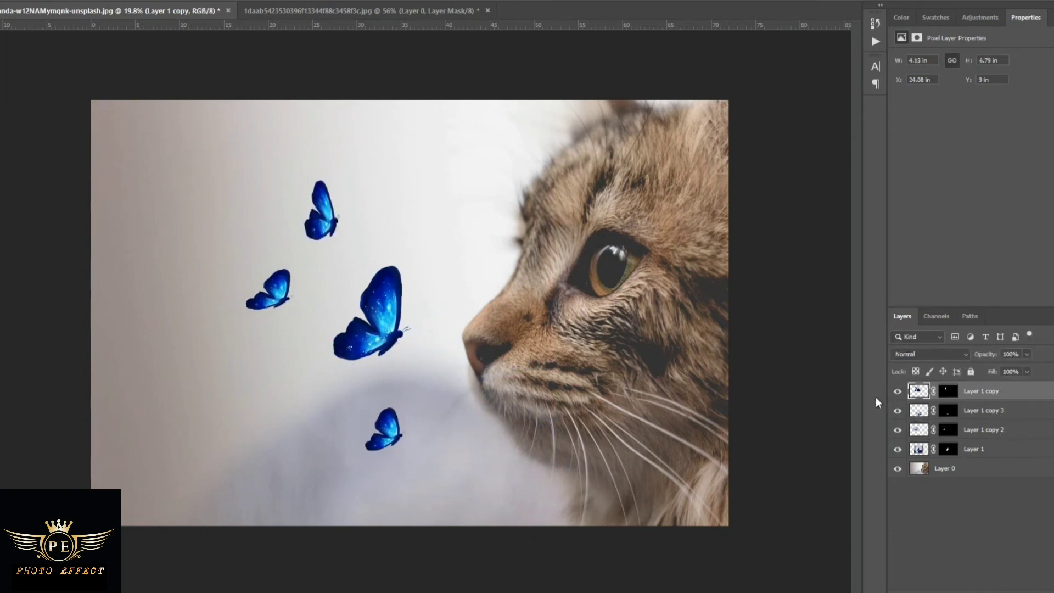
{"action": "key", "text": "ctrl+t"}
{"action": "left_click_drag", "start_coordinate": [390, 242], "coordinate": [413, 217]}
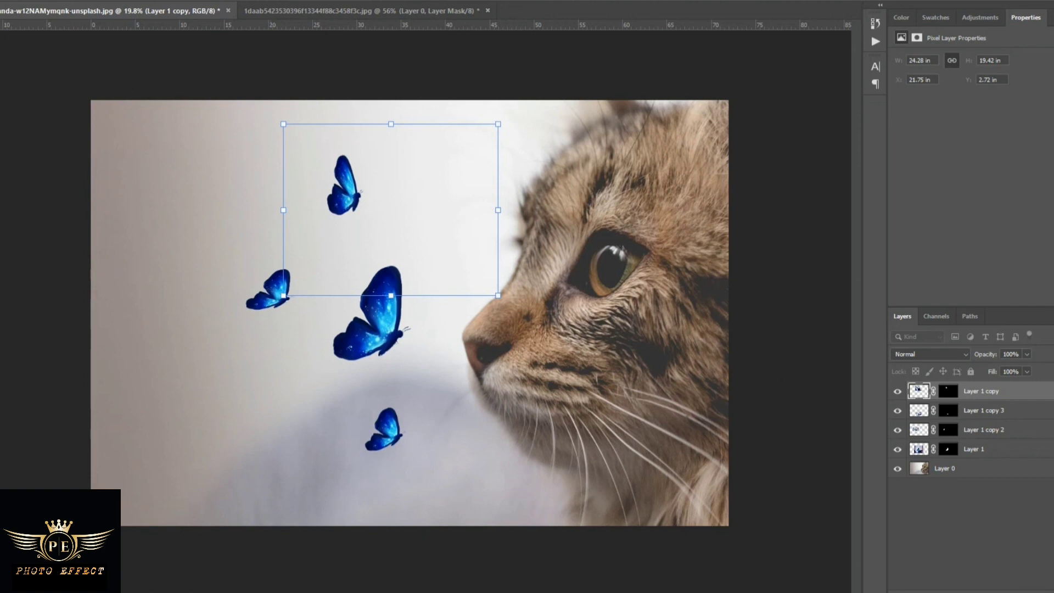
Nudge the bottom butterfly left and down, and the left butterfly left and up.
{"action": "left_click", "coordinate": [983, 410]}
{"action": "key", "text": "ctrl+t"}
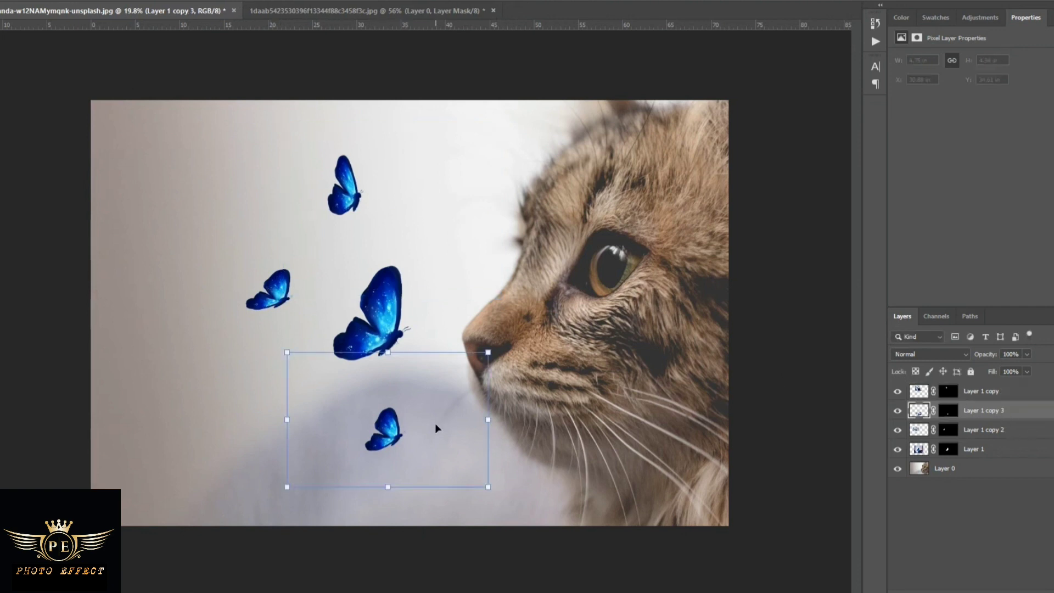
{"action": "left_click_drag", "start_coordinate": [436, 428], "coordinate": [432, 432]}
{"action": "left_click", "coordinate": [971, 431]}
{"action": "key", "text": "ctrl+t"}
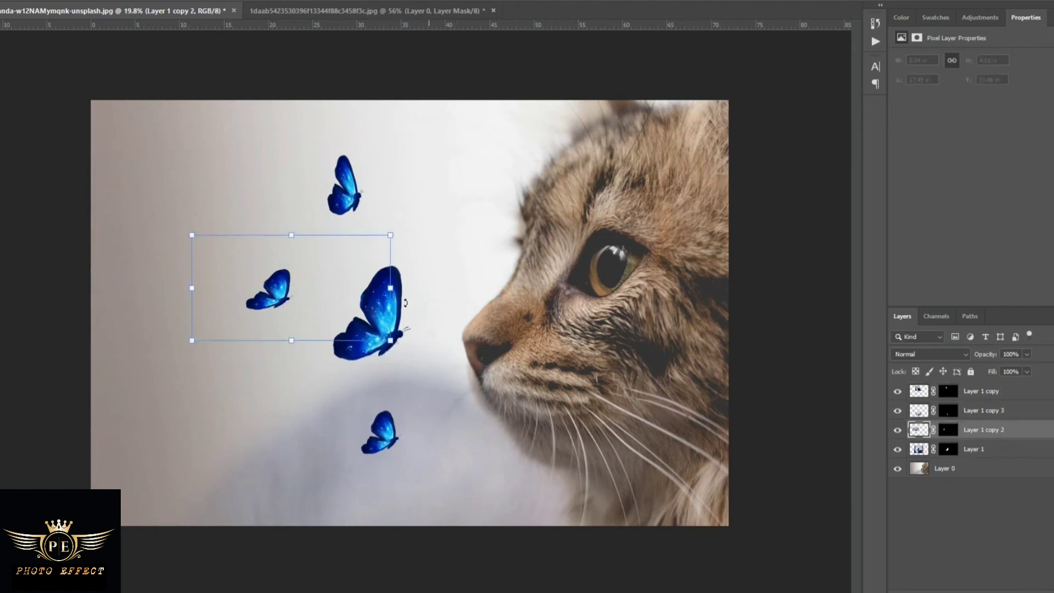
{"action": "left_click_drag", "start_coordinate": [341, 301], "coordinate": [319, 295]}
Shift the centre butterfly up-right, then group all four butterfly layers.
{"action": "left_click", "coordinate": [983, 455]}
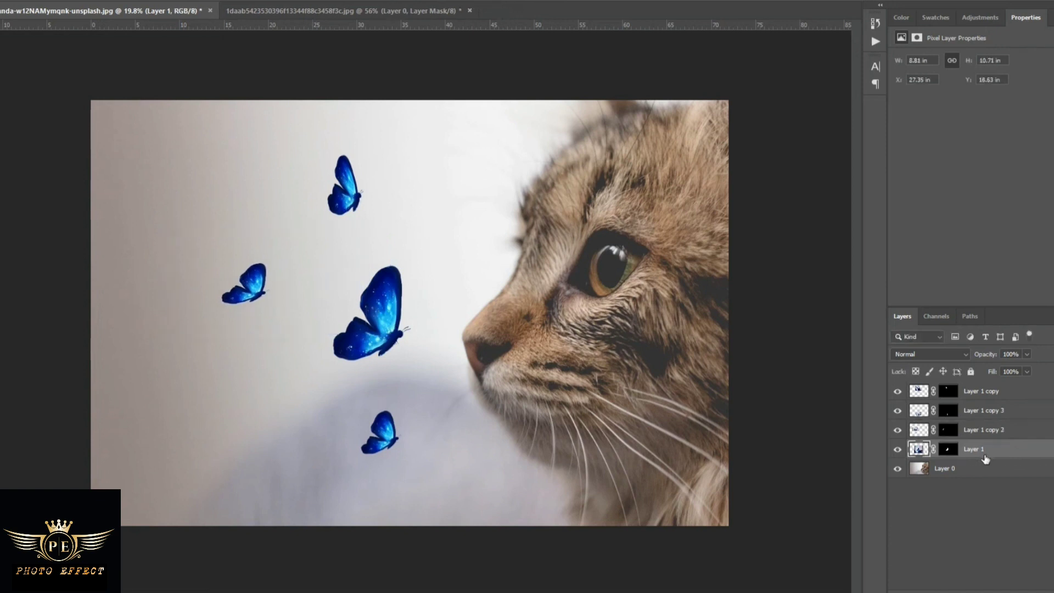
{"action": "key", "text": "ctrl+t"}
{"action": "left_click_drag", "start_coordinate": [458, 287], "coordinate": [476, 273]}
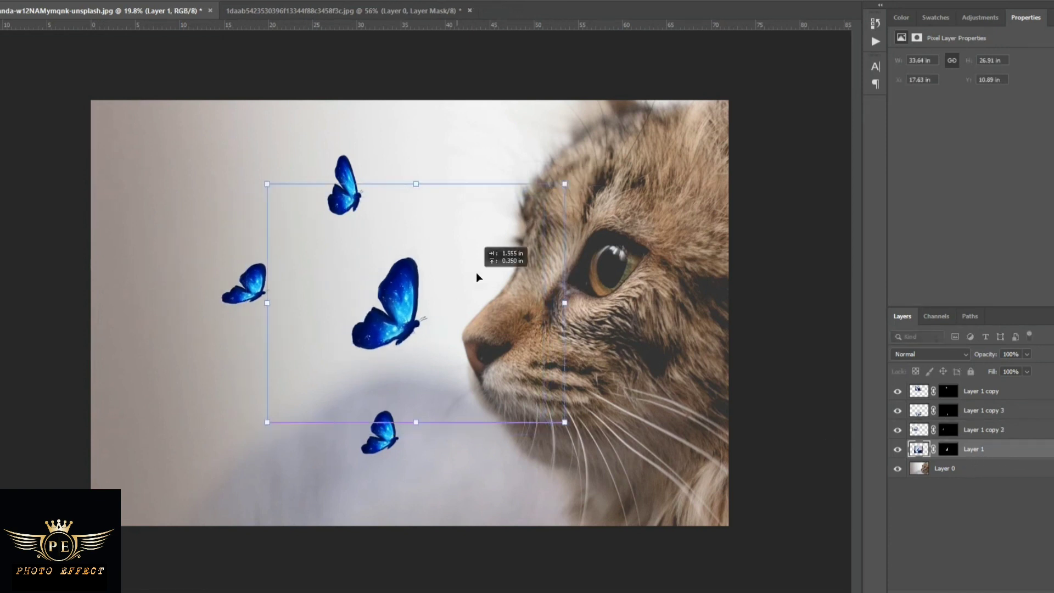
{"action": "key", "text": "Return"}
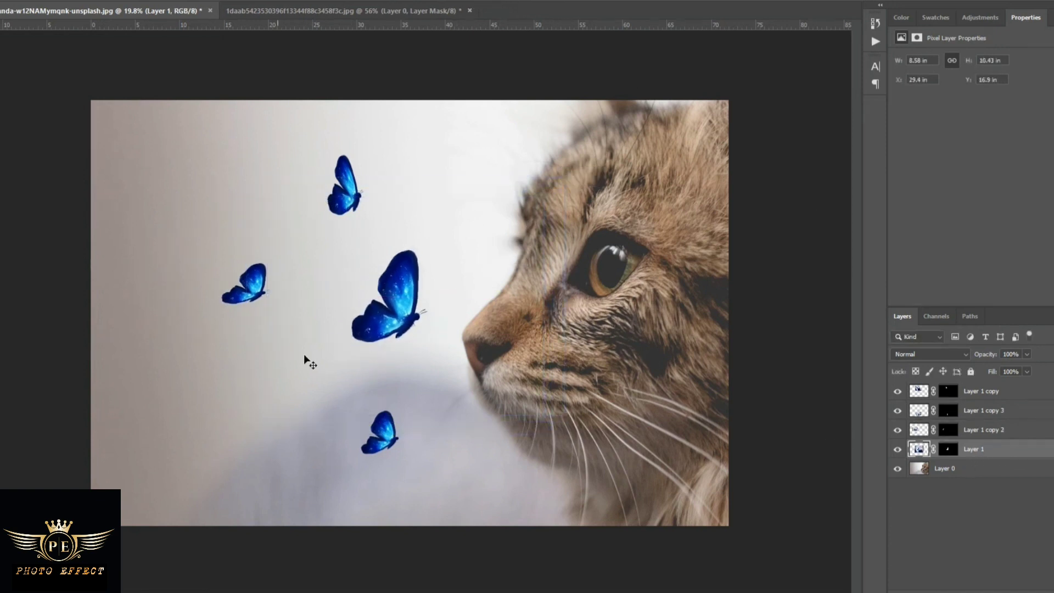
{"action": "left_click", "coordinate": [1024, 392], "text": "shift"}
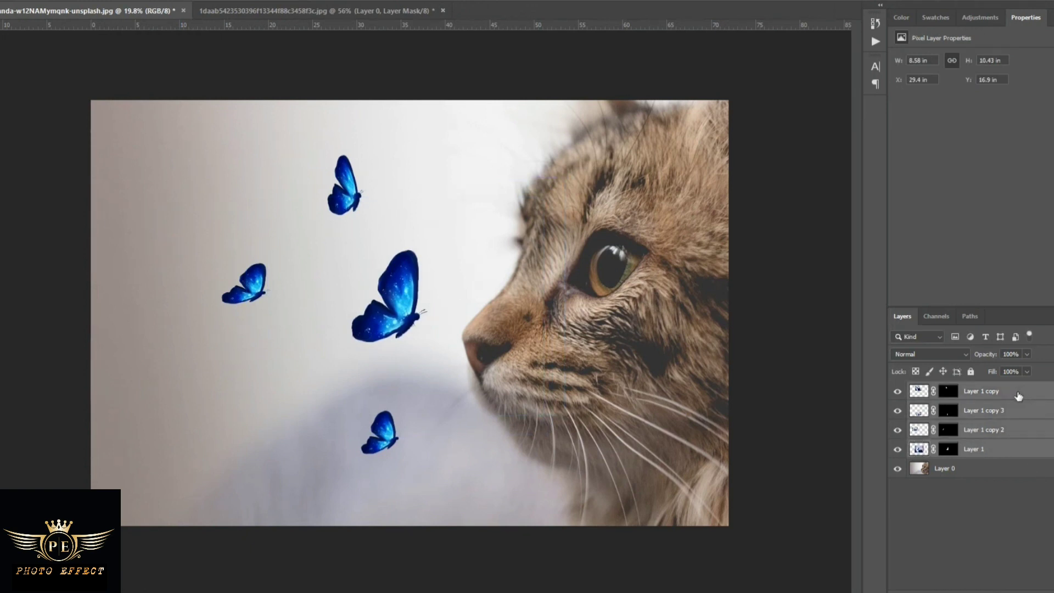
{"action": "key", "text": "ctrl+g"}
{"action": "type", "text": "butterflies"}
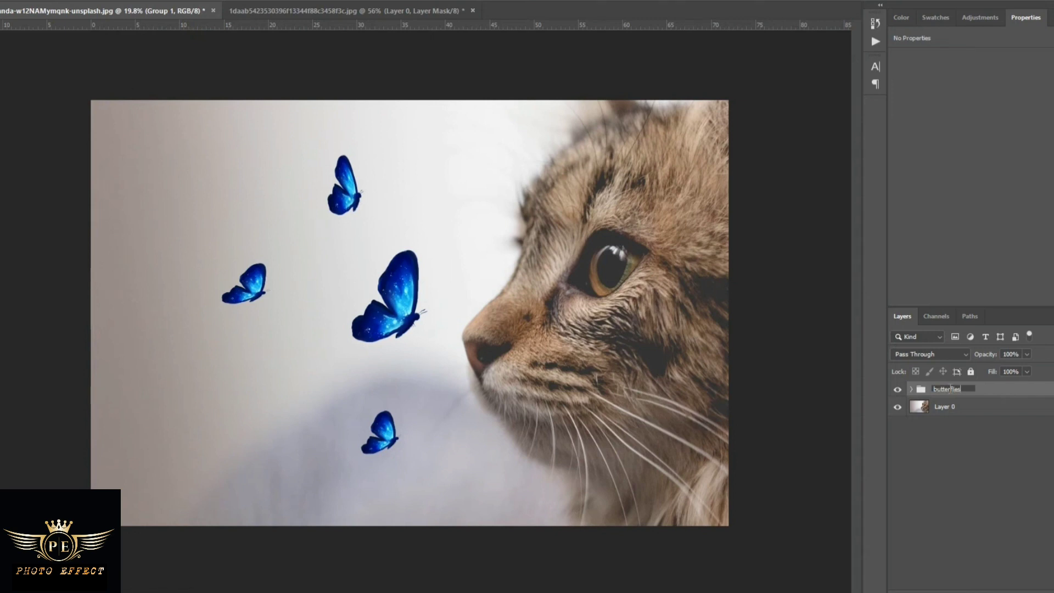
Name the group 'butterflies' and the photo layer 'cat'.
{"action": "key", "text": "Return"}
{"action": "double_click", "coordinate": [946, 407]}
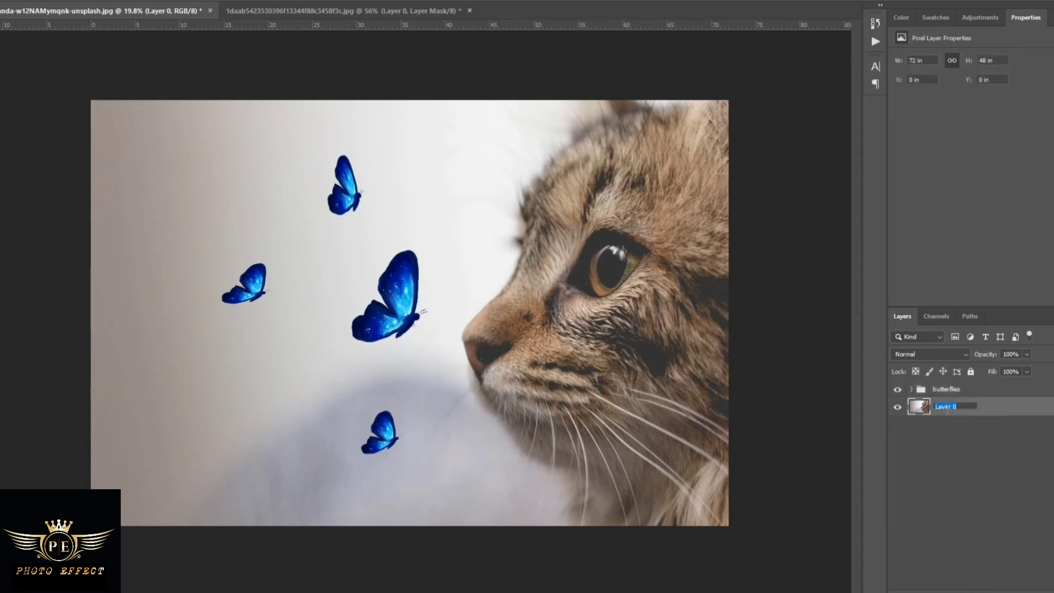
{"action": "type", "text": "cat"}
{"action": "key", "text": "Return"}
{"action": "left_click", "coordinate": [1014, 391]}
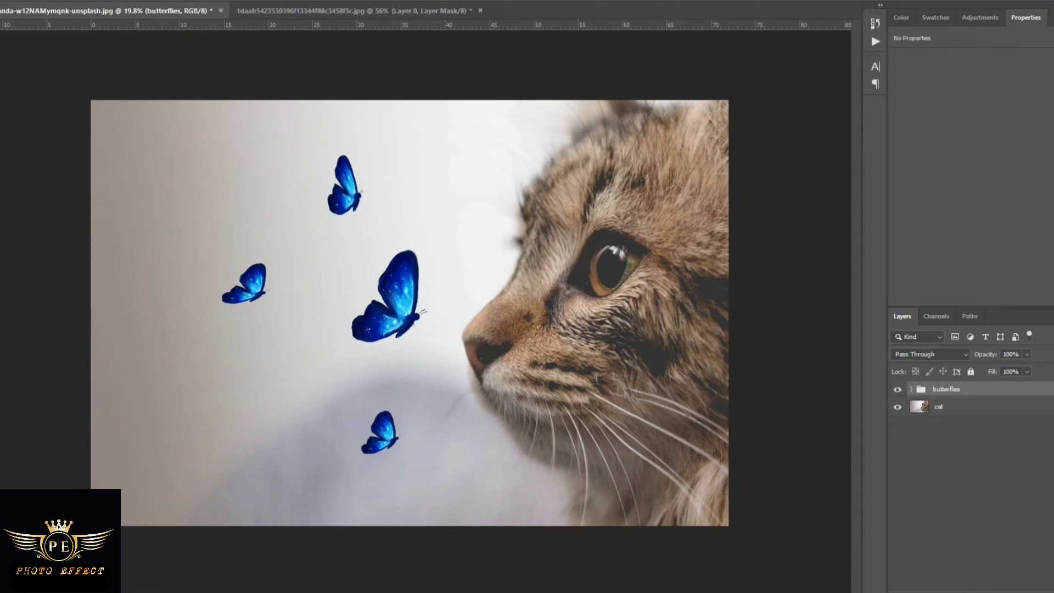
Close the butterfly source without saving and open the starry blue preview image.
{"action": "left_click", "coordinate": [480, 10]}
{"action": "left_click", "coordinate": [523, 216]}
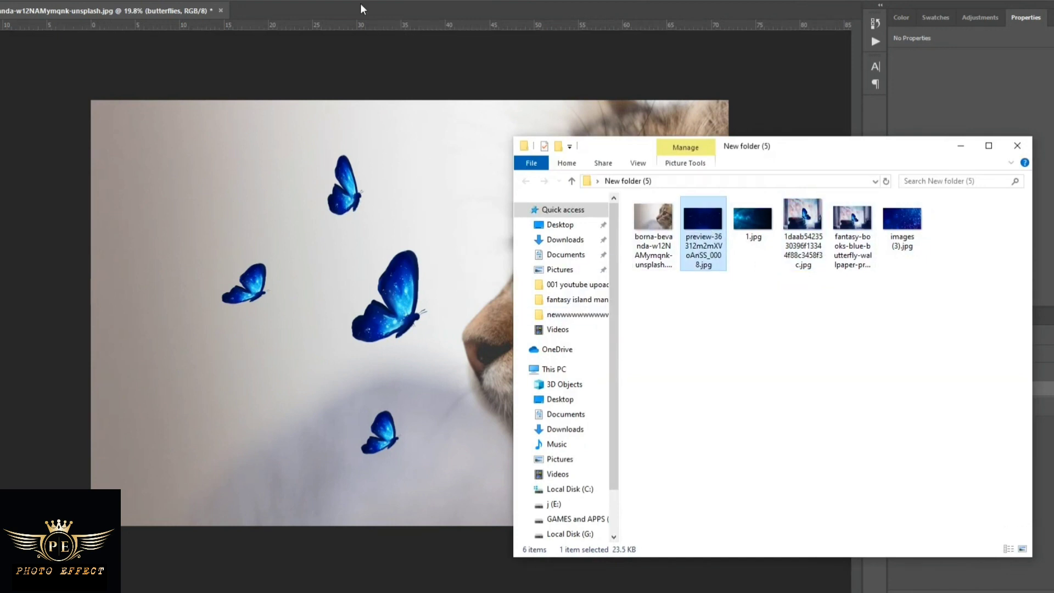
{"action": "left_click_drag", "start_coordinate": [708, 231], "coordinate": [341, 13]}
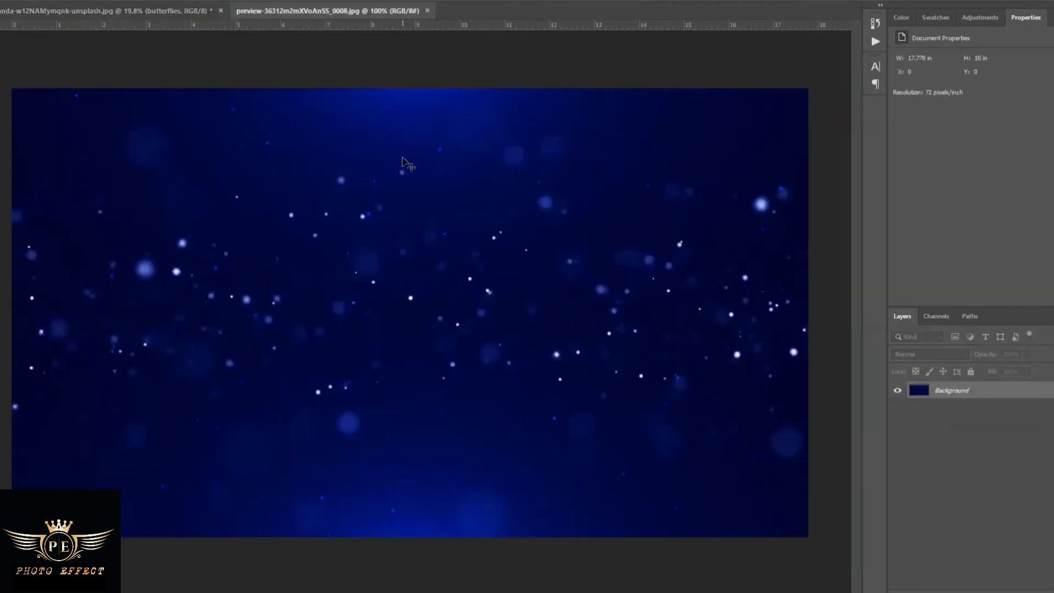
Add the starry image to the cat composite, scale it to fill the canvas, blend in Soft Light.
{"action": "left_click_drag", "start_coordinate": [68, 10], "coordinate": [166, 91]}
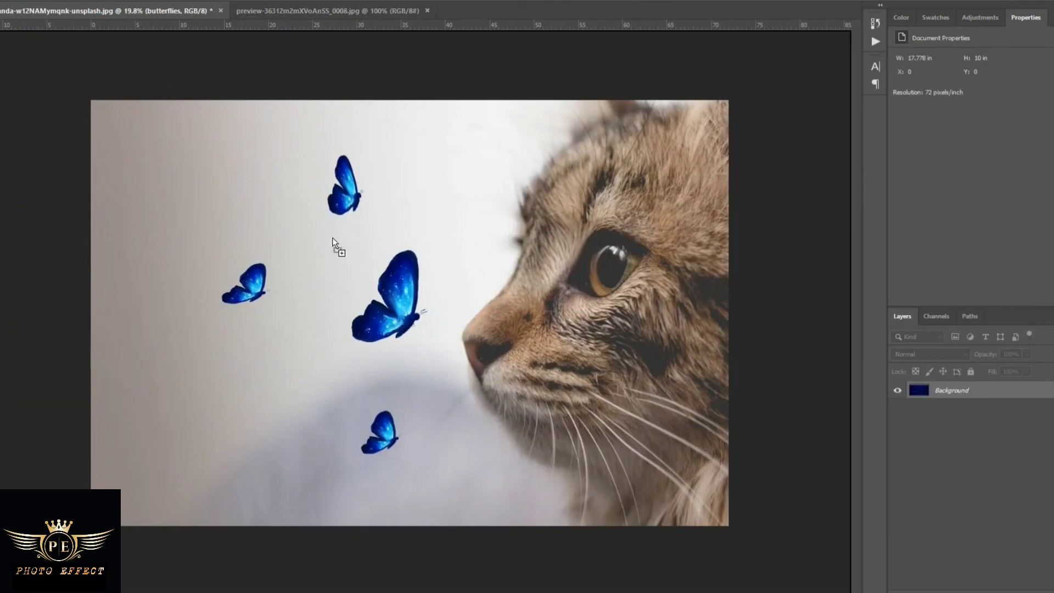
{"action": "left_click_drag", "start_coordinate": [332, 237], "coordinate": [332, 238]}
{"action": "left_click_drag", "start_coordinate": [411, 280], "coordinate": [831, 522]}
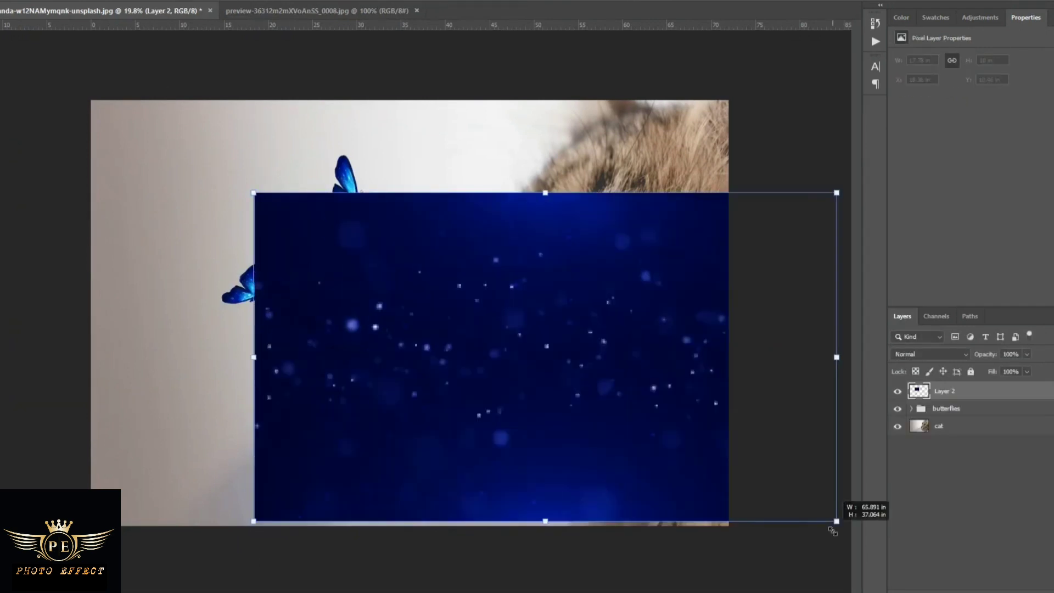
{"action": "left_click_drag", "start_coordinate": [721, 383], "coordinate": [550, 286]}
{"action": "left_click_drag", "start_coordinate": [624, 400], "coordinate": [920, 533]}
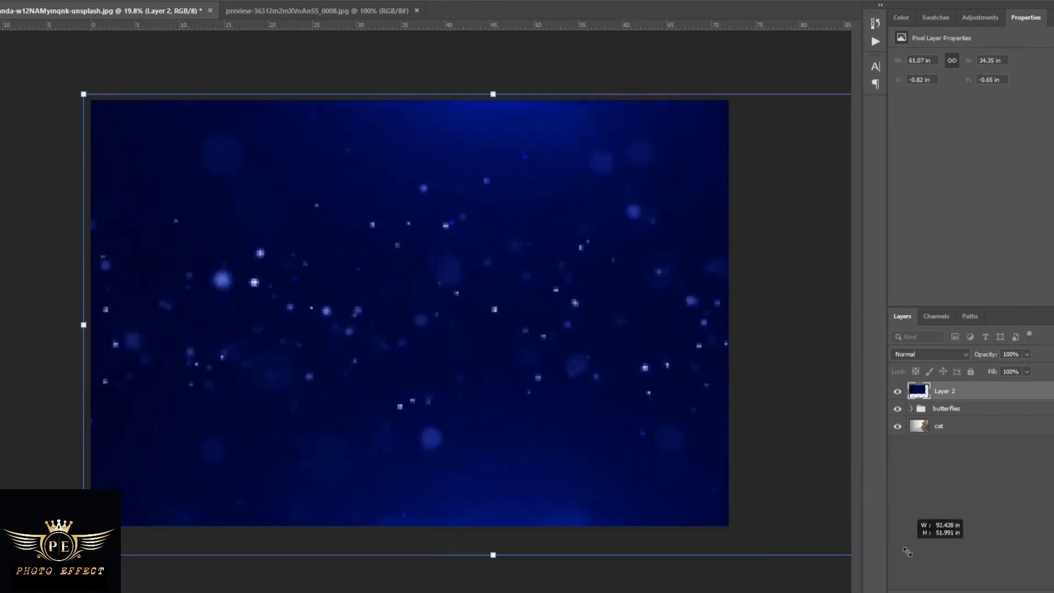
{"action": "mouse_move", "coordinate": [775, 451]}
{"action": "left_mouse_down"}
{"action": "mouse_move", "coordinate": [695, 449]}
{"action": "mouse_move", "coordinate": [728, 424]}
{"action": "left_mouse_up"}
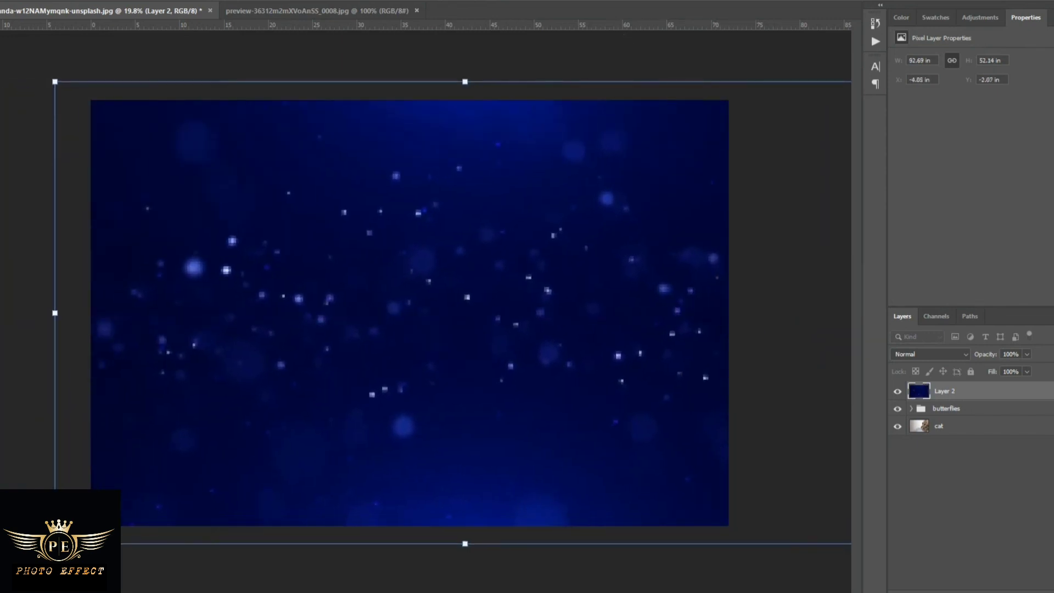
{"action": "key", "text": "Return"}
{"action": "left_click", "coordinate": [930, 354]}
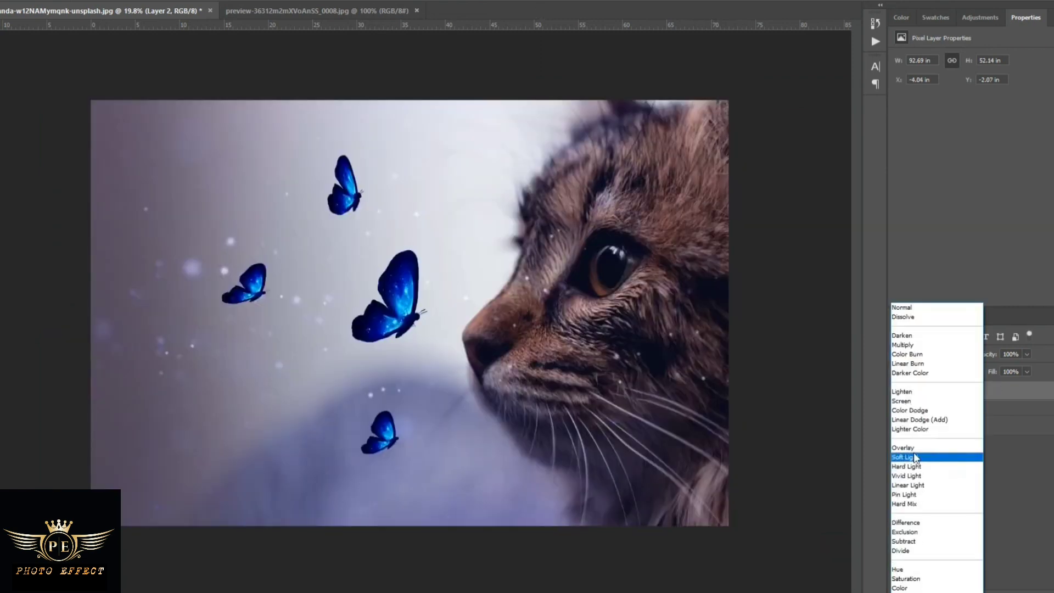
{"action": "left_click", "coordinate": [915, 458]}
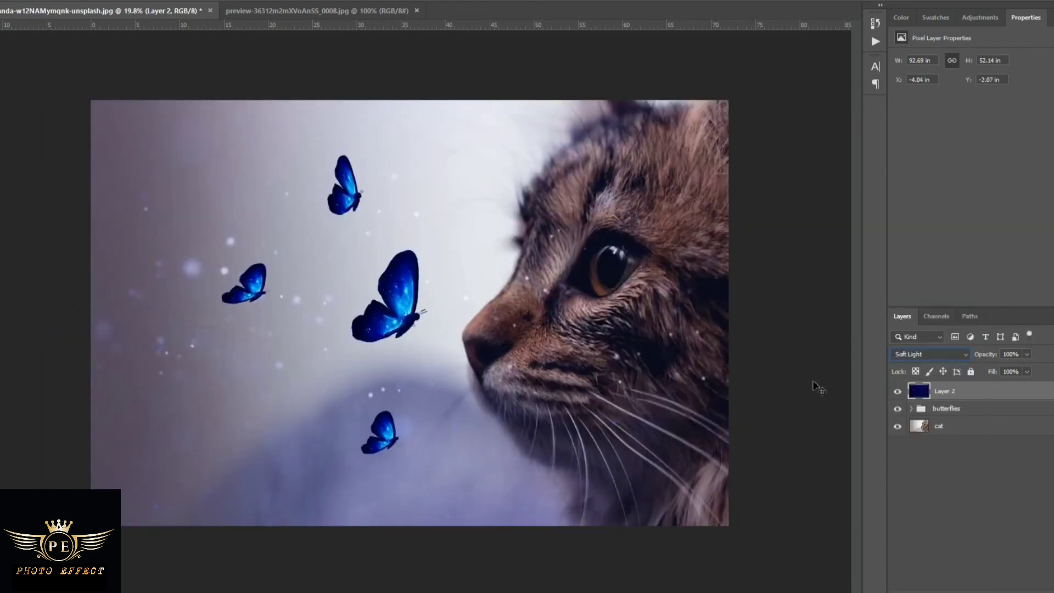
Close the starry preview and open 1.jpg, accepting the pixel aspect ratio correction.
{"action": "left_click", "coordinate": [416, 11]}
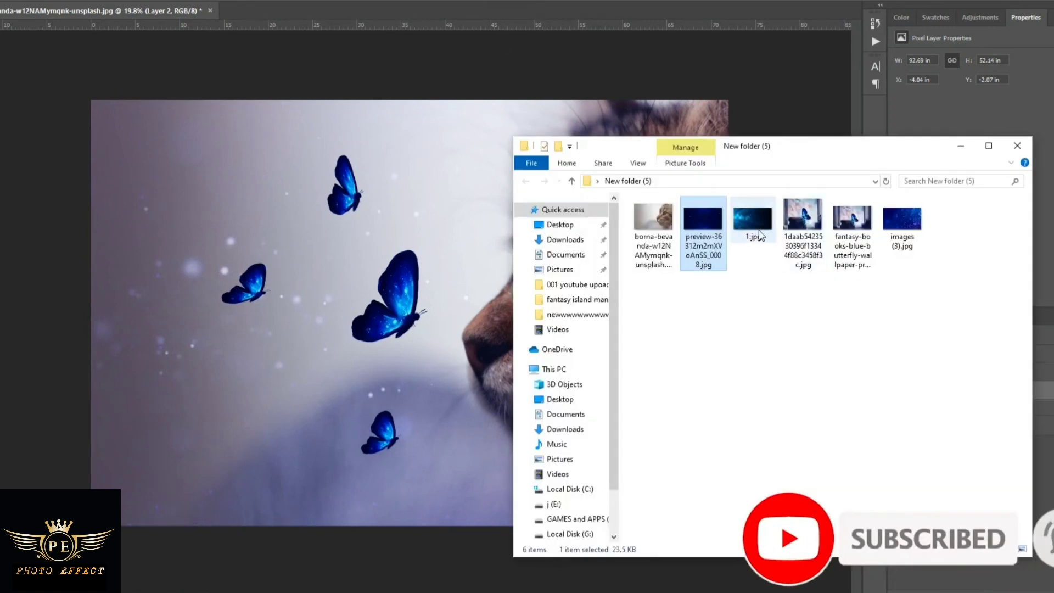
{"action": "left_click", "coordinate": [756, 231]}
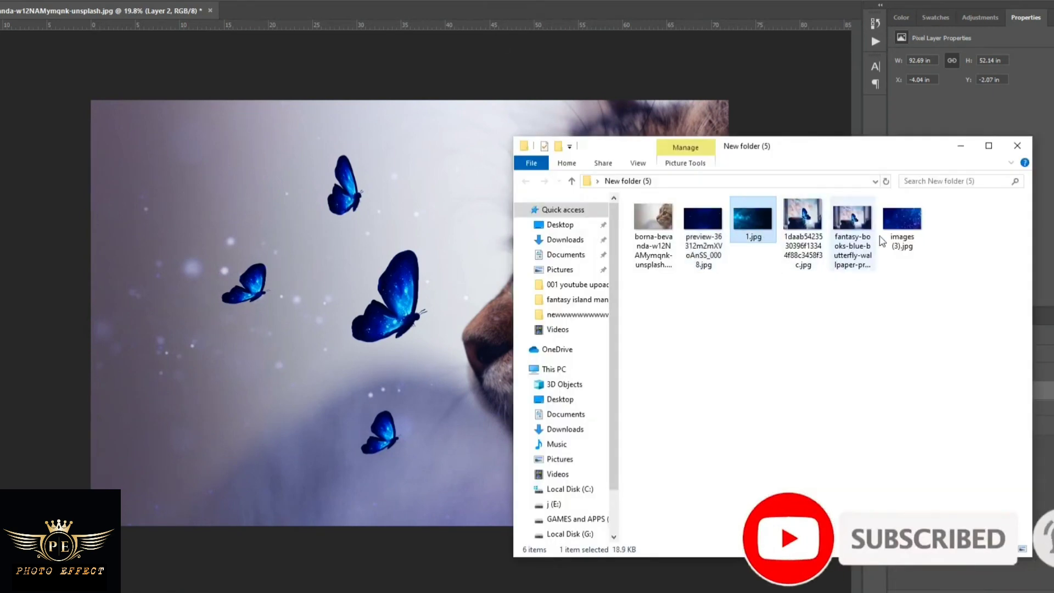
{"action": "left_click_drag", "start_coordinate": [756, 231], "coordinate": [391, 128]}
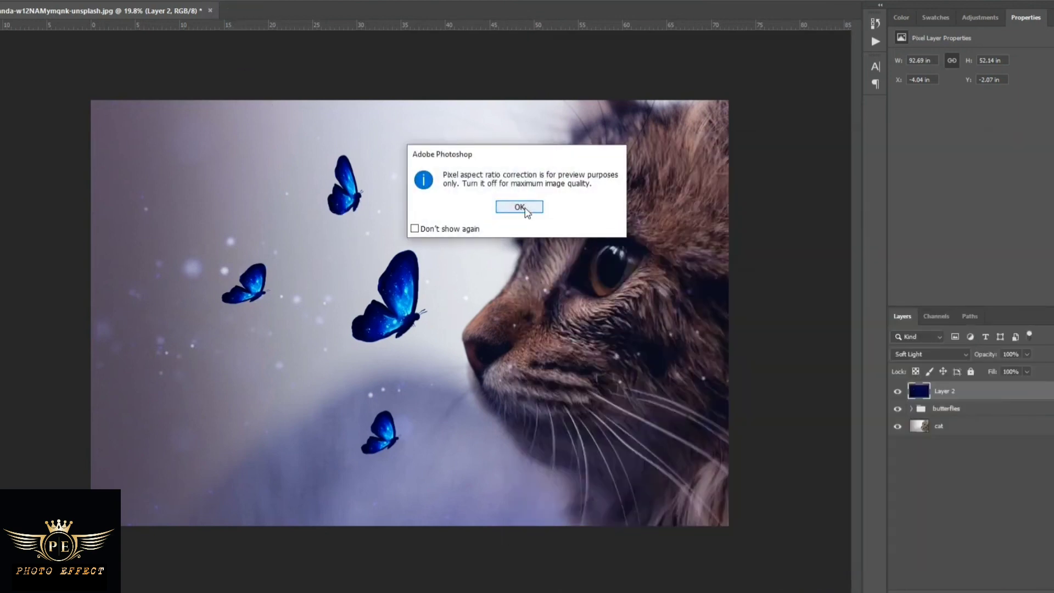
{"action": "left_click", "coordinate": [519, 207]}
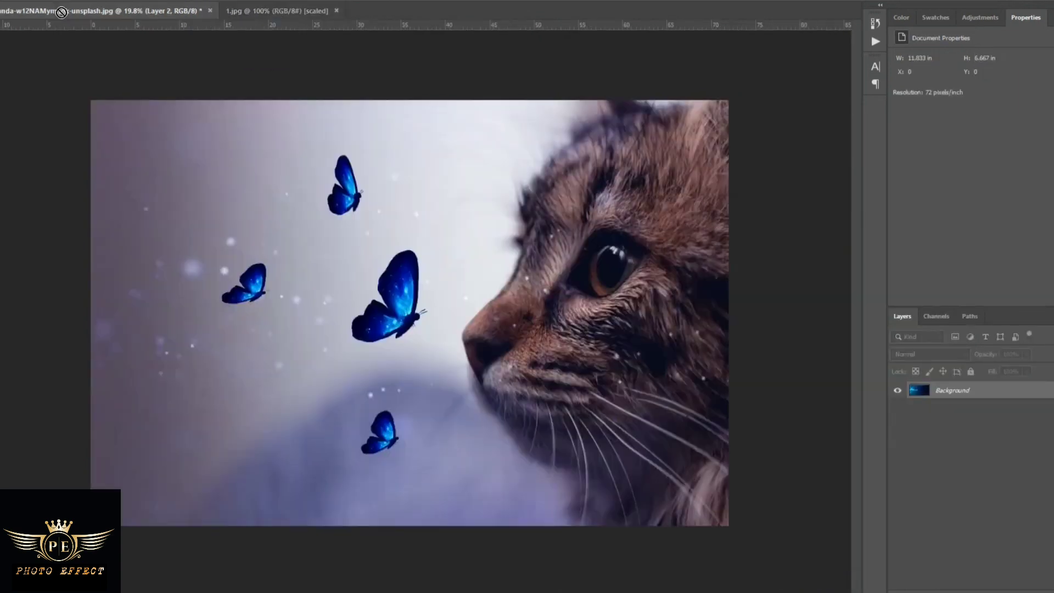
Place the 1.jpg starfield in the composite, rotated 180° over the left half.
{"action": "mouse_move", "coordinate": [61, 11]}
{"action": "left_mouse_down"}
{"action": "mouse_move", "coordinate": [324, 284]}
{"action": "mouse_move", "coordinate": [747, 454]}
{"action": "mouse_move", "coordinate": [563, 320]}
{"action": "left_mouse_up"}
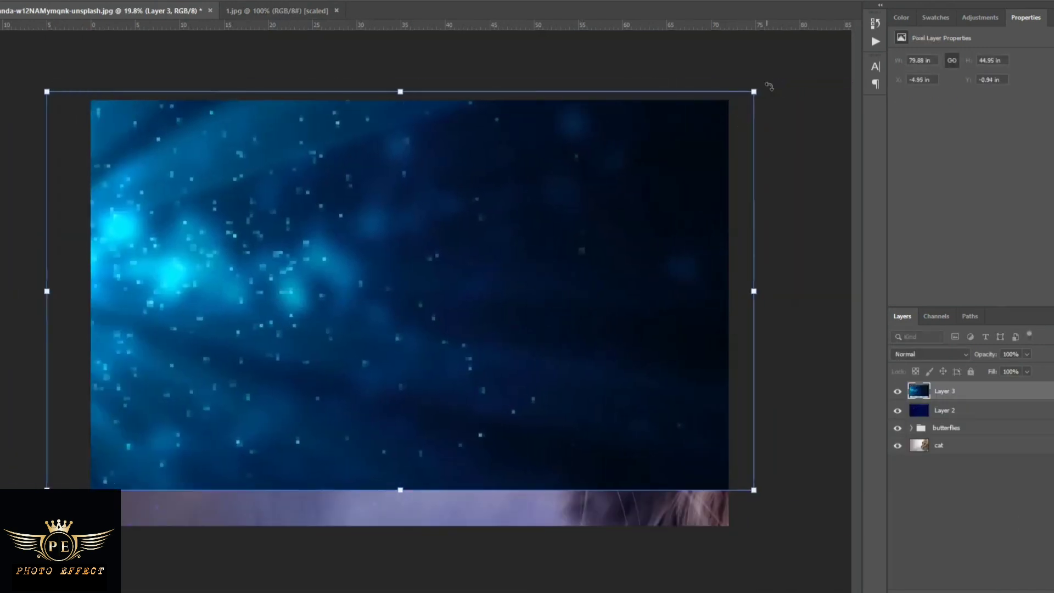
{"action": "mouse_move", "coordinate": [767, 87]}
{"action": "left_mouse_down"}
{"action": "mouse_move", "coordinate": [155, 416]}
{"action": "mouse_move", "coordinate": [160, 424]}
{"action": "left_mouse_up"}
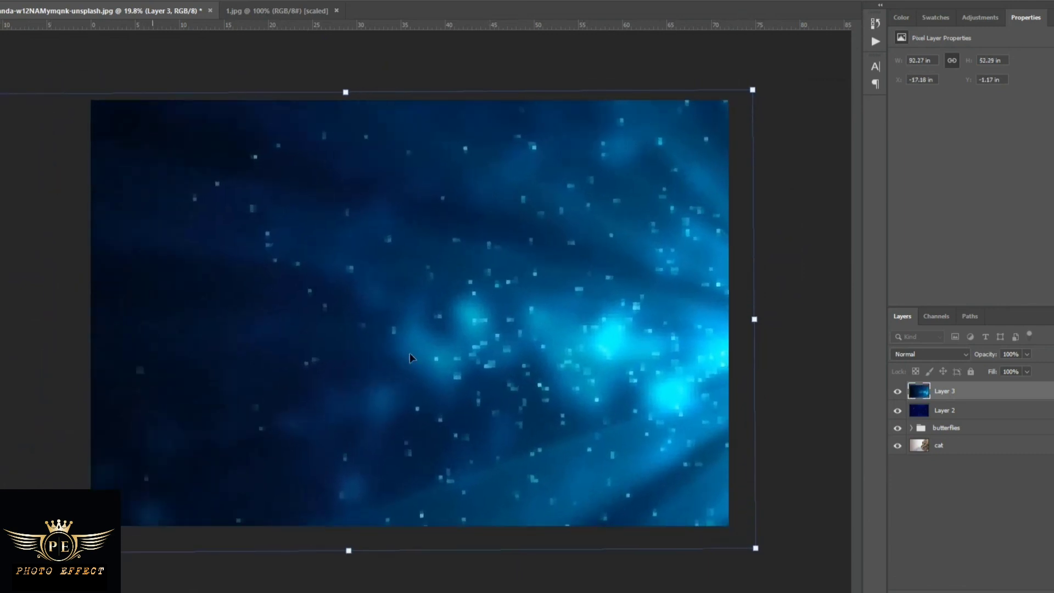
{"action": "left_click_drag", "start_coordinate": [409, 353], "coordinate": [141, 351]}
{"action": "left_click_drag", "start_coordinate": [344, 270], "coordinate": [361, 251]}
{"action": "key", "text": "Return"}
Duplicate the starfield, flip the copy horizontally, and align it as the mirrored half.
{"action": "key", "text": "ctrl+j"}
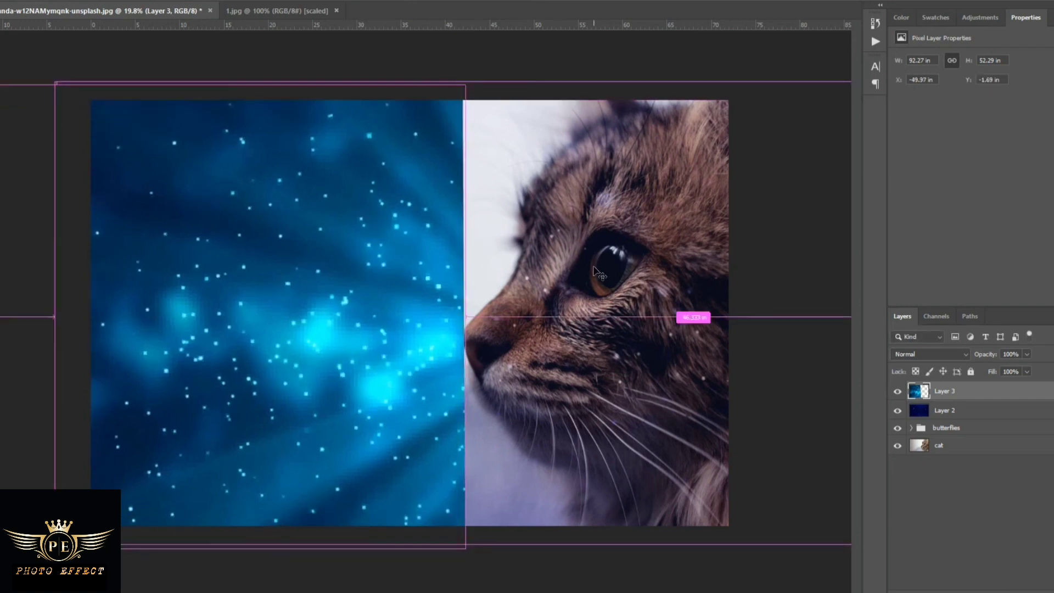
{"action": "key", "text": "ctrl+t"}
{"action": "mouse_move", "coordinate": [528, 341]}
{"action": "left_mouse_down"}
{"action": "mouse_move", "coordinate": [425, 519]}
{"action": "mouse_move", "coordinate": [457, 315]}
{"action": "left_mouse_up"}
{"action": "key", "text": "Return"}
{"action": "right_click", "coordinate": [389, 243]}
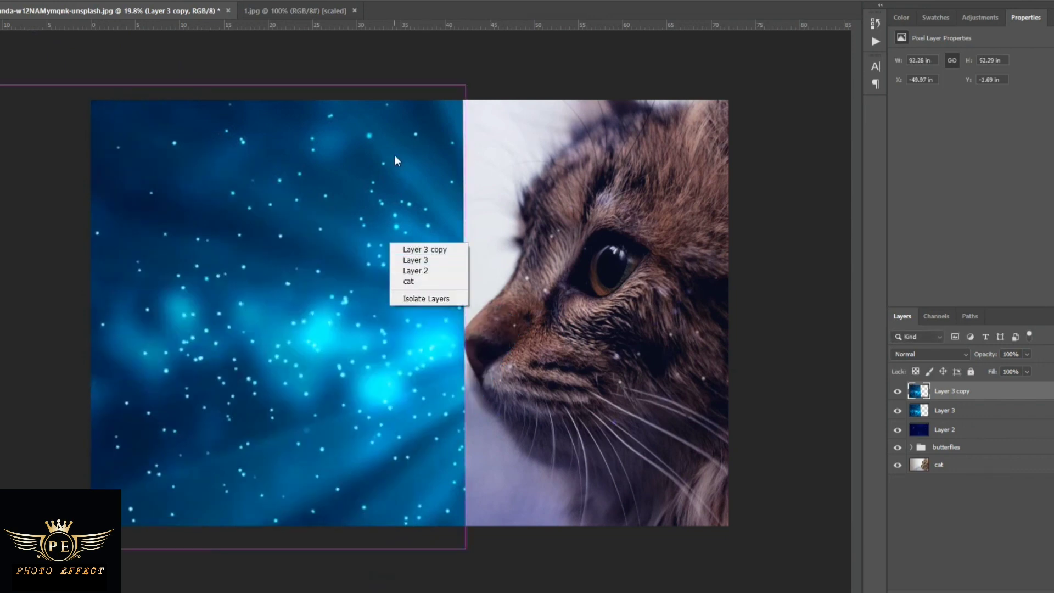
{"action": "key", "text": "Escape"}
{"action": "key", "text": "ctrl+t"}
{"action": "right_click", "coordinate": [377, 222]}
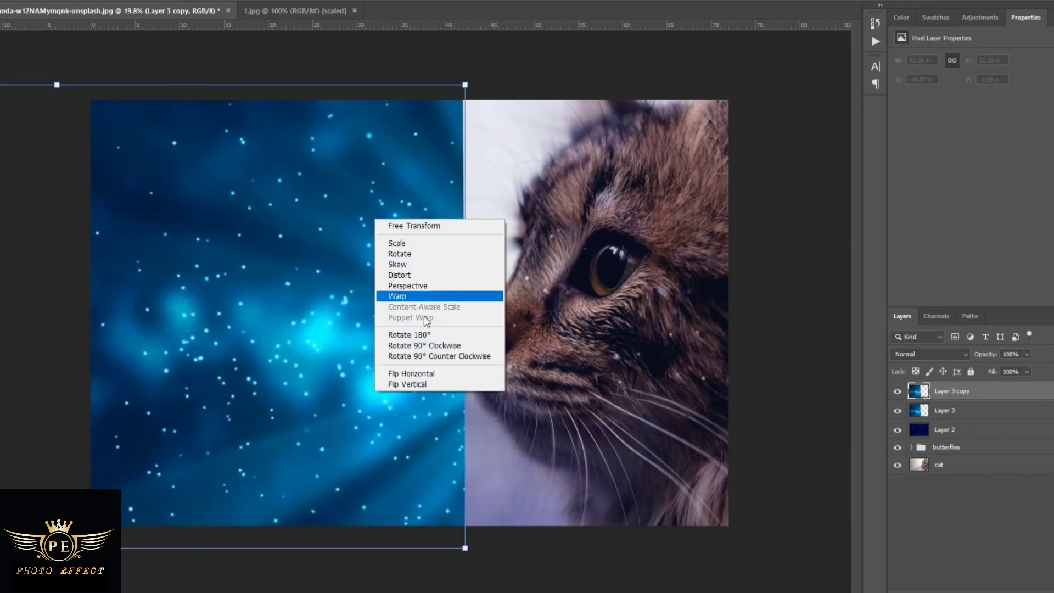
{"action": "left_click", "coordinate": [407, 369]}
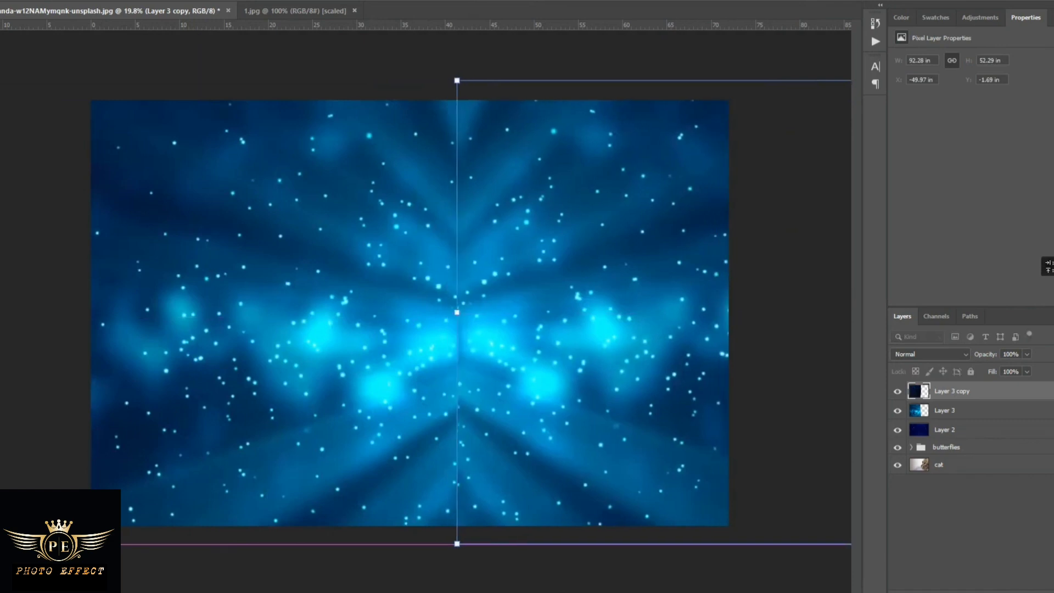
{"action": "left_click_drag", "start_coordinate": [549, 247], "coordinate": [559, 252]}
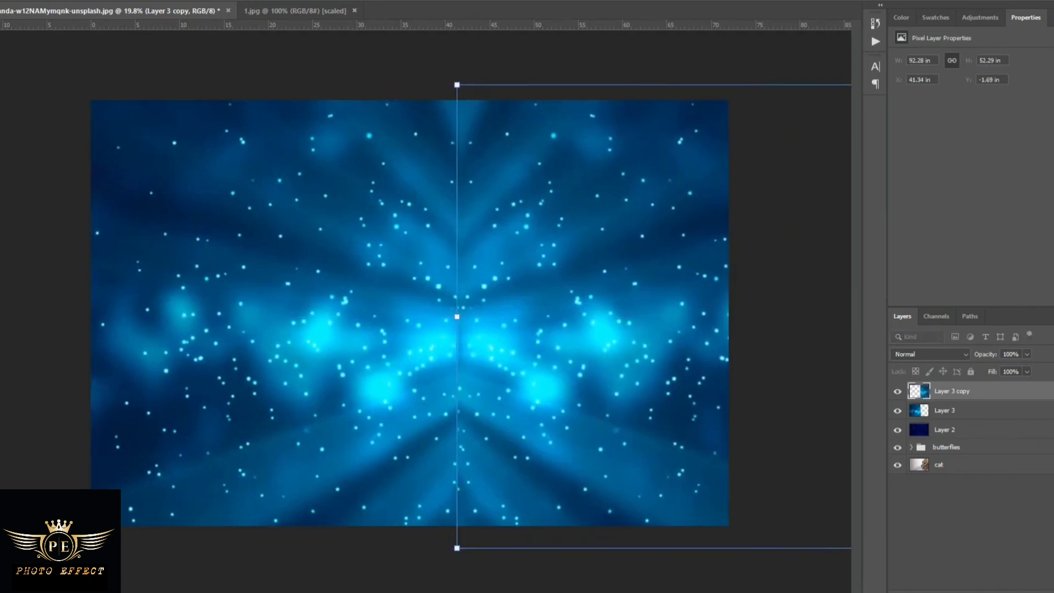
{"action": "key", "text": "Return"}
Merge Layer 3 and its mirrored copy into one starfield layer.
{"action": "left_click", "coordinate": [966, 415], "text": "shift"}
{"action": "right_click", "coordinate": [966, 416]}
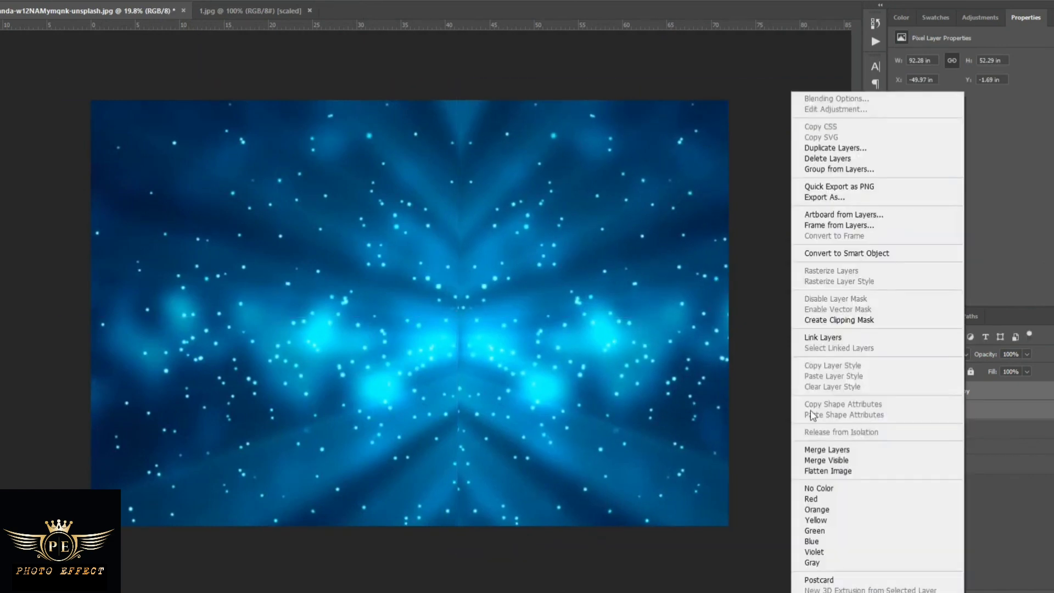
{"action": "left_click", "coordinate": [822, 450]}
{"action": "left_click", "coordinate": [930, 354]}
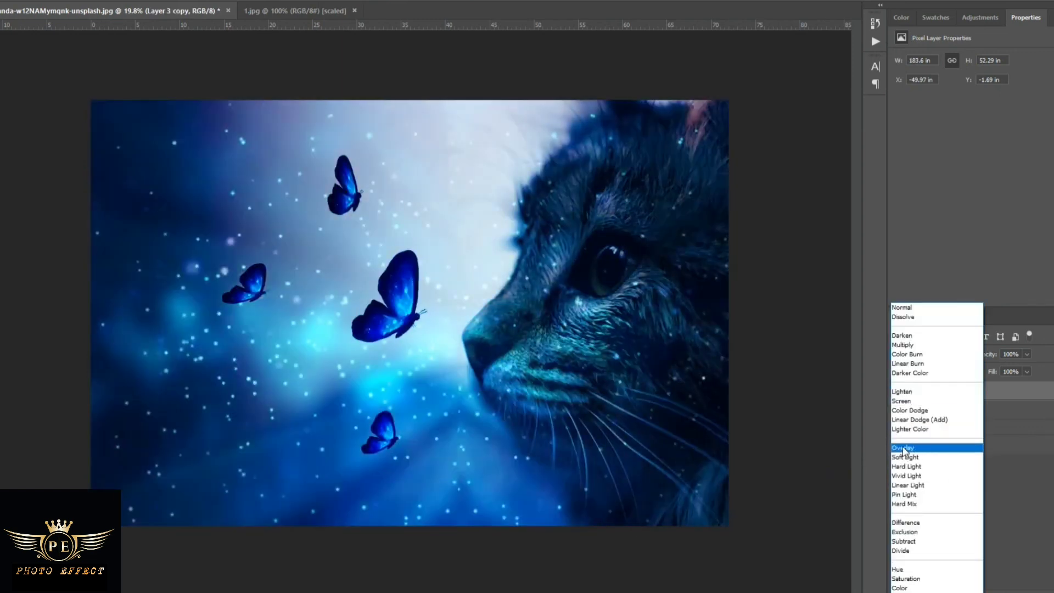
Set the merged starfield layer to Overlay and add a white layer mask.
{"action": "left_click", "coordinate": [904, 448]}
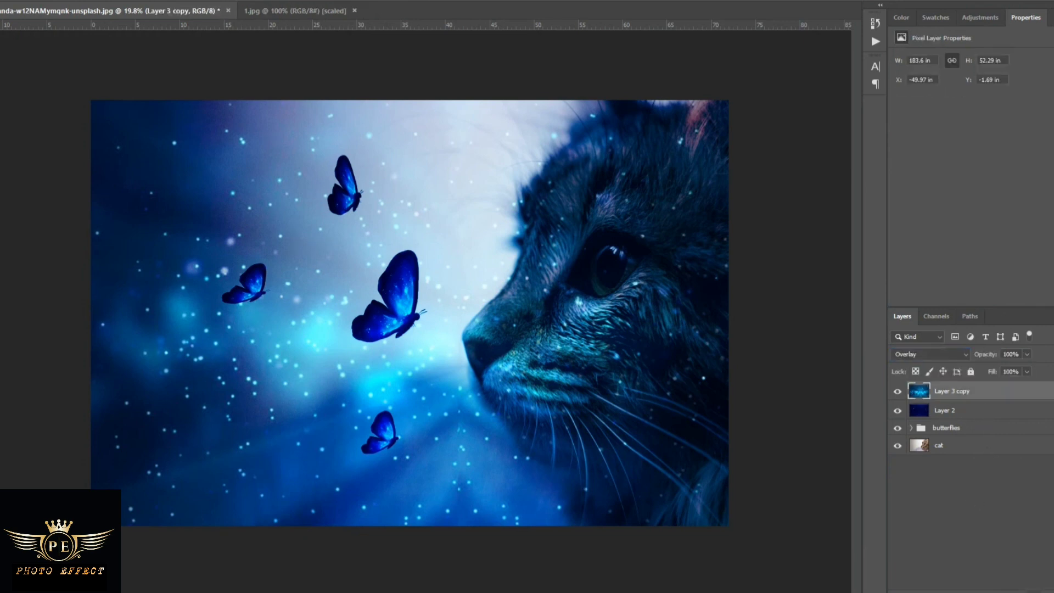
{"action": "left_click", "coordinate": [933, 590]}
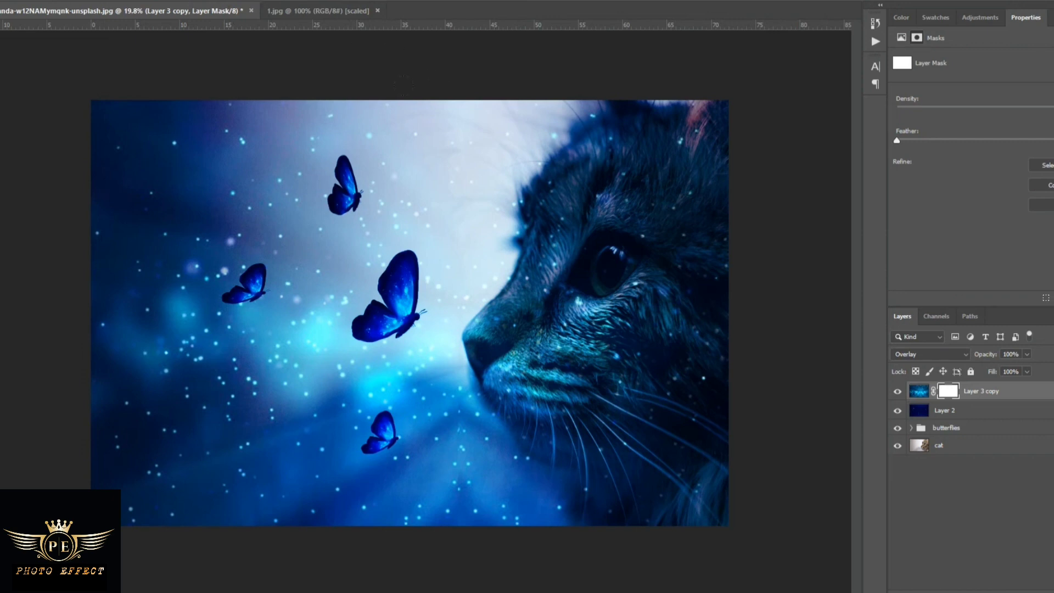
Paint black on the starfield mask over the cat's head, face, nose and lower fur.
{"action": "left_click_drag", "start_coordinate": [549, 154], "coordinate": [604, 220]}
{"action": "left_click_drag", "start_coordinate": [555, 110], "coordinate": [708, 247]}
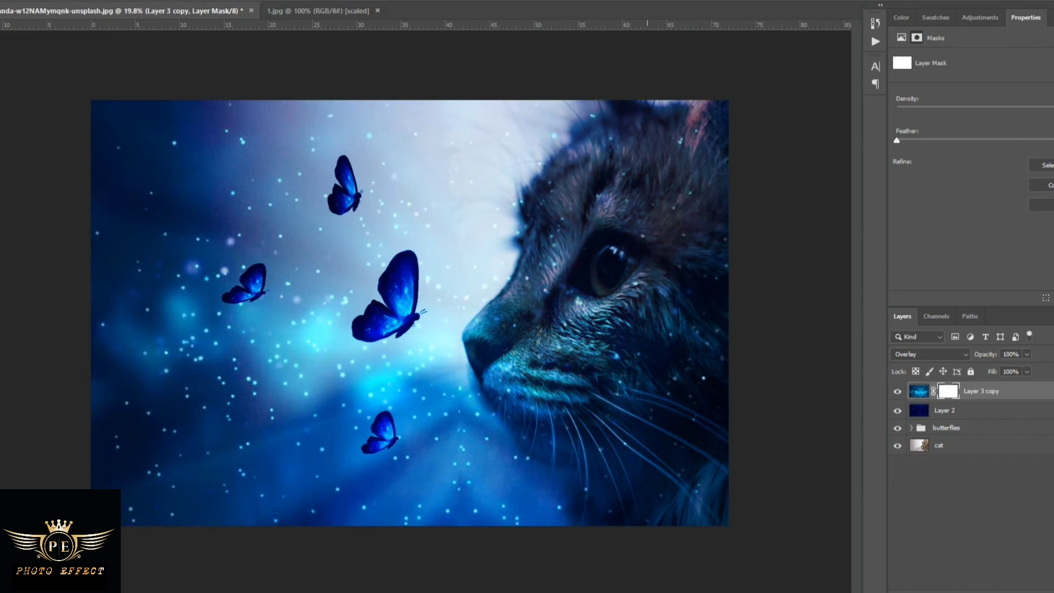
{"action": "left_click_drag", "start_coordinate": [483, 423], "coordinate": [659, 428]}
{"action": "left_click_drag", "start_coordinate": [544, 478], "coordinate": [598, 522]}
{"action": "left_click_drag", "start_coordinate": [483, 439], "coordinate": [571, 500]}
{"action": "left_click_drag", "start_coordinate": [681, 461], "coordinate": [725, 521]}
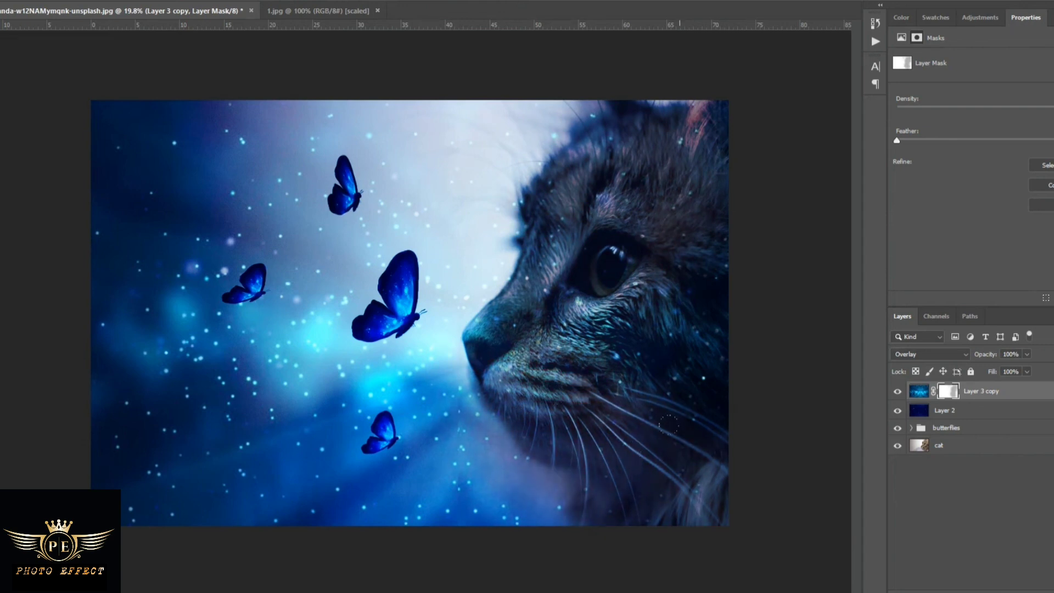
{"action": "left_click_drag", "start_coordinate": [681, 247], "coordinate": [720, 269]}
{"action": "left_click_drag", "start_coordinate": [527, 126], "coordinate": [604, 214]}
{"action": "left_click_drag", "start_coordinate": [666, 227], "coordinate": [651, 300]}
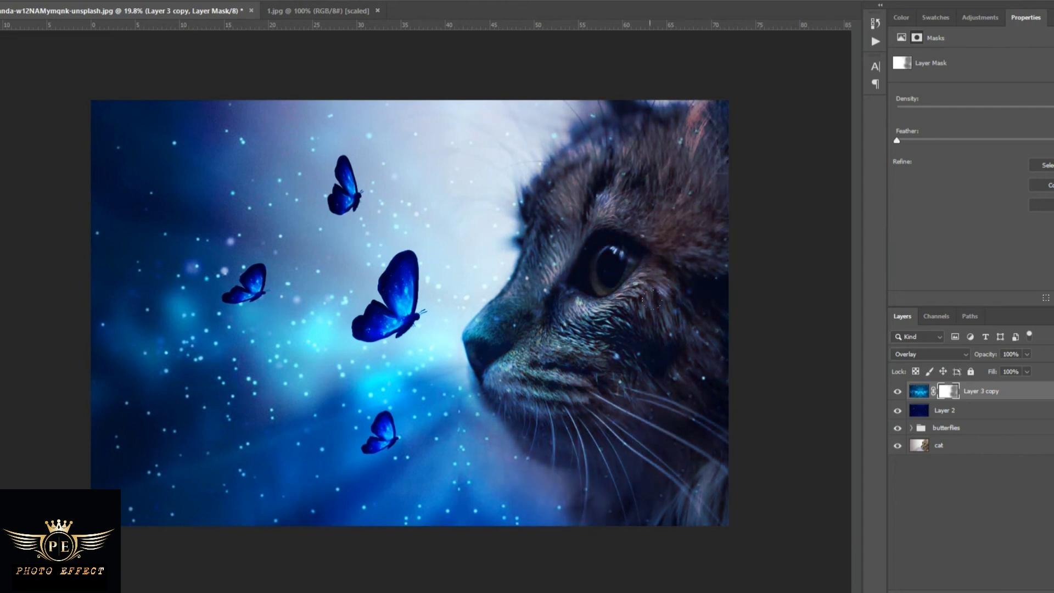
{"action": "left_click_drag", "start_coordinate": [564, 460], "coordinate": [559, 88]}
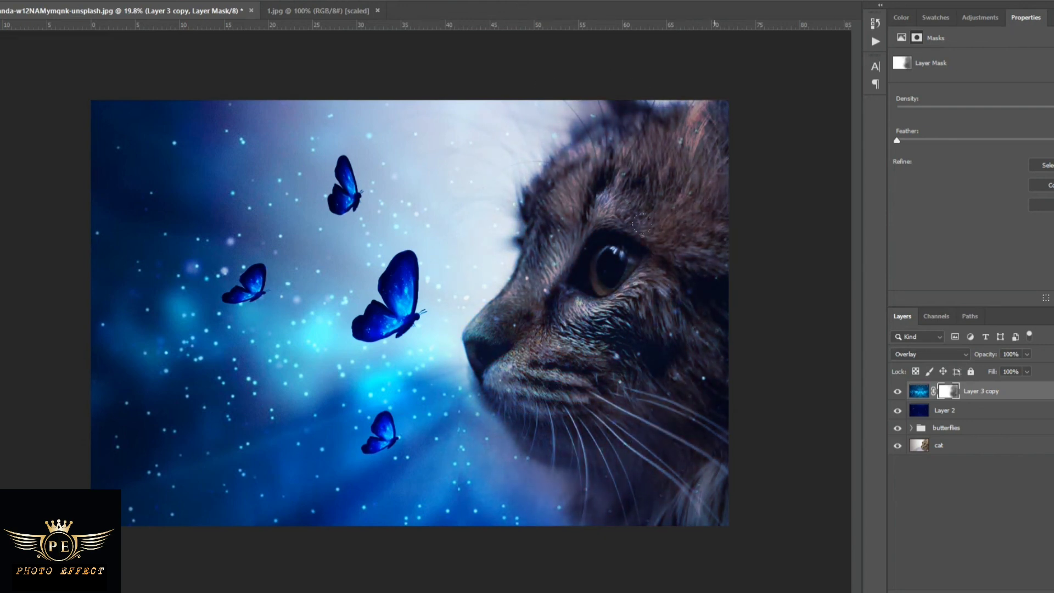
{"action": "mouse_move", "coordinate": [670, 228]}
{"action": "left_mouse_down"}
{"action": "mouse_move", "coordinate": [585, 424]}
{"action": "mouse_move", "coordinate": [521, 379]}
{"action": "left_mouse_up"}
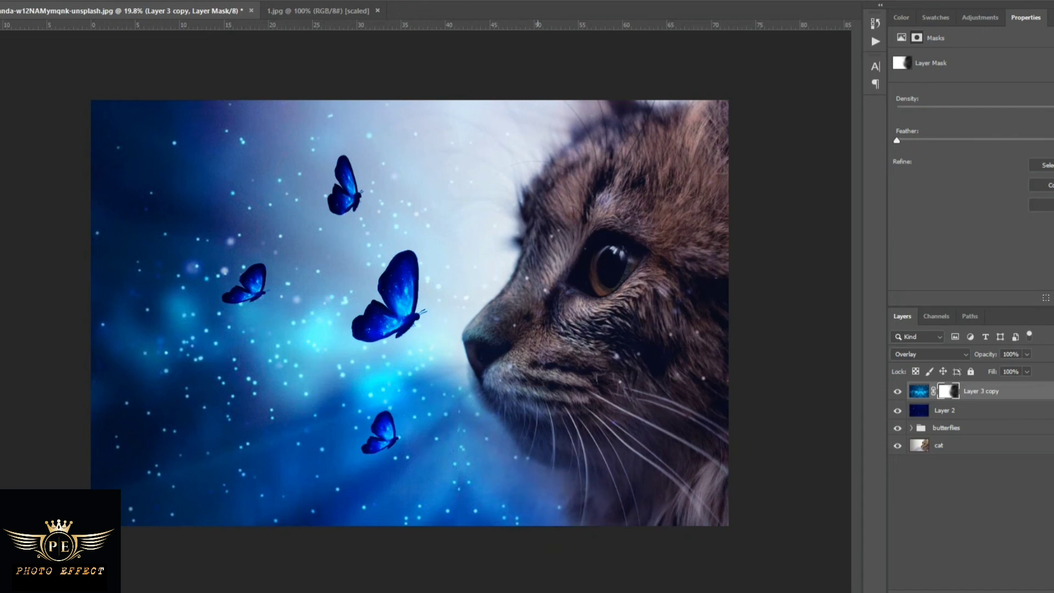
Refine the mask around the chin, head top and eye, undoing the stray eye strokes.
{"action": "left_click_drag", "start_coordinate": [547, 497], "coordinate": [595, 497]}
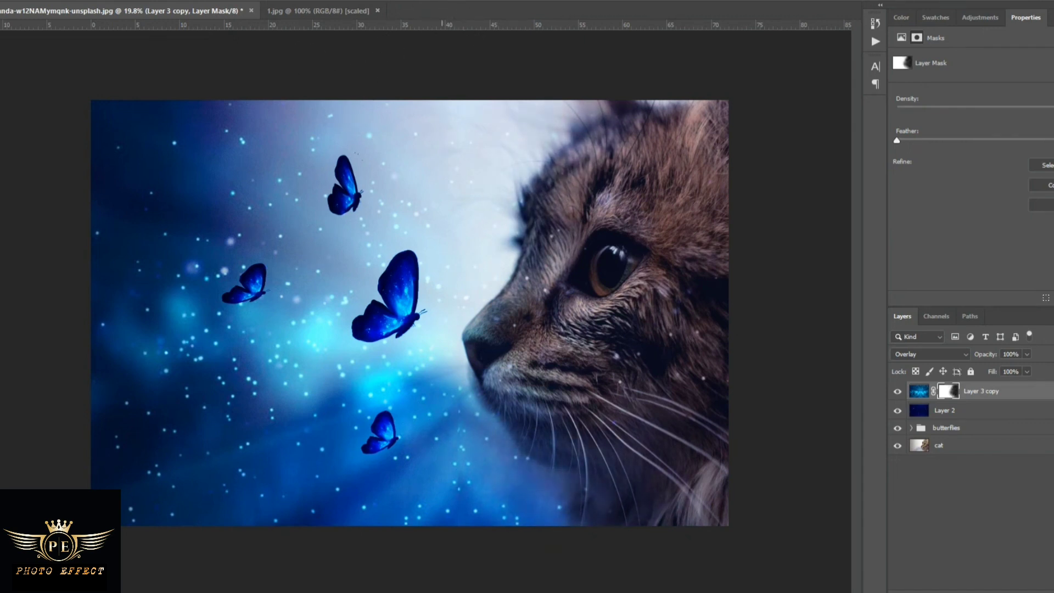
{"action": "left_click_drag", "start_coordinate": [553, 112], "coordinate": [696, 116]}
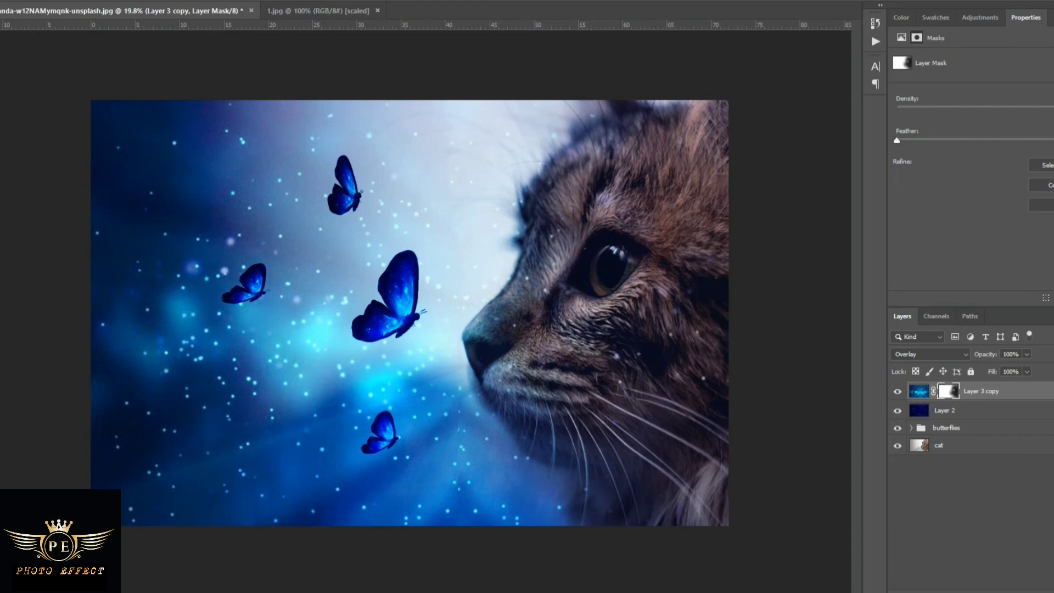
{"action": "left_click_drag", "start_coordinate": [571, 175], "coordinate": [560, 275]}
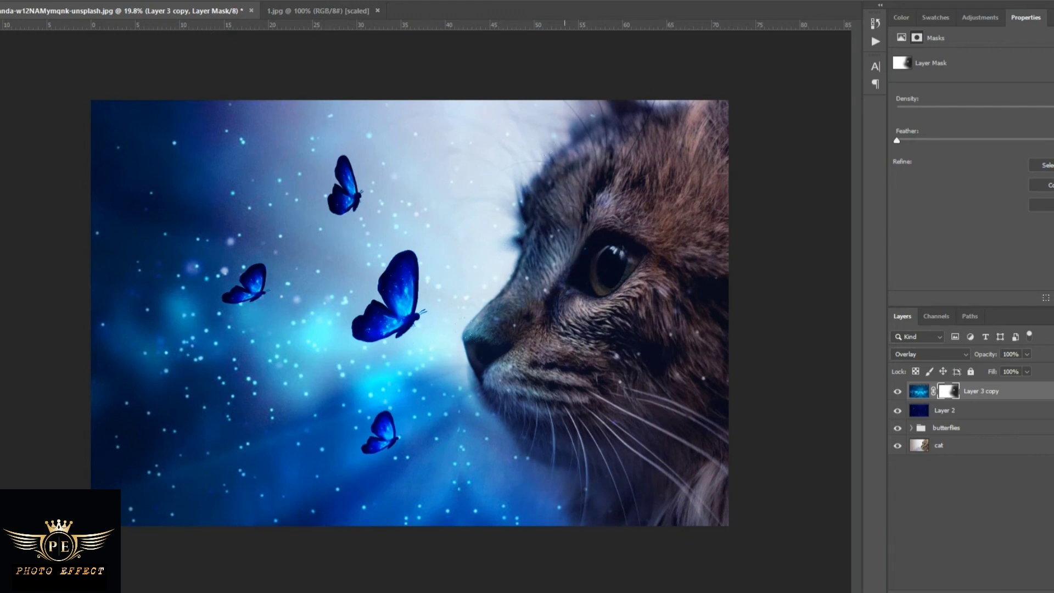
{"action": "left_click_drag", "start_coordinate": [692, 154], "coordinate": [588, 399]}
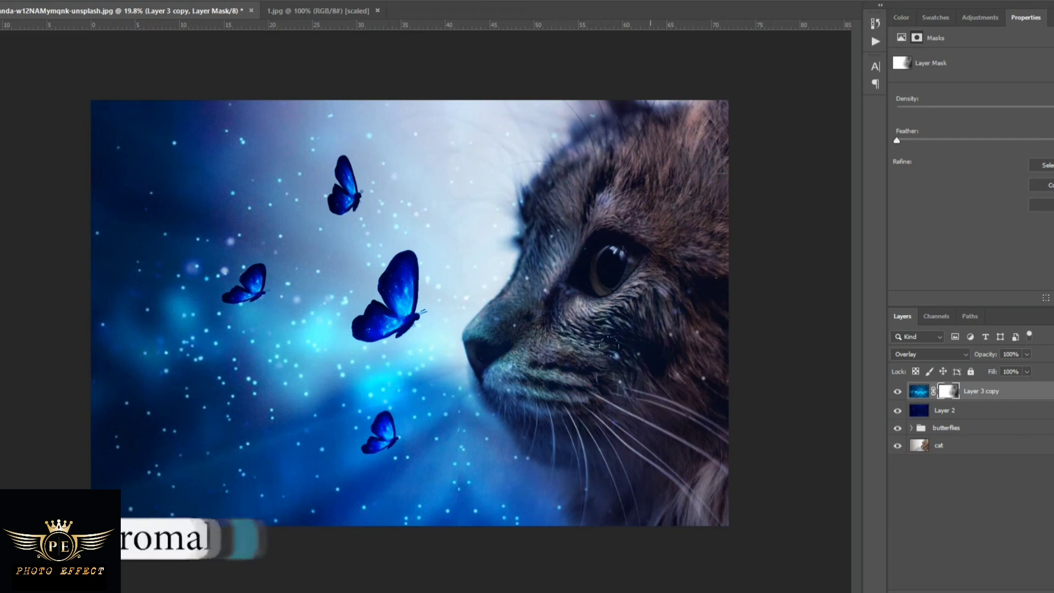
{"action": "key", "text": "ctrl+z"}
{"action": "key", "text": "ctrl+z"}
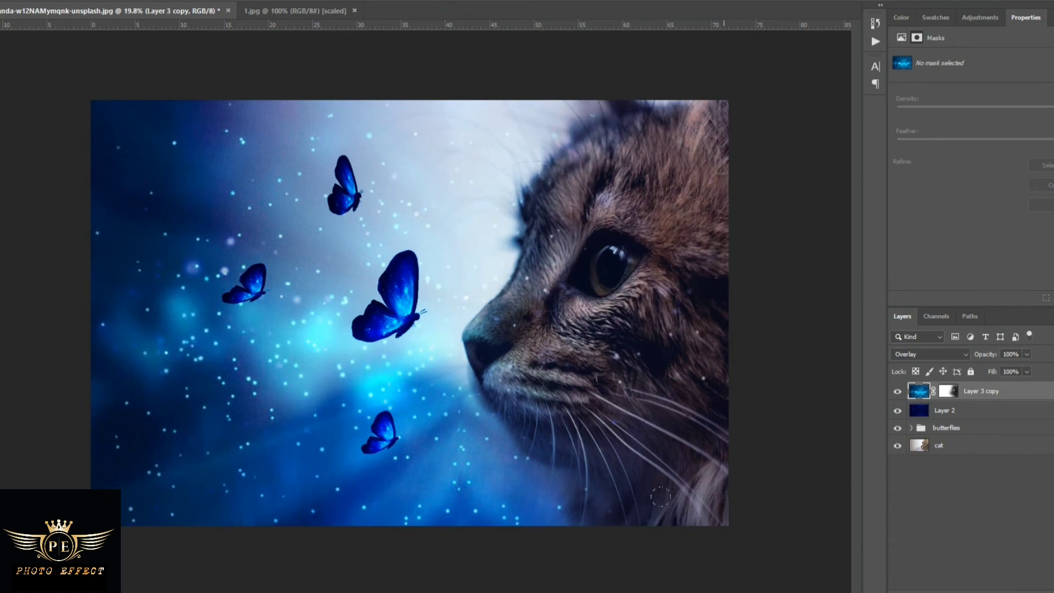
Duplicate the butterflies group and move the copy below the original group.
{"action": "scroll", "coordinate": [661, 497], "scroll_direction": "down", "scroll_amount": 3}
{"action": "scroll", "coordinate": [714, 357], "scroll_direction": "up", "scroll_amount": 5}
{"action": "scroll", "coordinate": [759, 242], "scroll_direction": "up", "scroll_amount": 1}
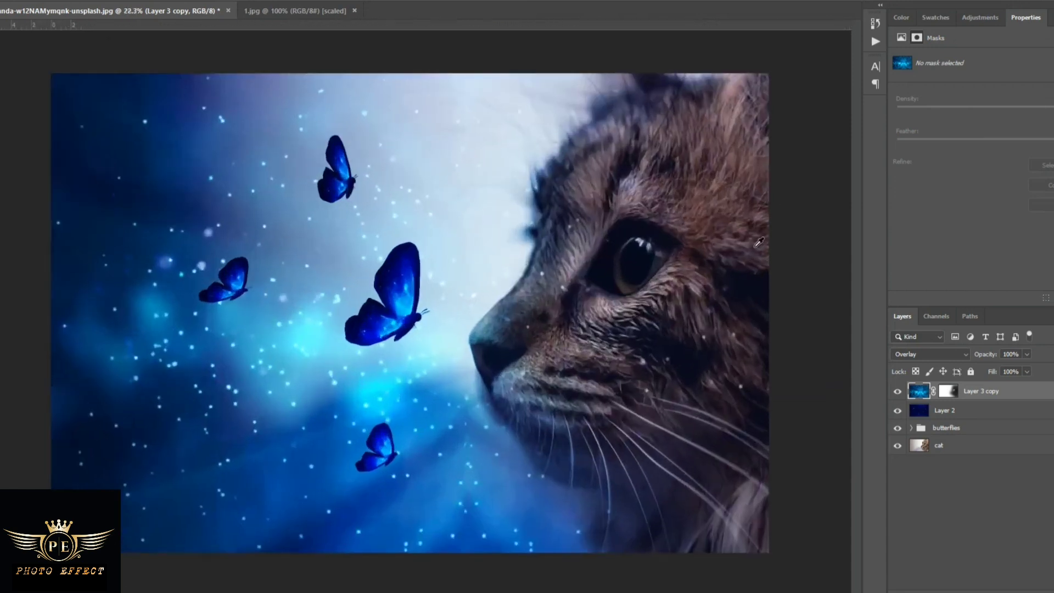
{"action": "scroll", "coordinate": [753, 245], "scroll_direction": "down", "scroll_amount": 2}
{"action": "left_click", "coordinate": [932, 424]}
{"action": "key", "text": "ctrl+j"}
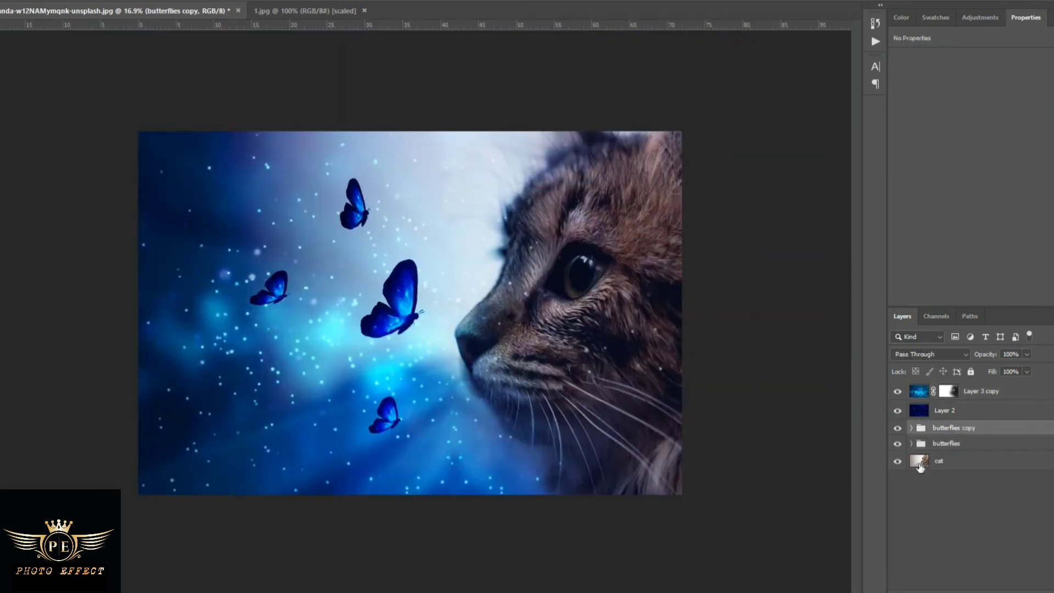
{"action": "key", "text": "ctrl+t"}
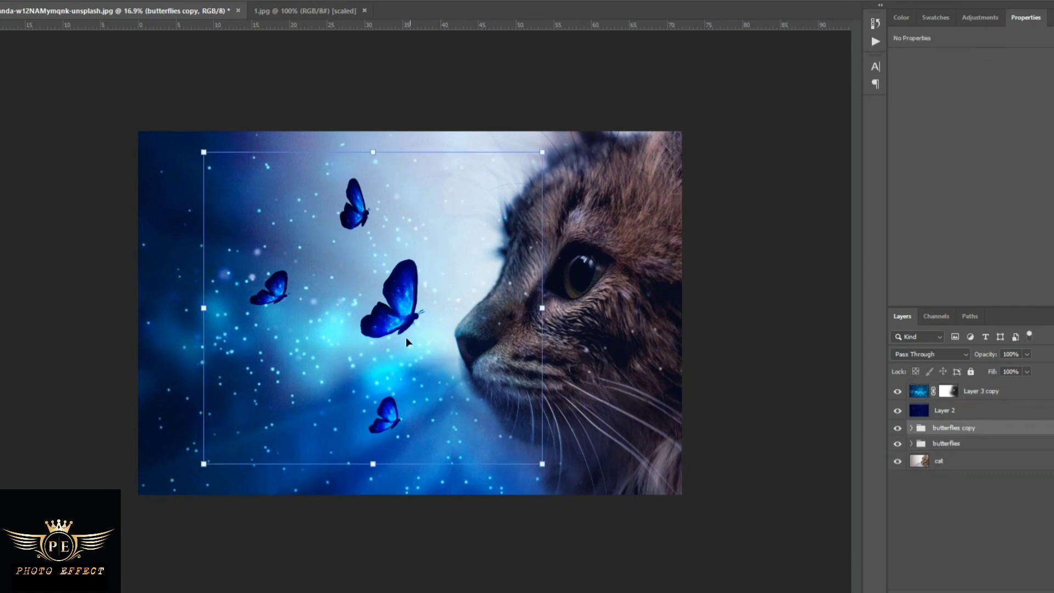
{"action": "left_click_drag", "start_coordinate": [989, 429], "coordinate": [988, 455]}
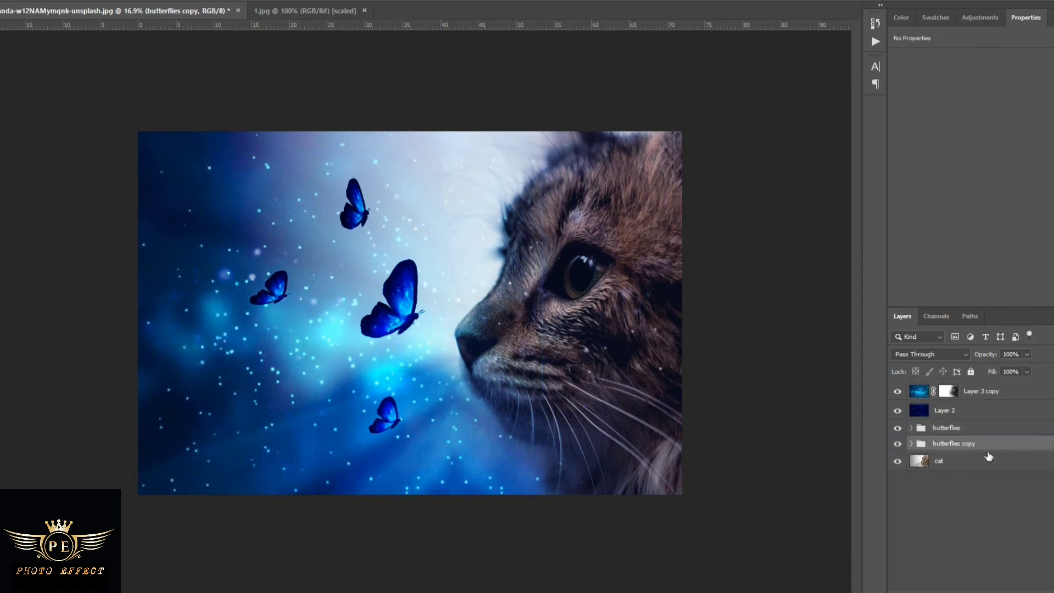
Flip the butterflies copy horizontally, then shrink and position it inside the cat's pupil.
{"action": "key", "text": "ctrl+t"}
{"action": "right_click", "coordinate": [437, 193]}
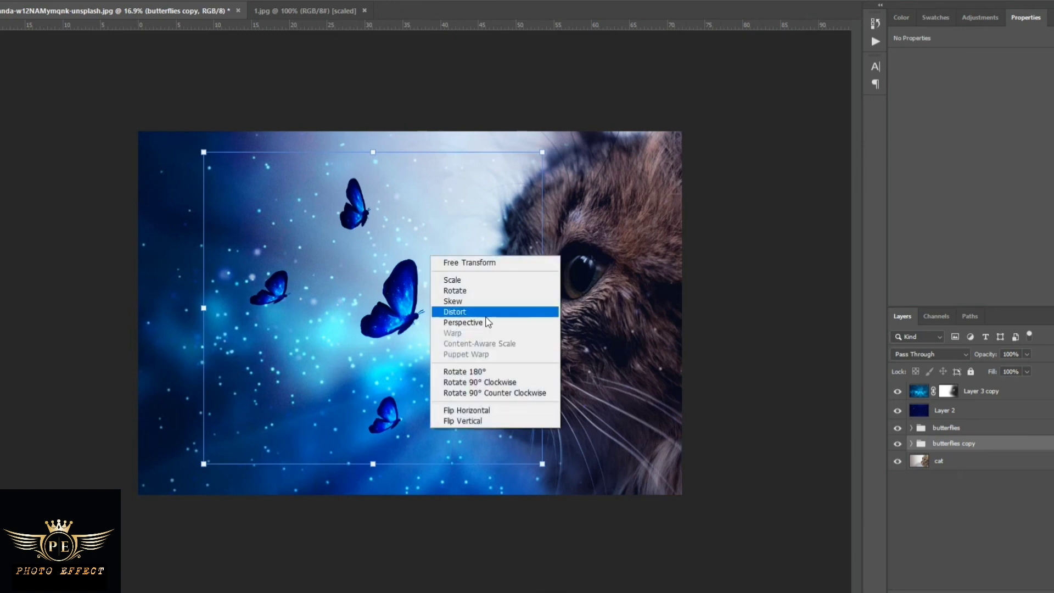
{"action": "left_click", "coordinate": [485, 413]}
{"action": "left_click_drag", "start_coordinate": [425, 357], "coordinate": [622, 320]}
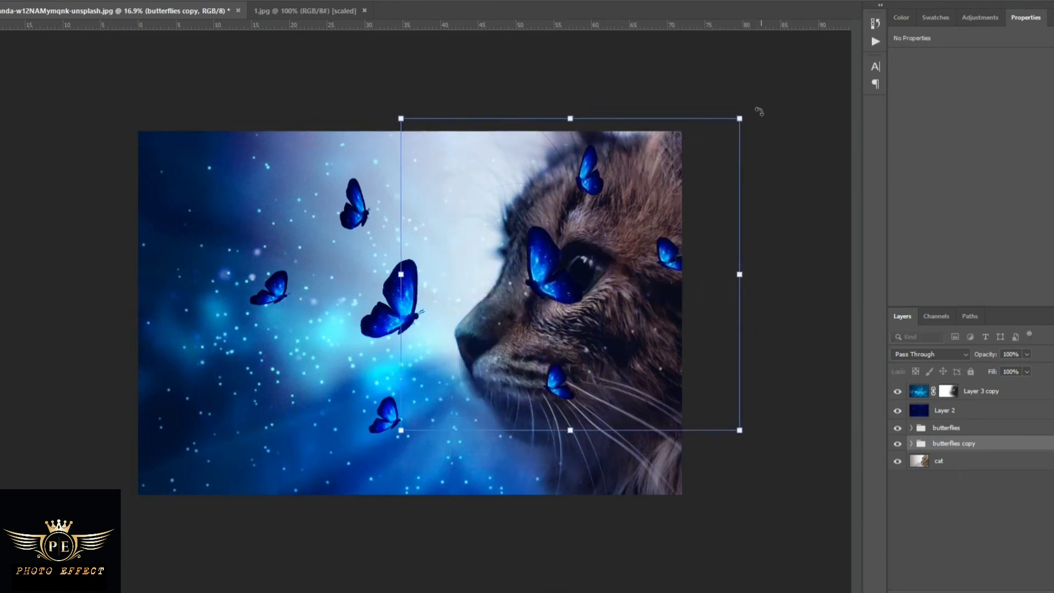
{"action": "mouse_move", "coordinate": [744, 114]}
{"action": "left_mouse_down"}
{"action": "mouse_move", "coordinate": [456, 381]}
{"action": "mouse_move", "coordinate": [578, 281]}
{"action": "left_mouse_up"}
{"action": "scroll", "coordinate": [577, 281], "scroll_direction": "up", "scroll_amount": 10}
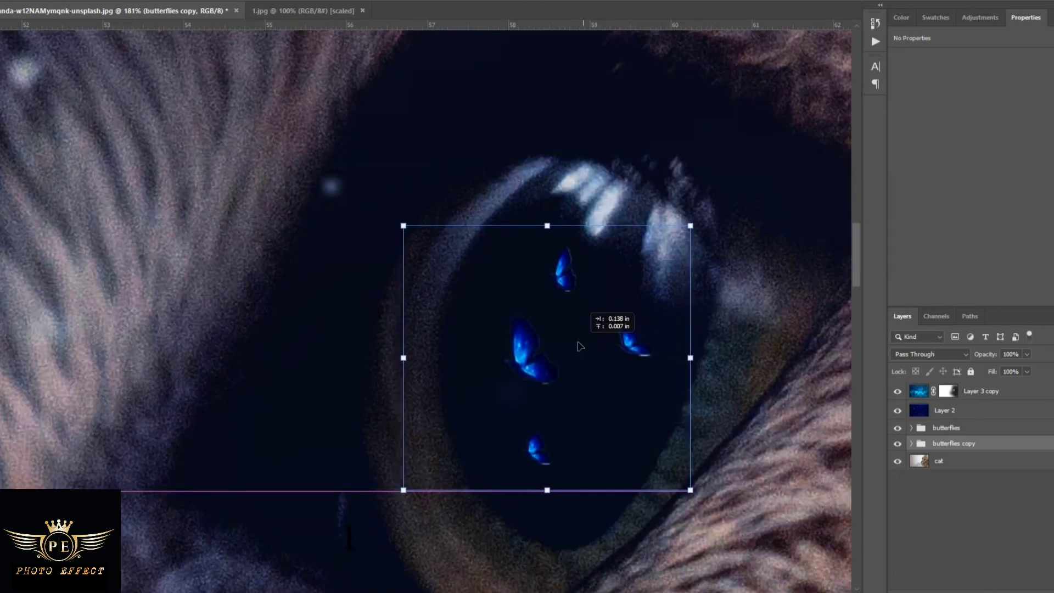
{"action": "left_click_drag", "start_coordinate": [687, 226], "coordinate": [737, 179]}
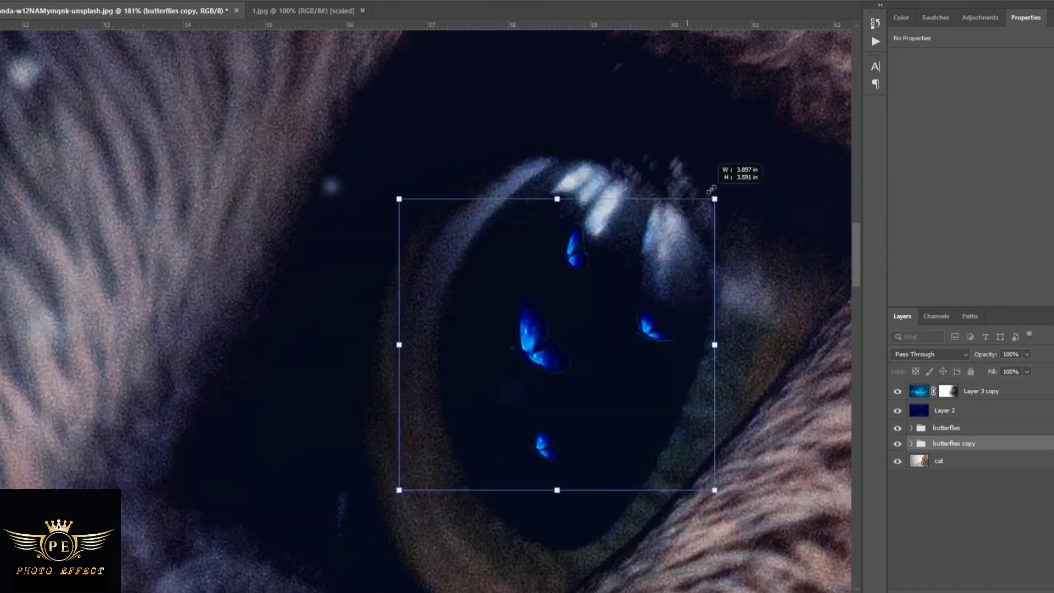
{"action": "left_click_drag", "start_coordinate": [684, 251], "coordinate": [648, 271]}
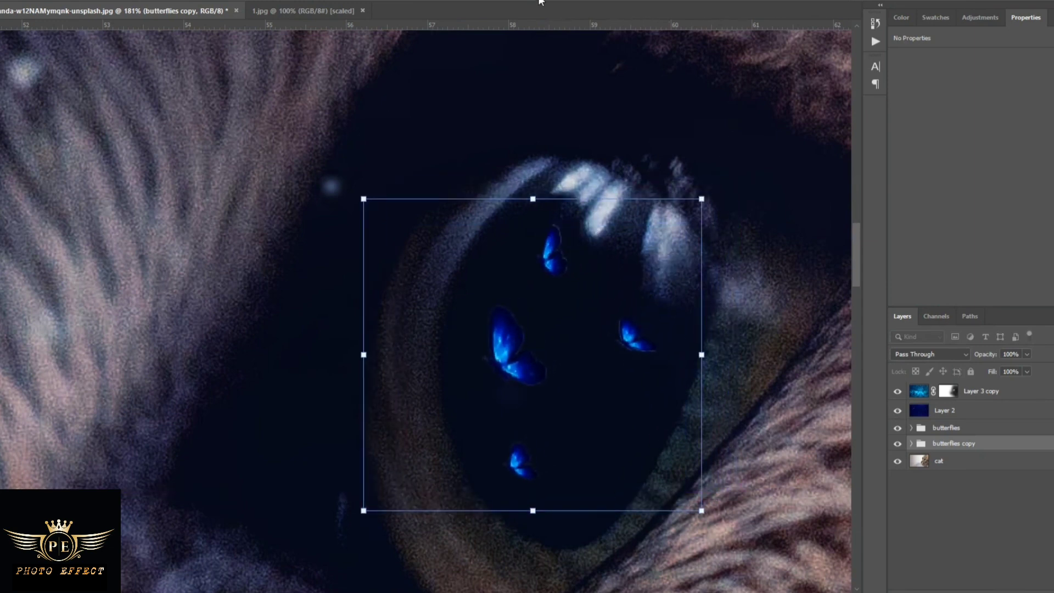
Commit the transform and merge the butterflies copy group into one layer.
{"action": "key", "text": "Return"}
{"action": "left_click", "coordinate": [124, 1]}
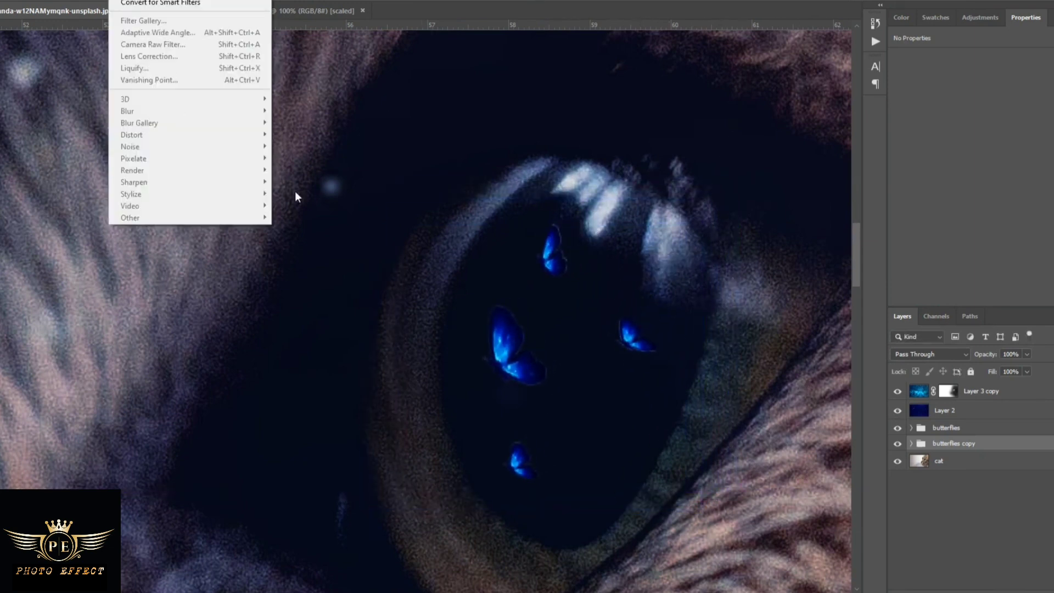
{"action": "left_click", "coordinate": [1049, 516]}
{"action": "left_click", "coordinate": [959, 445]}
{"action": "right_click", "coordinate": [958, 445]}
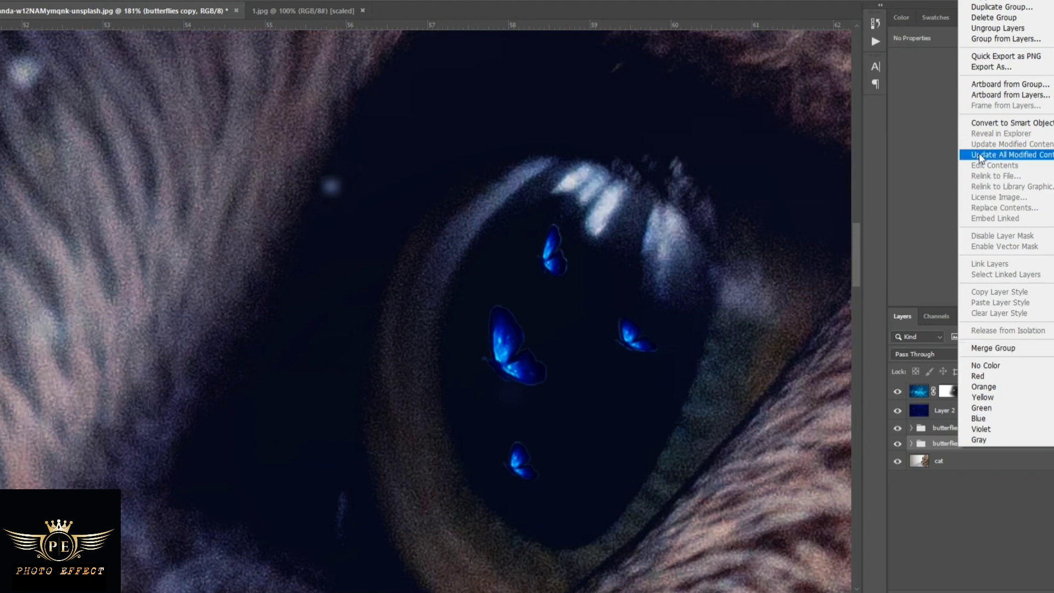
{"action": "left_click", "coordinate": [998, 348]}
Apply a 2.0-pixel Gaussian Blur to the merged reflections and fit the image in view.
{"action": "left_click", "coordinate": [123, 1]}
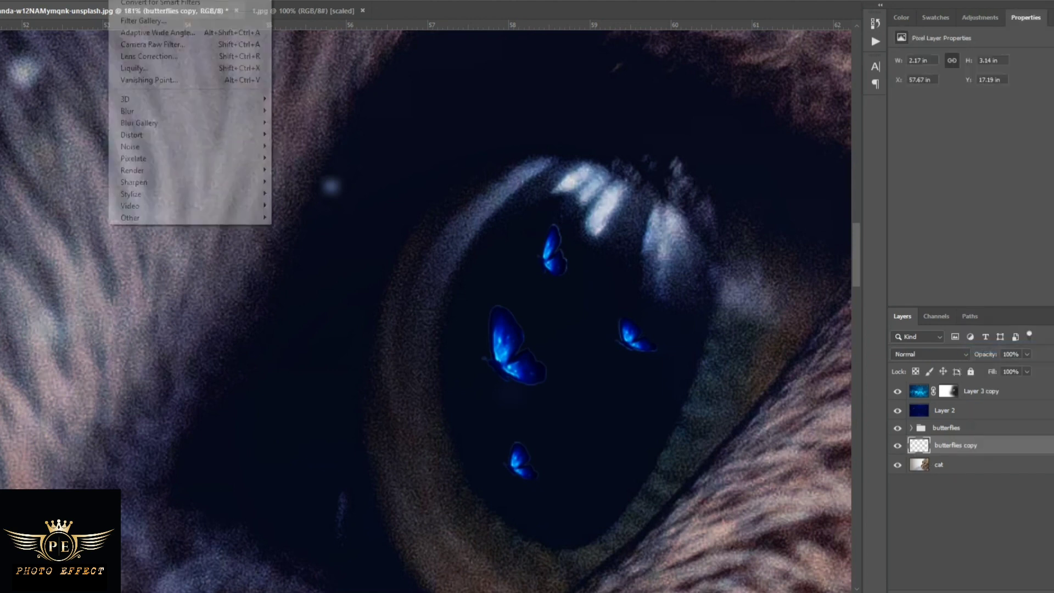
{"action": "mouse_move", "coordinate": [128, 111]}
{"action": "left_click", "coordinate": [301, 170]}
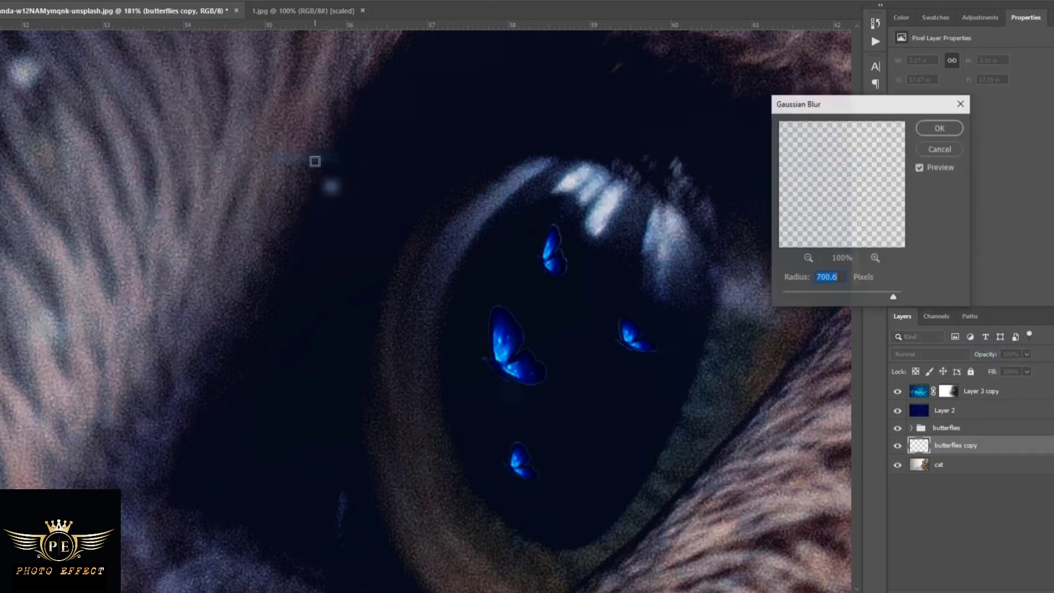
{"action": "left_click_drag", "start_coordinate": [880, 298], "coordinate": [792, 298]}
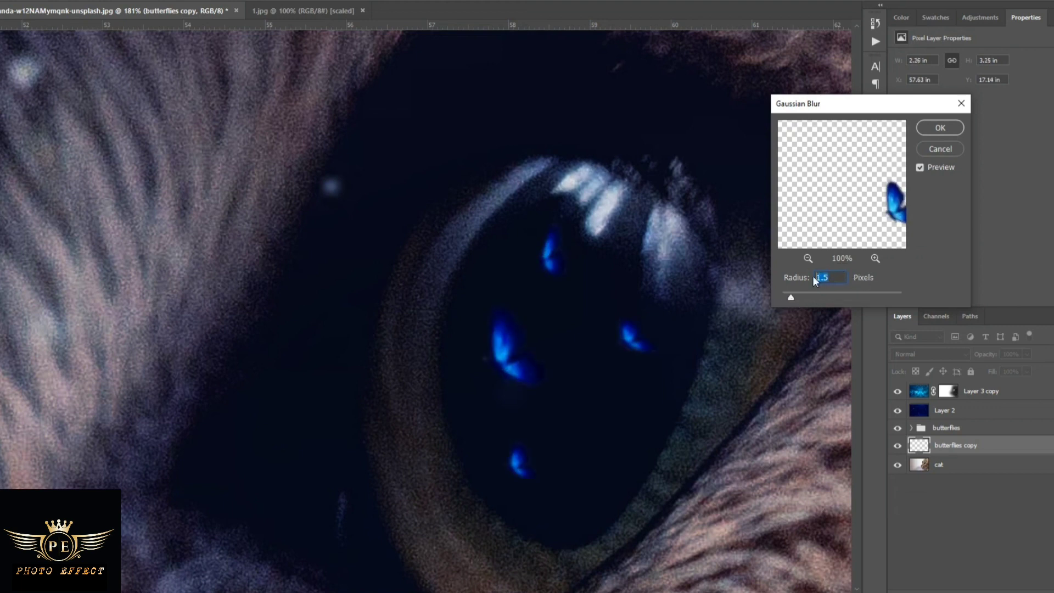
{"action": "type", "text": "2"}
{"action": "key", "text": "Tab"}
{"action": "left_click", "coordinate": [942, 127]}
{"action": "key", "text": "ctrl+0"}
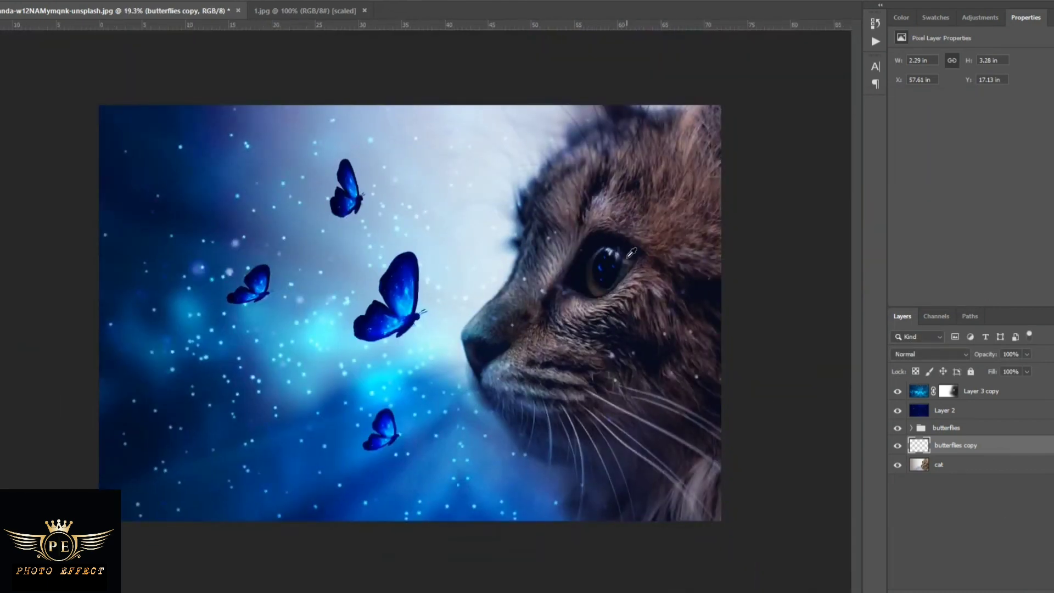
Add a new empty layer and apply a 6-pixel Gaussian Blur to it.
{"action": "scroll", "coordinate": [632, 254], "scroll_direction": "up", "scroll_amount": 4}
{"action": "scroll", "coordinate": [631, 253], "scroll_direction": "up", "scroll_amount": 4}
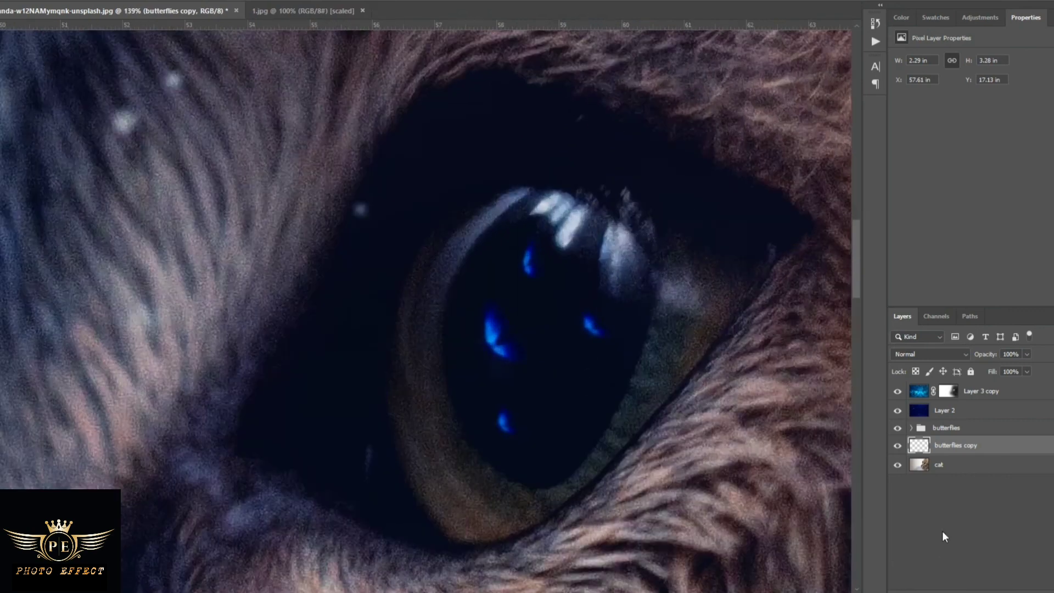
{"action": "key", "text": "ctrl+shift+alt+n"}
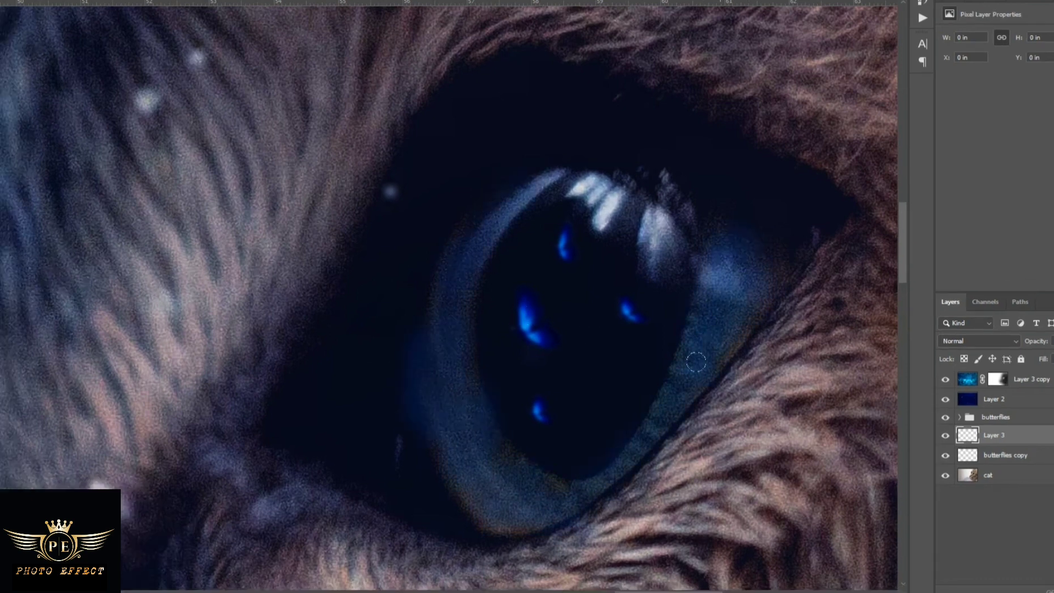
{"action": "key", "text": "ctrl+0"}
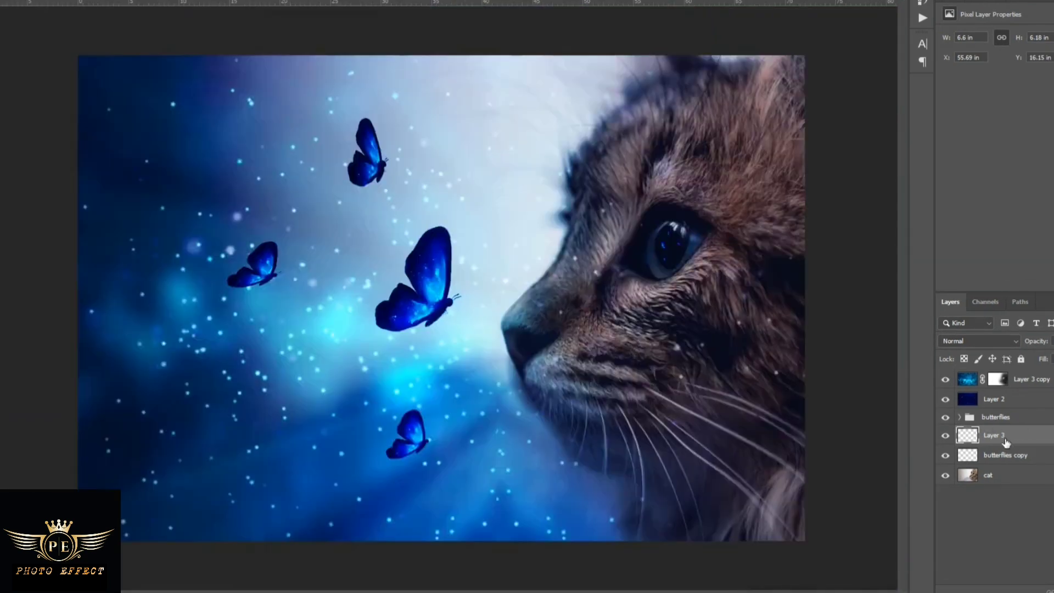
{"action": "left_click", "coordinate": [137, 3]}
{"action": "mouse_move", "coordinate": [163, 101]}
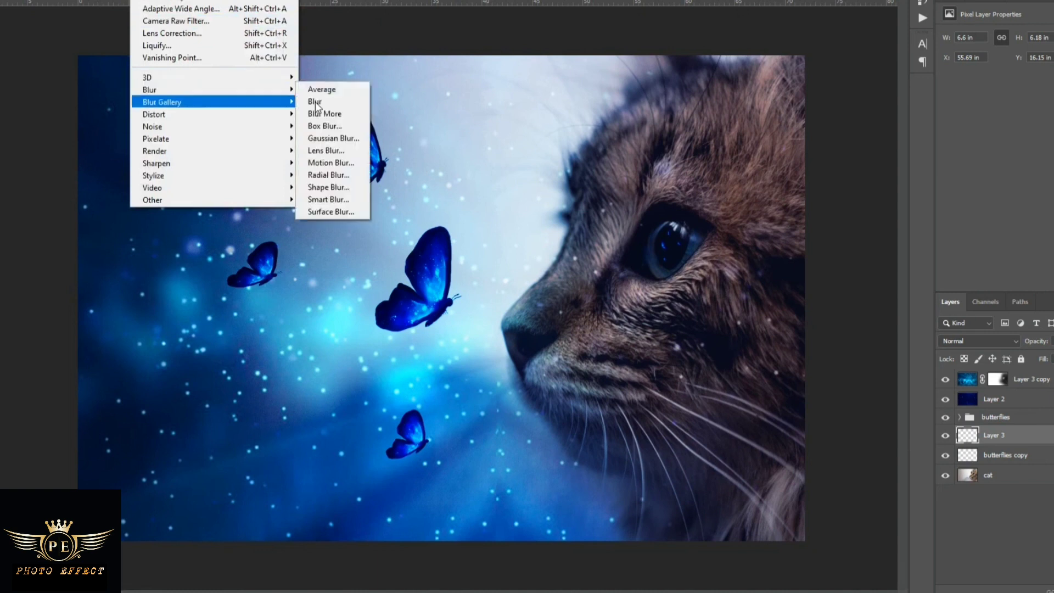
{"action": "left_click", "coordinate": [333, 138]}
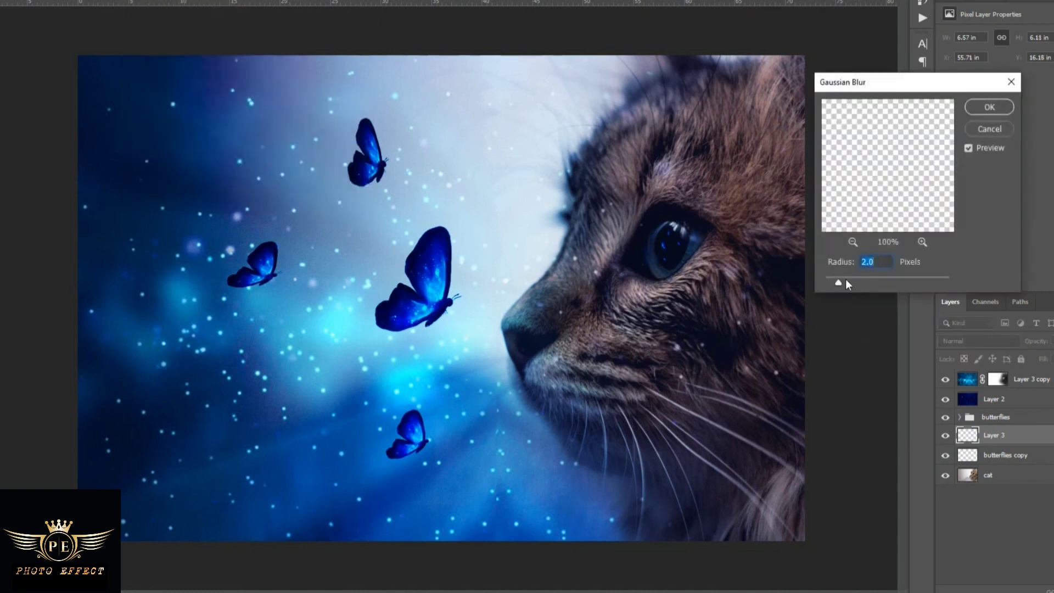
{"action": "left_click_drag", "start_coordinate": [846, 280], "coordinate": [884, 280]}
{"action": "left_click", "coordinate": [989, 108]}
Brush bright blue over the cat's iris, including its upper-left and lower edges.
{"action": "scroll", "coordinate": [687, 258], "scroll_direction": "up", "scroll_amount": 5}
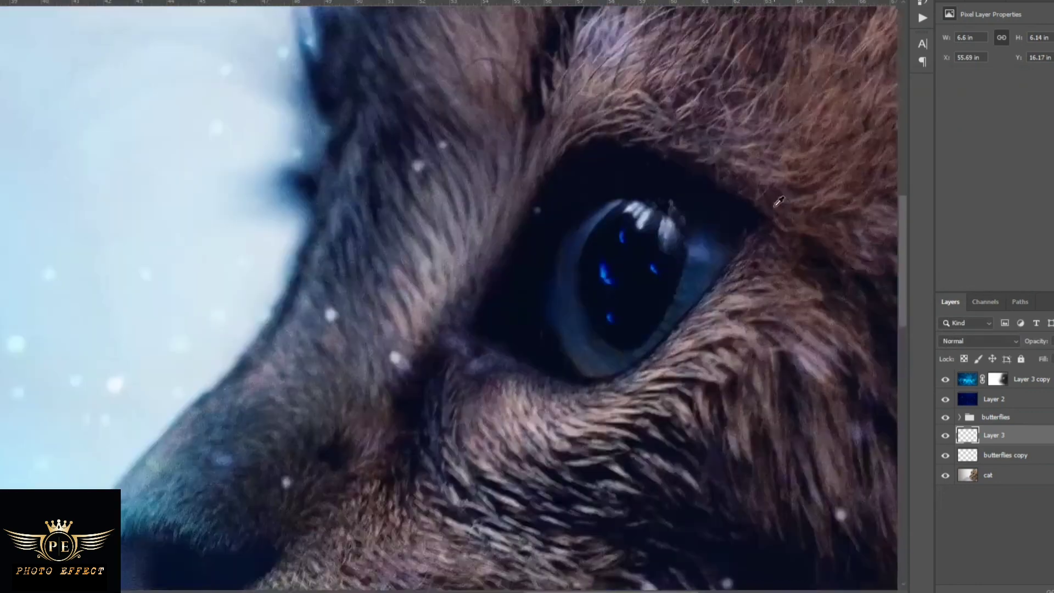
{"action": "scroll", "coordinate": [698, 329], "scroll_direction": "up", "scroll_amount": 3}
{"action": "mouse_move", "coordinate": [707, 374]}
{"action": "left_mouse_down"}
{"action": "mouse_move", "coordinate": [702, 271]}
{"action": "mouse_move", "coordinate": [653, 274]}
{"action": "mouse_move", "coordinate": [636, 332]}
{"action": "mouse_move", "coordinate": [657, 299]}
{"action": "left_mouse_up"}
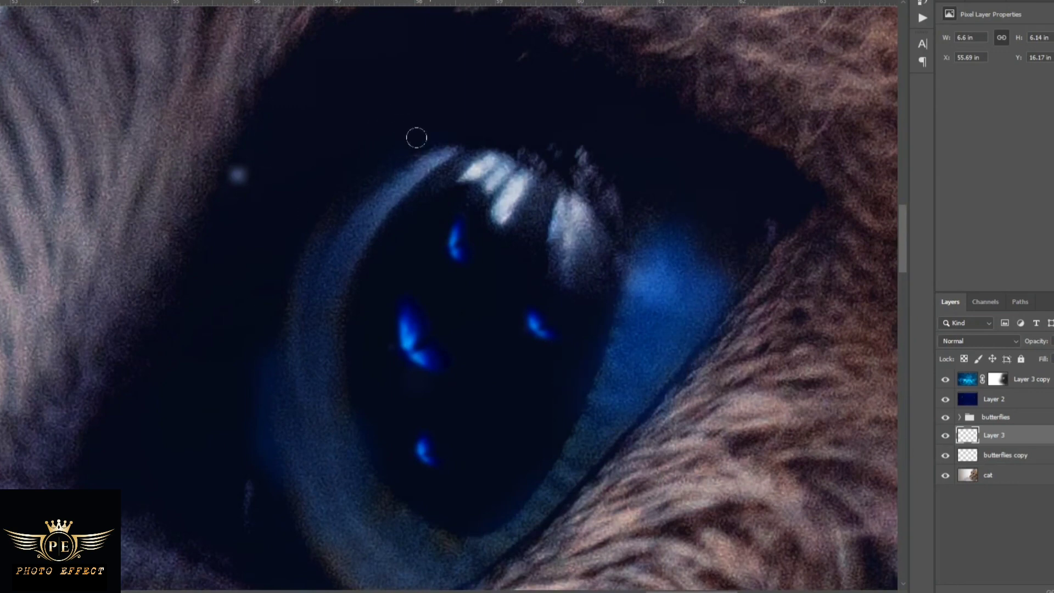
{"action": "mouse_move", "coordinate": [417, 137]}
{"action": "left_mouse_down"}
{"action": "mouse_move", "coordinate": [325, 228]}
{"action": "mouse_move", "coordinate": [259, 338]}
{"action": "left_mouse_up"}
{"action": "scroll", "coordinate": [349, 341], "scroll_direction": "down", "scroll_amount": 3}
{"action": "scroll", "coordinate": [392, 394], "scroll_direction": "down", "scroll_amount": 1}
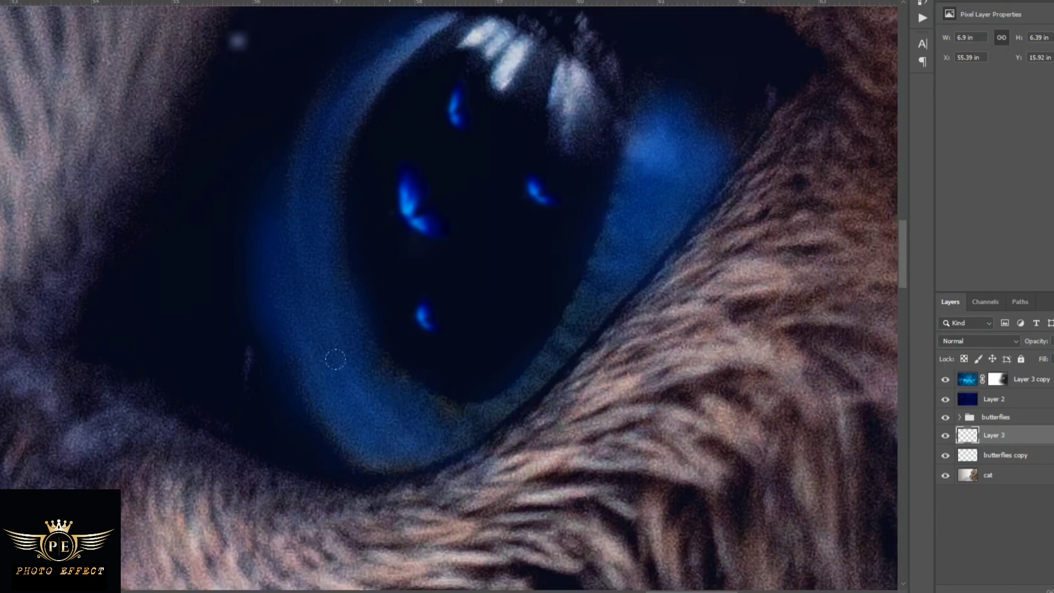
{"action": "mouse_move", "coordinate": [334, 426]}
{"action": "left_mouse_down"}
{"action": "mouse_move", "coordinate": [447, 372]}
{"action": "mouse_move", "coordinate": [484, 379]}
{"action": "left_mouse_up"}
{"action": "scroll", "coordinate": [406, 450], "scroll_direction": "down", "scroll_amount": 3}
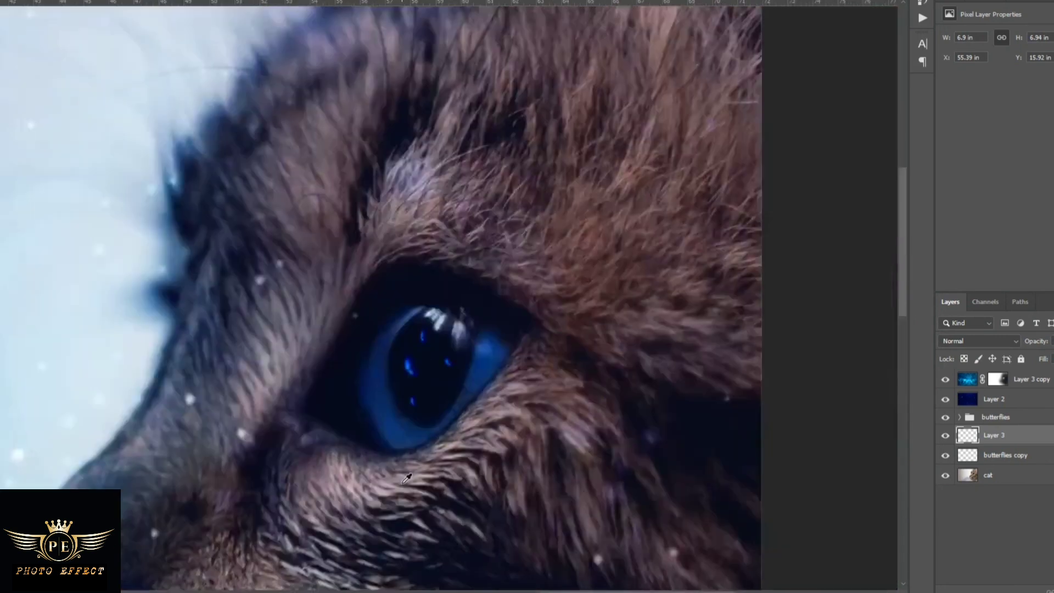
{"action": "scroll", "coordinate": [406, 477], "scroll_direction": "down", "scroll_amount": 5}
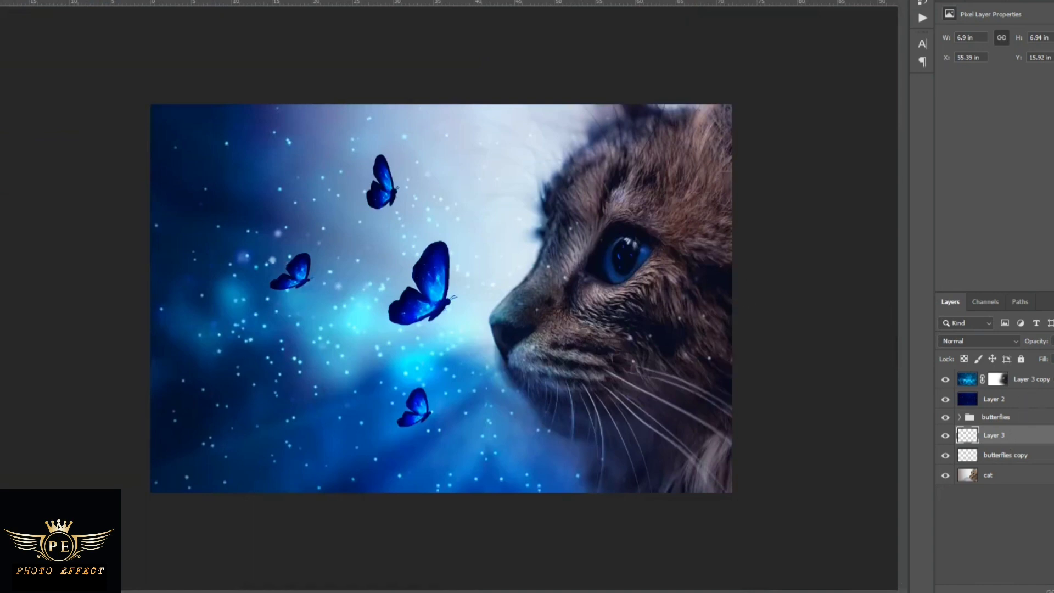
Select the Layer 3 copy layer and add a new empty layer above it.
{"action": "key", "text": "alt+t"}
{"action": "key", "text": "Escape"}
{"action": "left_click", "coordinate": [1051, 341]}
{"action": "left_click", "coordinate": [989, 527]}
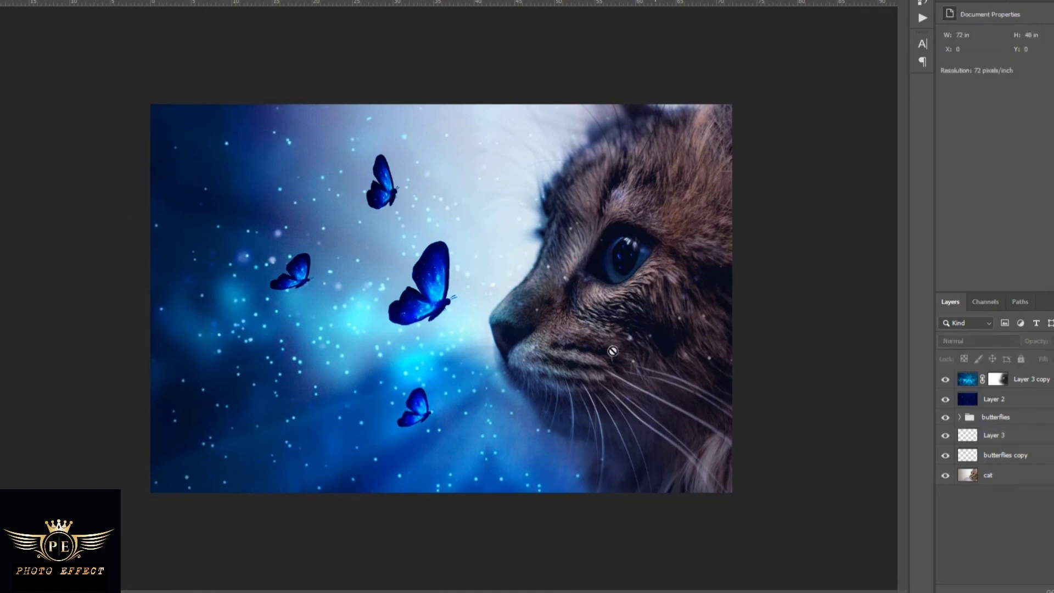
{"action": "left_click", "coordinate": [1046, 378]}
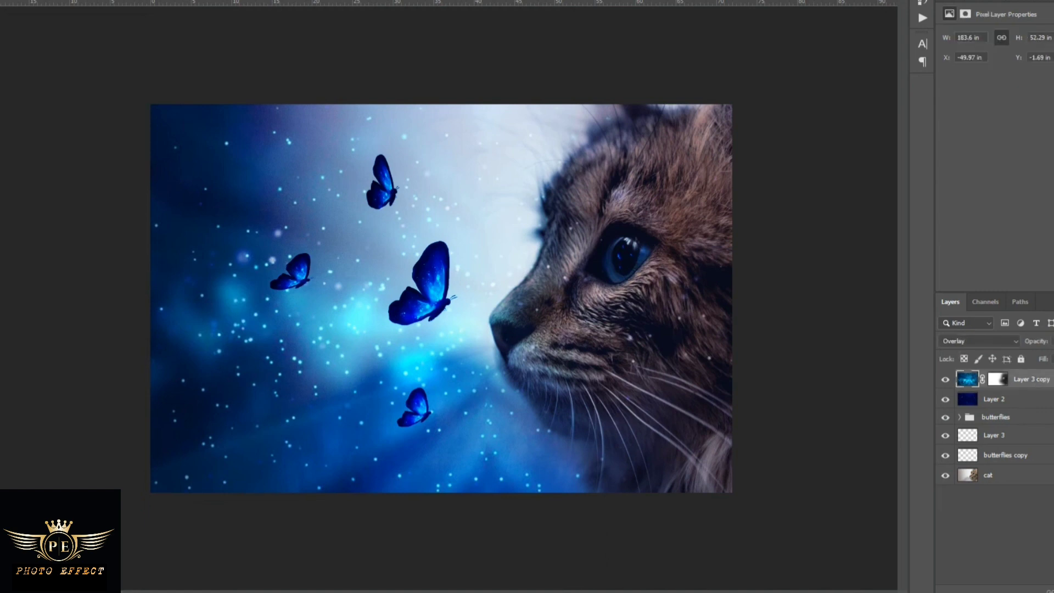
{"action": "key", "text": "ctrl+shift+alt+n"}
Place images (3).jpg as embedded and stretch it to cover the whole canvas.
{"action": "key", "text": "alt+f"}
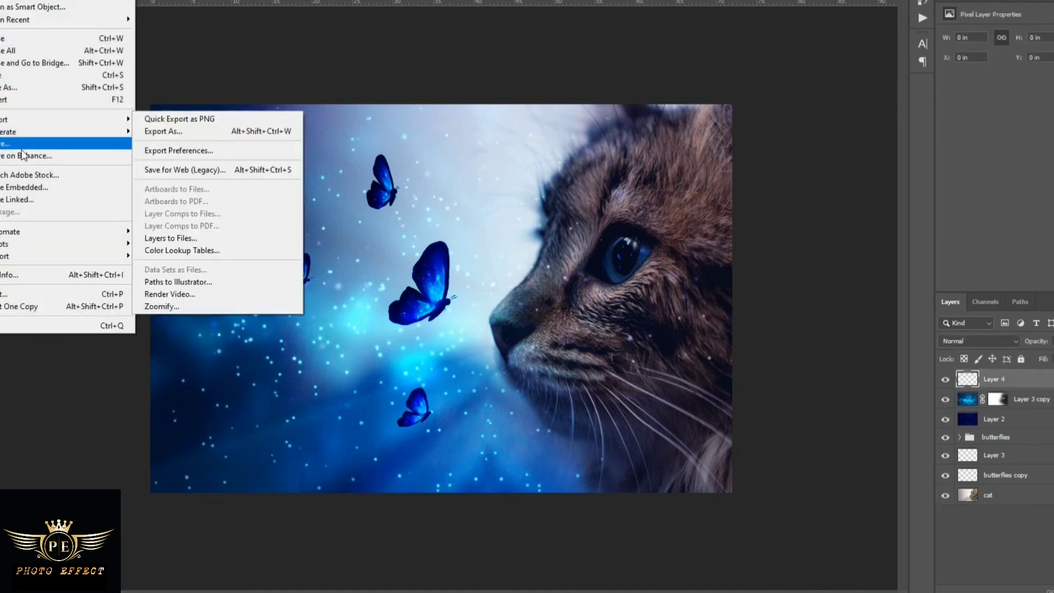
{"action": "key", "text": "alt+Tab"}
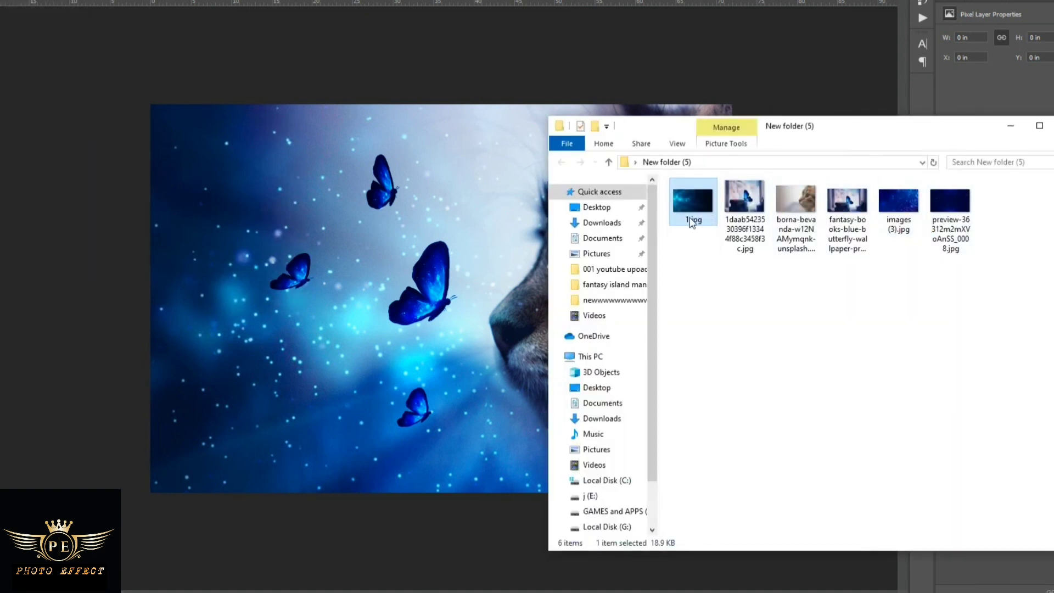
{"action": "mouse_move", "coordinate": [904, 219]}
{"action": "left_mouse_down"}
{"action": "mouse_move", "coordinate": [459, 308]}
{"action": "mouse_move", "coordinate": [805, 499]}
{"action": "left_mouse_up"}
{"action": "left_click_drag", "start_coordinate": [743, 470], "coordinate": [459, 258]}
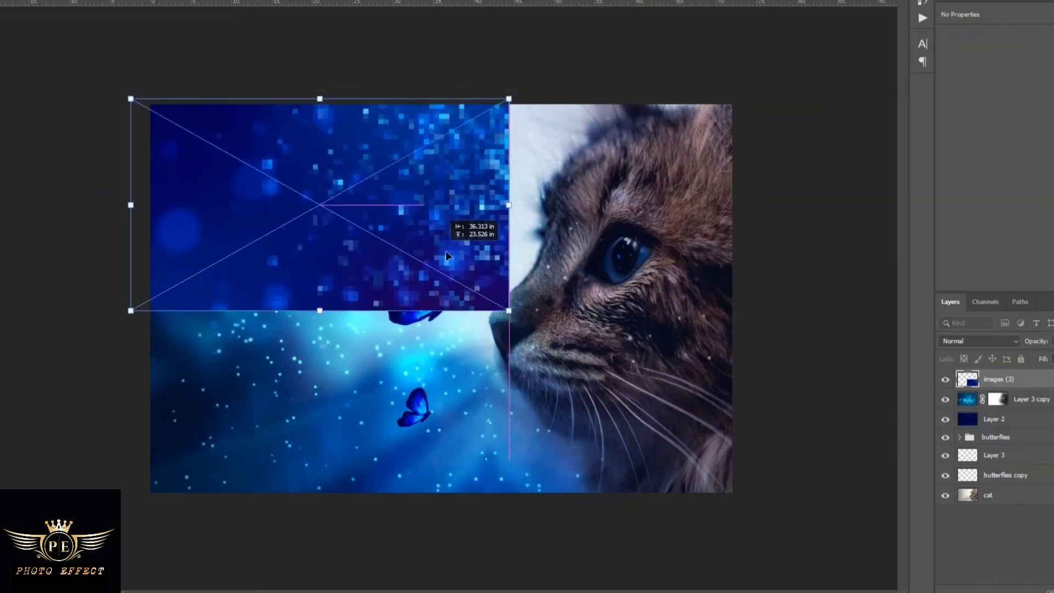
{"action": "left_click_drag", "start_coordinate": [522, 310], "coordinate": [864, 498]}
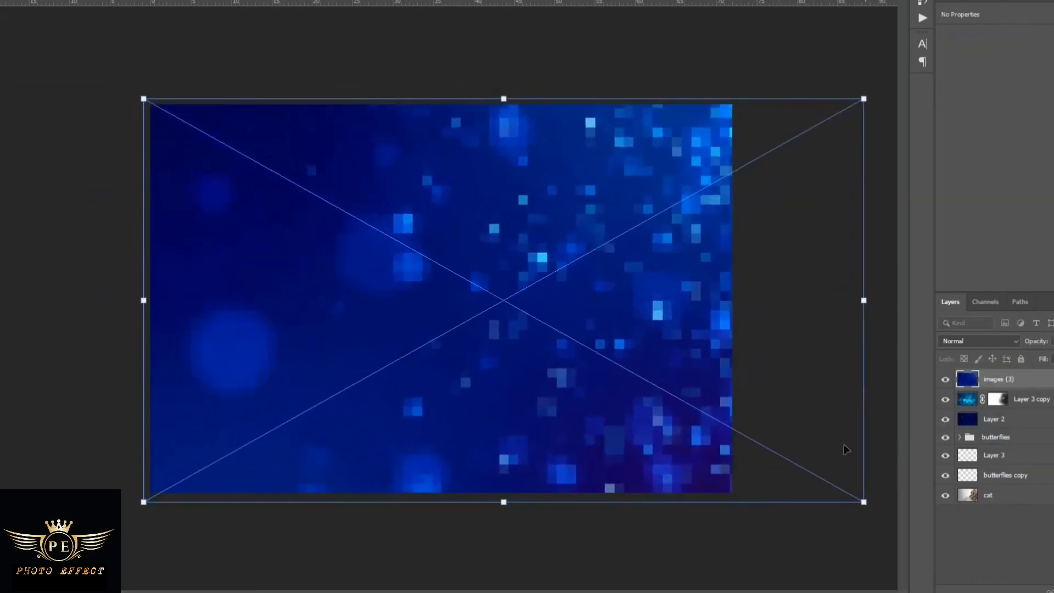
{"action": "left_click_drag", "start_coordinate": [774, 378], "coordinate": [687, 378]}
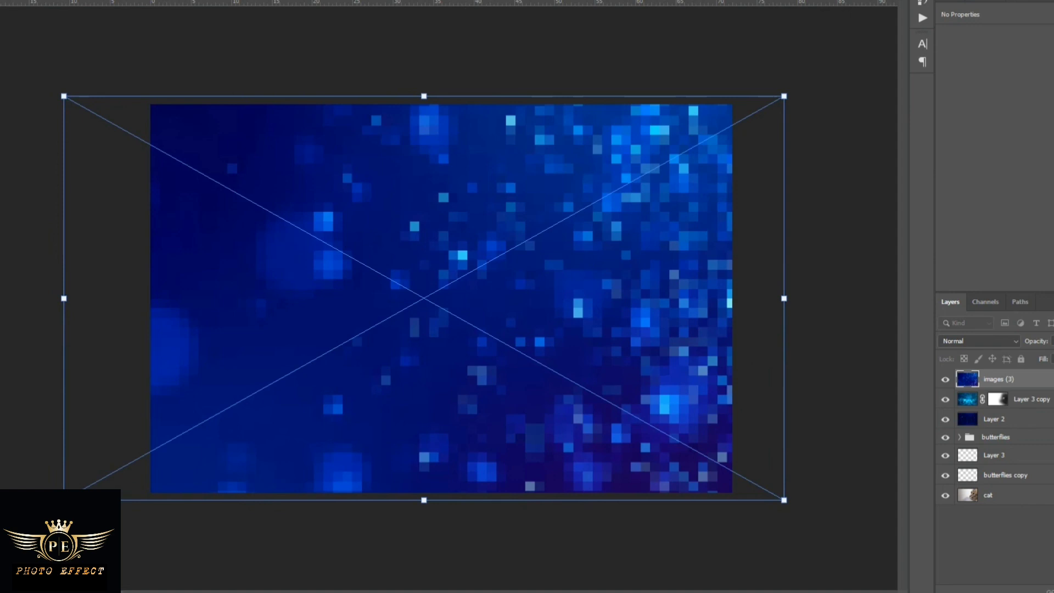
{"action": "key", "text": "Return"}
Set the images (3) bokeh layer to Soft Light with lowered opacity.
{"action": "left_click", "coordinate": [1006, 342]}
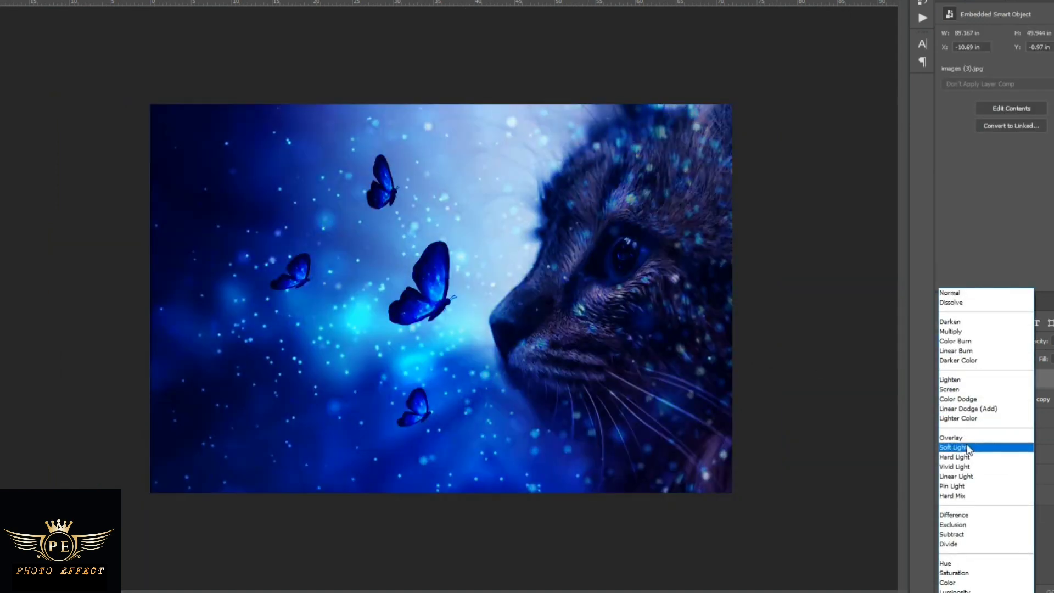
{"action": "left_click", "coordinate": [969, 448]}
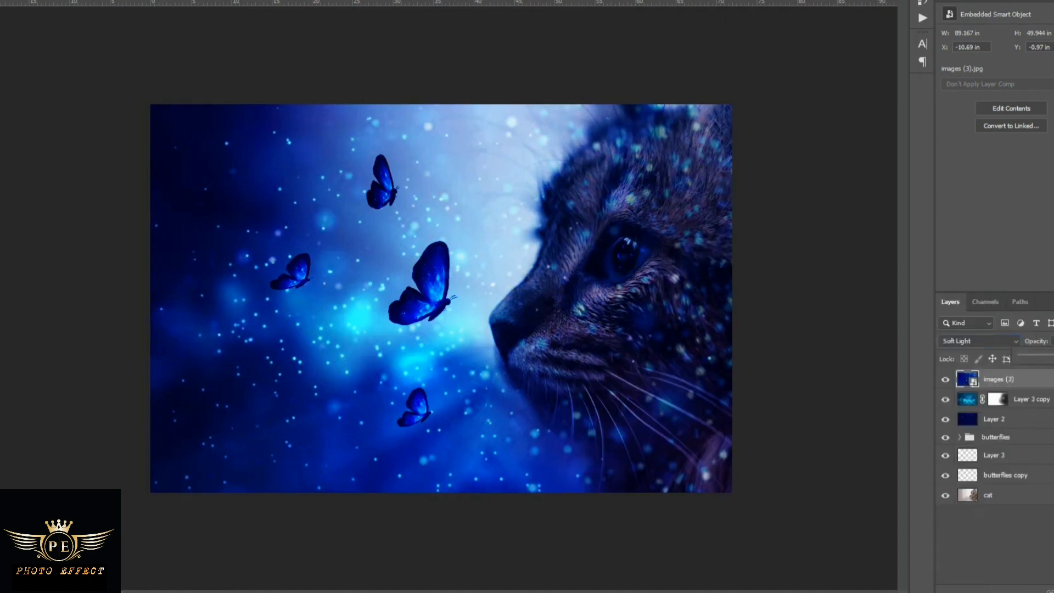
{"action": "left_click_drag", "start_coordinate": [1053, 364], "coordinate": [1052, 356]}
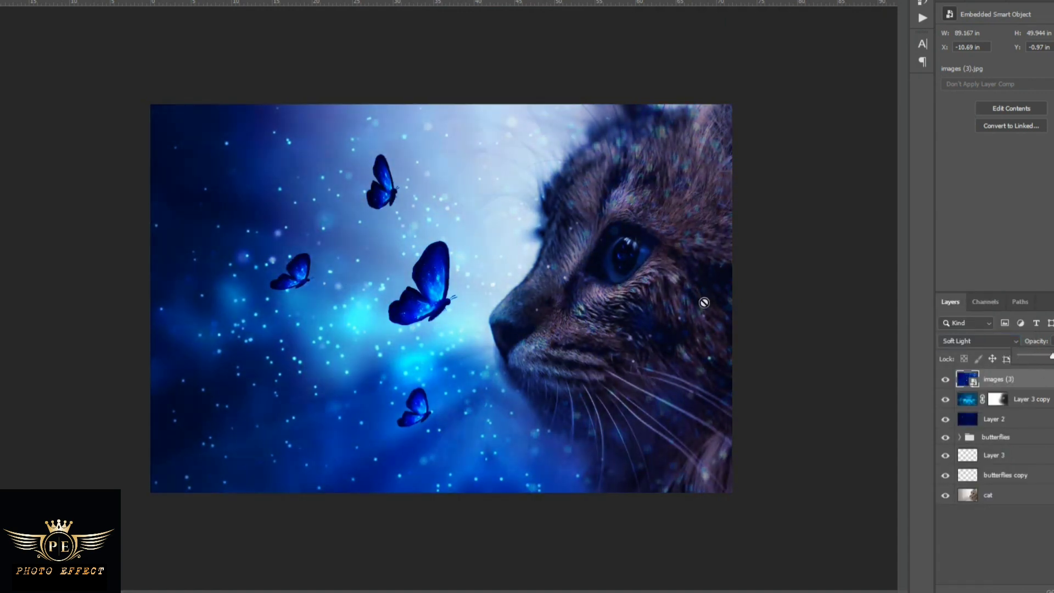
{"action": "scroll", "coordinate": [758, 325], "scroll_direction": "up", "scroll_amount": 2}
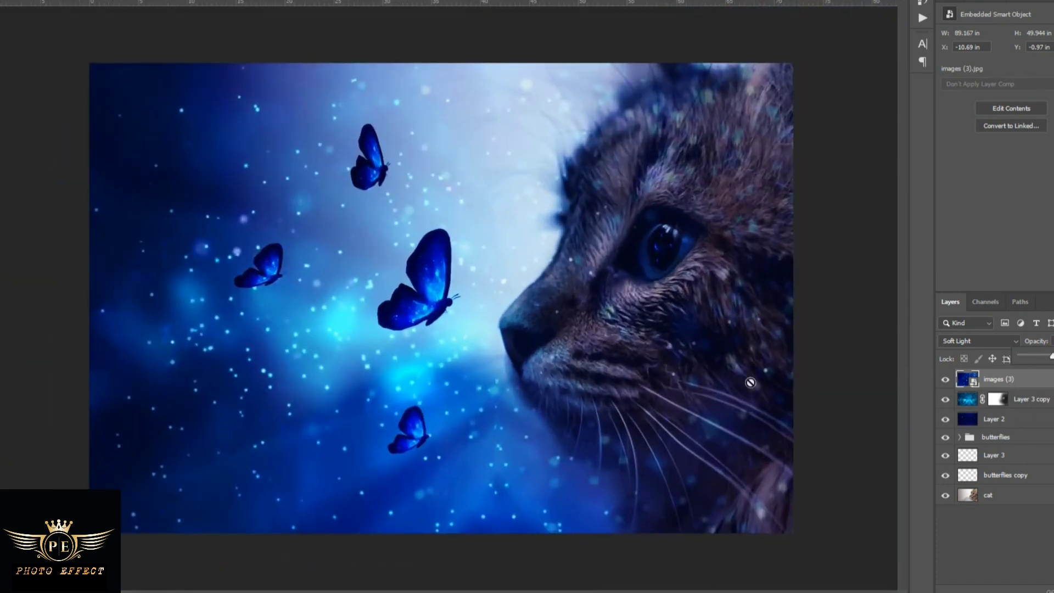
Add a layer mask to the bokeh layer to keep it off the cat's face.
{"action": "left_click", "coordinate": [997, 590]}
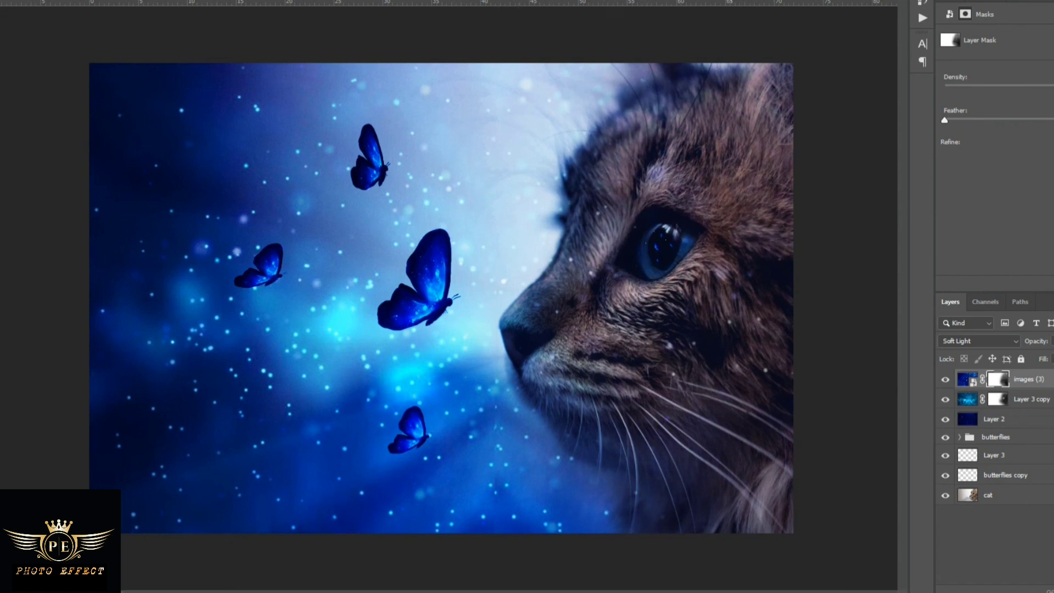
{"action": "scroll", "coordinate": [782, 313], "scroll_direction": "down", "scroll_amount": 3}
{"action": "scroll", "coordinate": [782, 313], "scroll_direction": "up", "scroll_amount": 2}
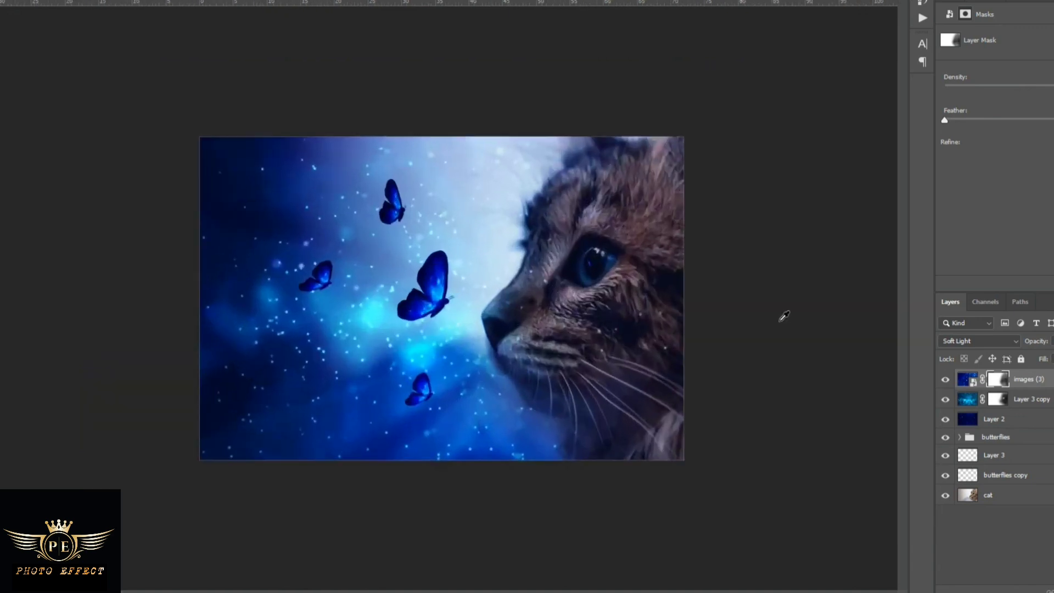
{"action": "scroll", "coordinate": [796, 286], "scroll_direction": "up", "scroll_amount": 3}
{"action": "scroll", "coordinate": [809, 250], "scroll_direction": "up", "scroll_amount": 3}
{"action": "scroll", "coordinate": [809, 250], "scroll_direction": "down", "scroll_amount": 2}
{"action": "scroll", "coordinate": [713, 168], "scroll_direction": "up", "scroll_amount": 1}
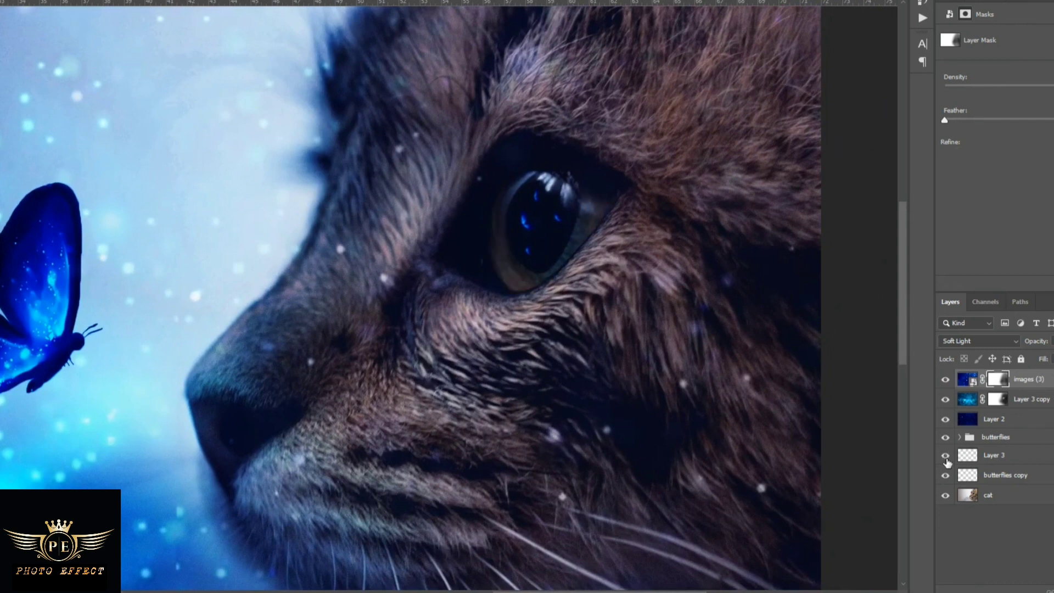
{"action": "left_click", "coordinate": [1036, 458]}
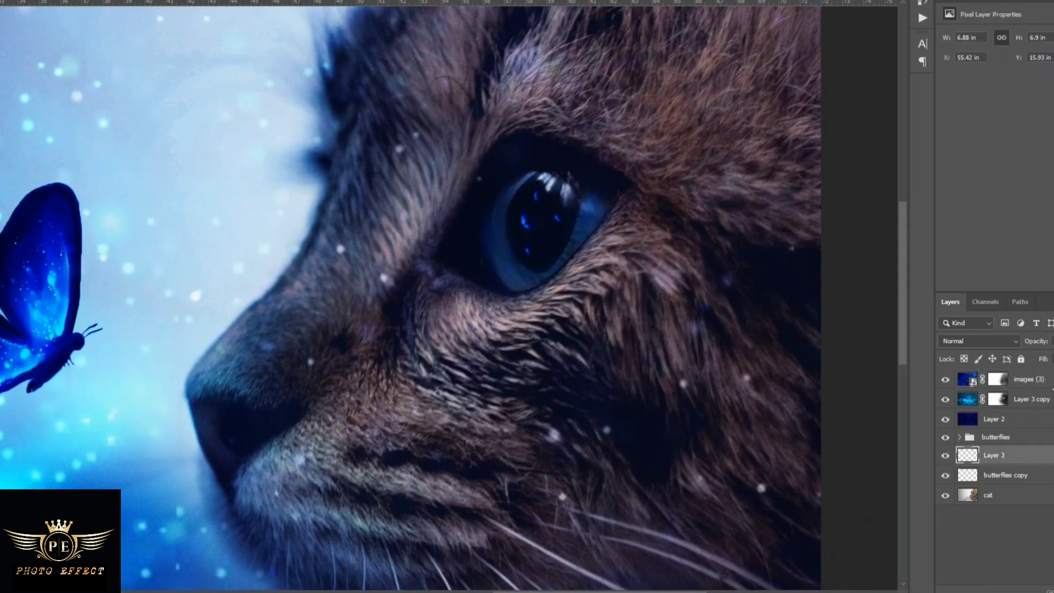
{"action": "left_click", "coordinate": [1032, 380]}
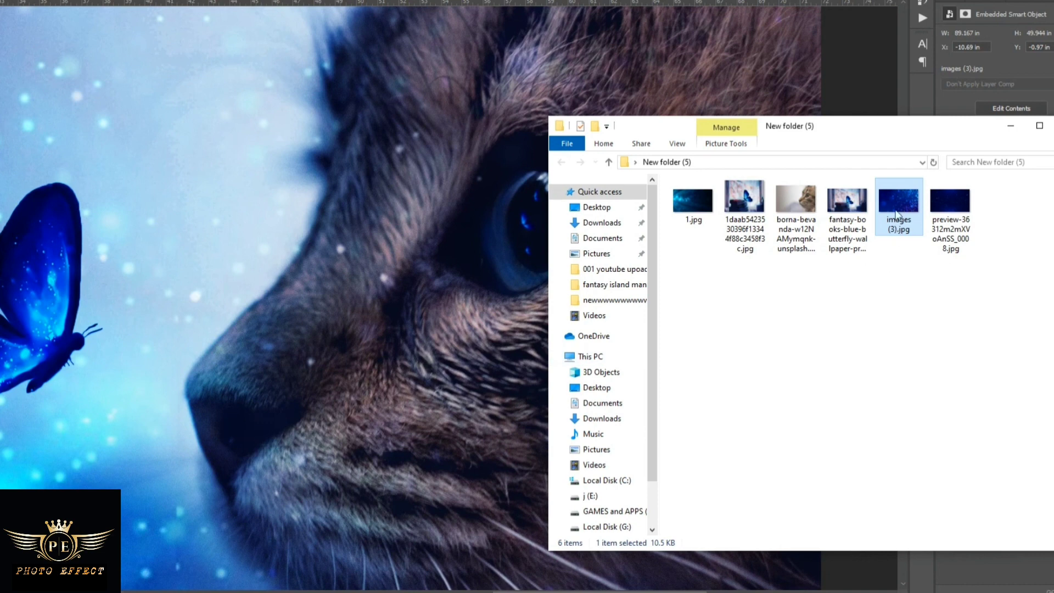
Place images (3).jpg again, enlarged and positioned over the cat's face.
{"action": "mouse_move", "coordinate": [900, 216]}
{"action": "left_mouse_down"}
{"action": "mouse_move", "coordinate": [451, 295]}
{"action": "mouse_move", "coordinate": [547, 184]}
{"action": "mouse_move", "coordinate": [684, 78]}
{"action": "left_mouse_up"}
{"action": "left_click_drag", "start_coordinate": [647, 159], "coordinate": [515, 202]}
{"action": "left_click_drag", "start_coordinate": [535, 129], "coordinate": [749, 12]}
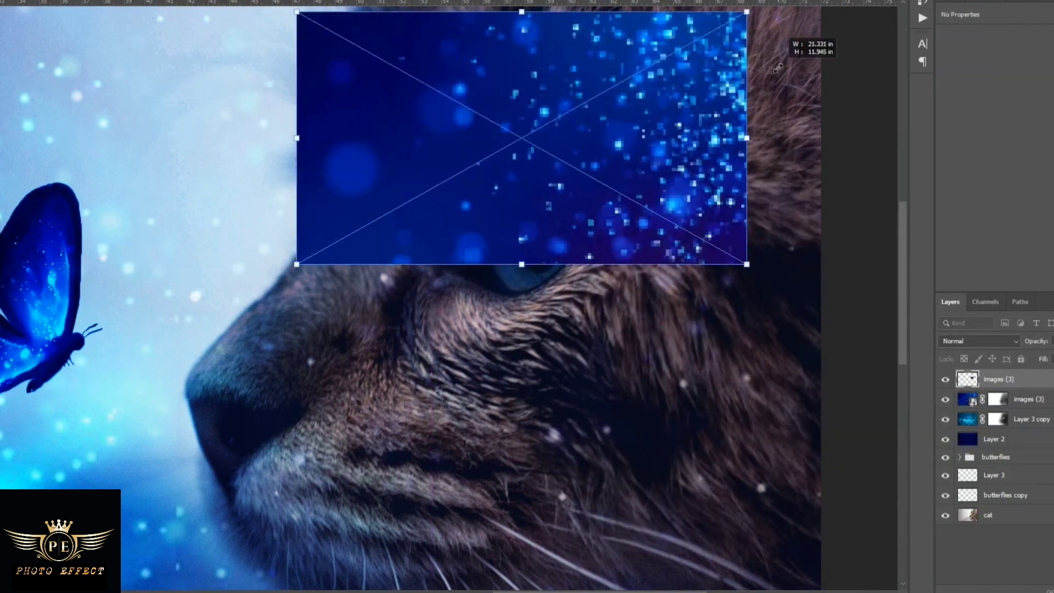
{"action": "mouse_move", "coordinate": [684, 127]}
{"action": "left_mouse_down"}
{"action": "mouse_move", "coordinate": [512, 254]}
{"action": "mouse_move", "coordinate": [571, 235]}
{"action": "left_mouse_up"}
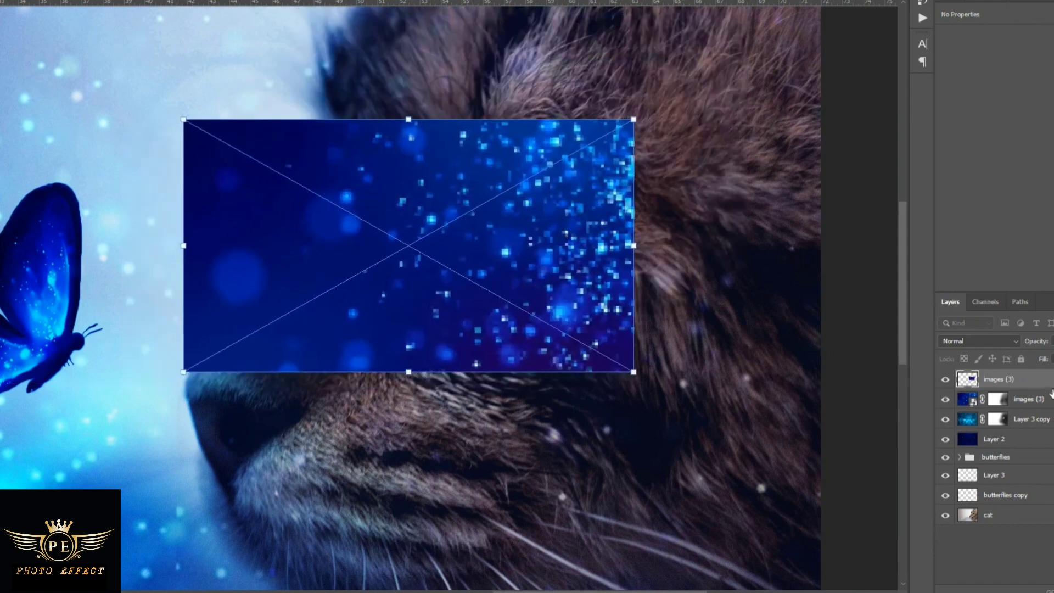
Move the bokeh copy above Layer 3, clip it, and resize it over the eye.
{"action": "left_click_drag", "start_coordinate": [1052, 392], "coordinate": [1050, 463]}
{"action": "left_click", "coordinate": [1050, 461], "text": "alt"}
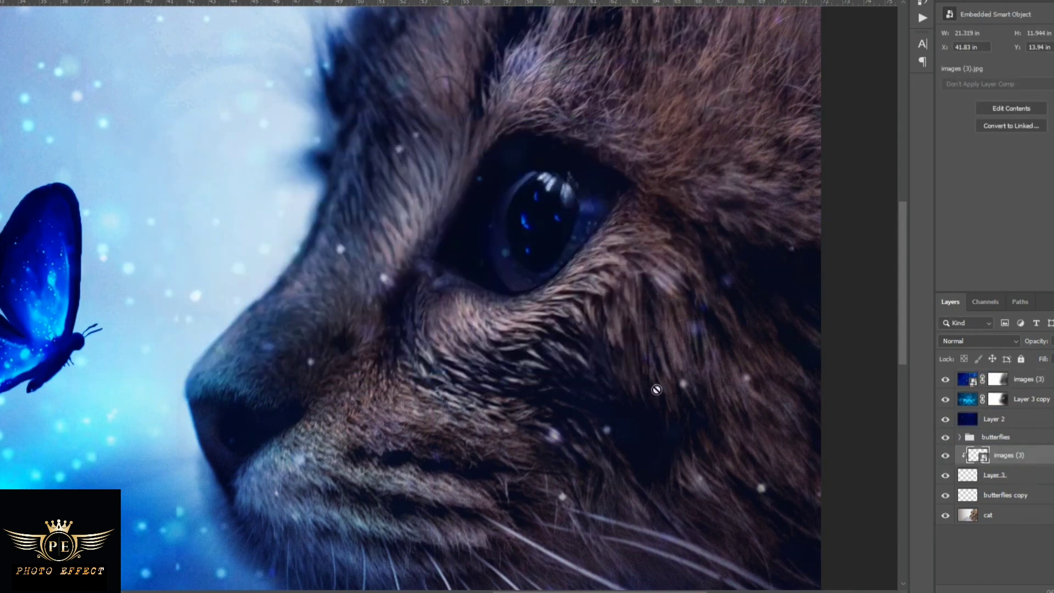
{"action": "key", "text": "ctrl+t"}
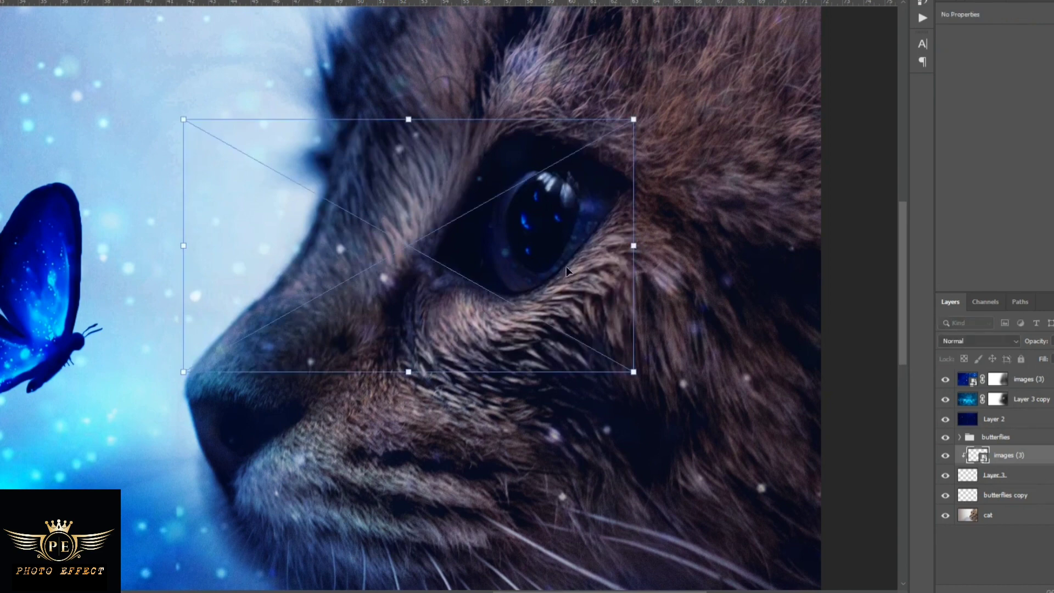
{"action": "left_click_drag", "start_coordinate": [583, 243], "coordinate": [554, 227]}
{"action": "left_click_drag", "start_coordinate": [605, 101], "coordinate": [725, 36]}
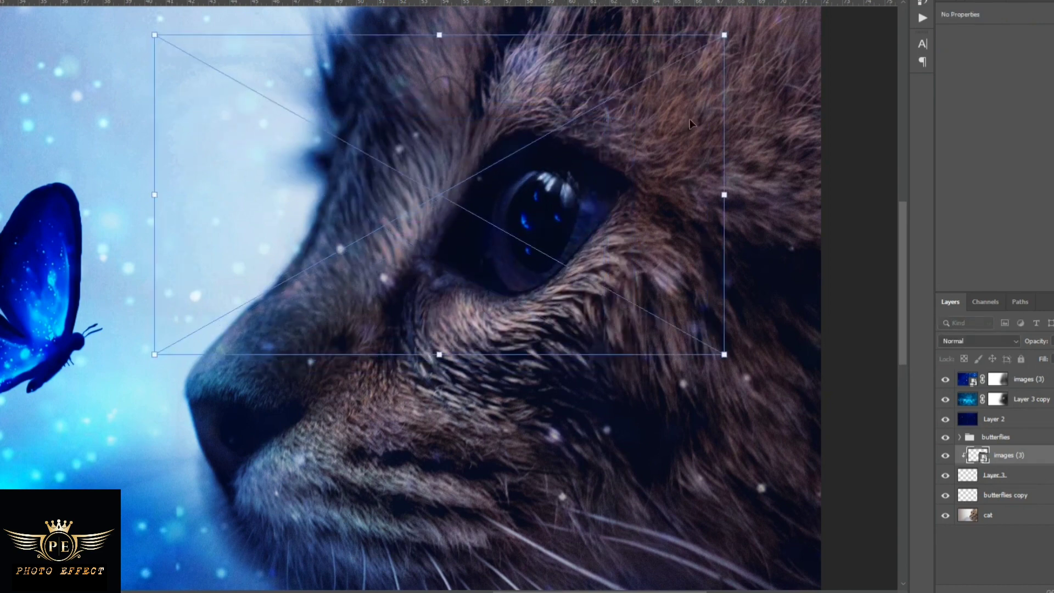
{"action": "left_click_drag", "start_coordinate": [643, 165], "coordinate": [556, 203]}
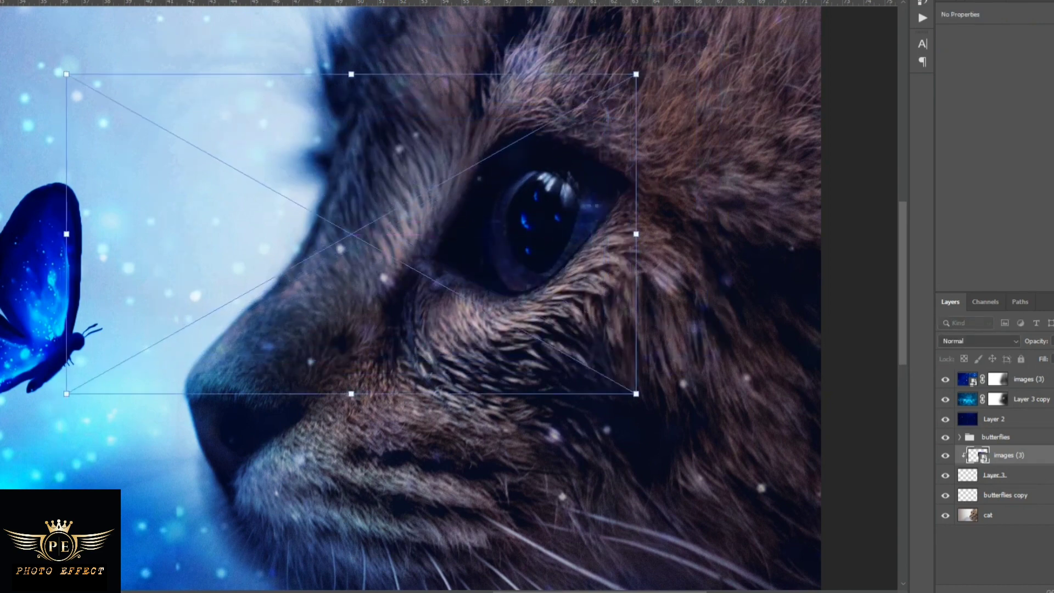
{"action": "key", "text": "Return"}
{"action": "key", "text": "ctrl+minus"}
{"action": "key", "text": "ctrl+minus"}
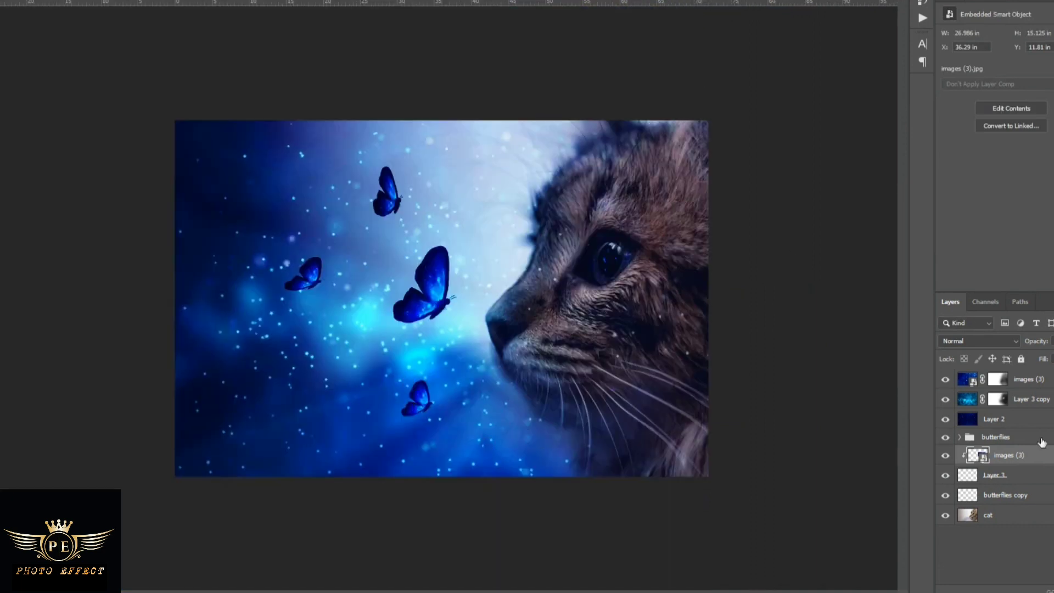
{"action": "mouse_move", "coordinate": [150, 90]}
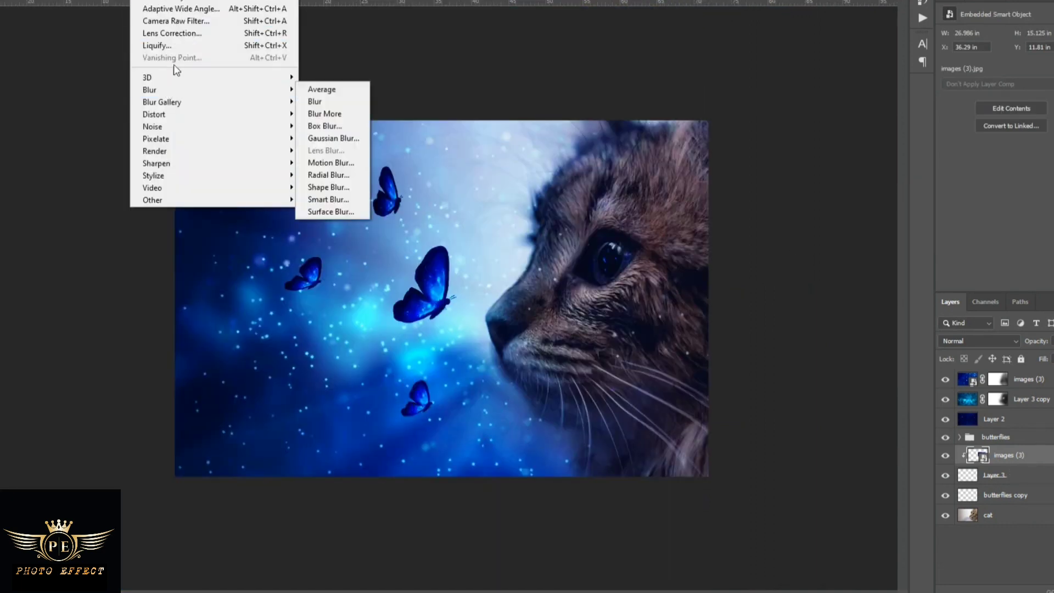
Apply a Gaussian Blur of a few pixels to the clipped images (3) bokeh layer.
{"action": "left_click", "coordinate": [332, 140]}
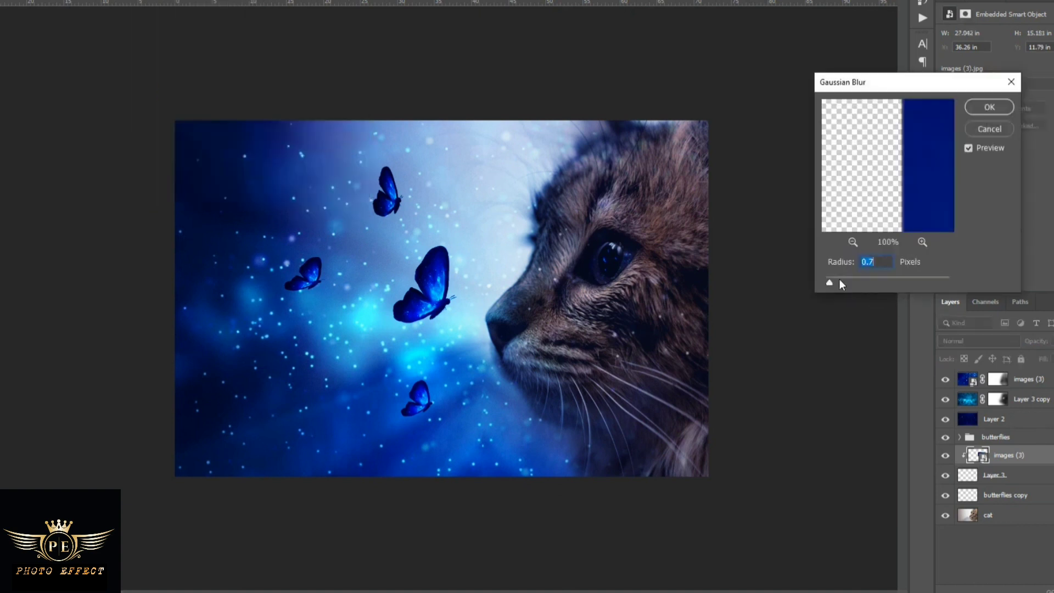
{"action": "left_click_drag", "start_coordinate": [839, 279], "coordinate": [855, 282]}
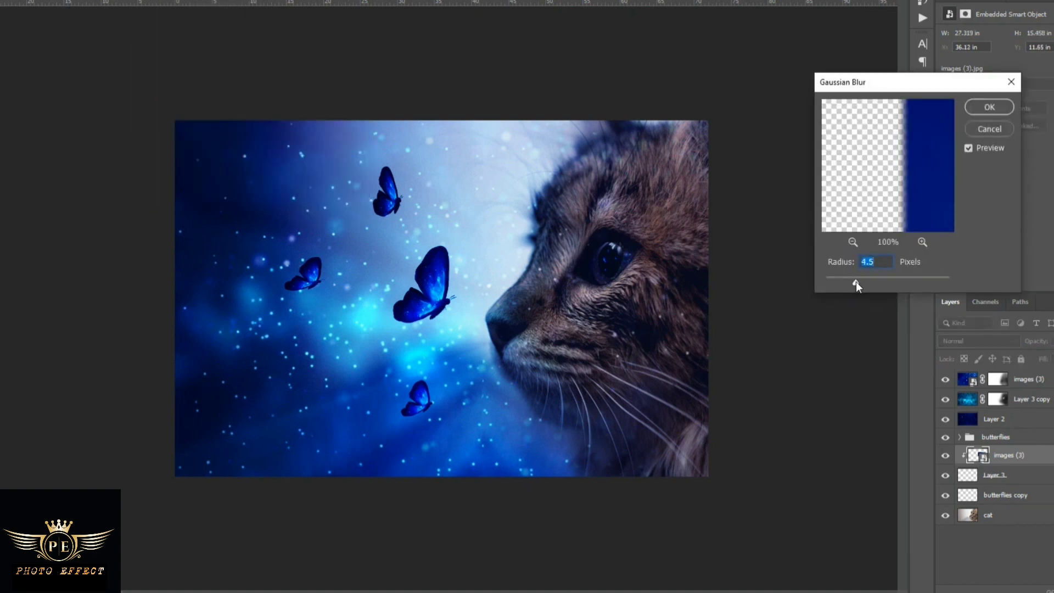
{"action": "left_click", "coordinate": [989, 108]}
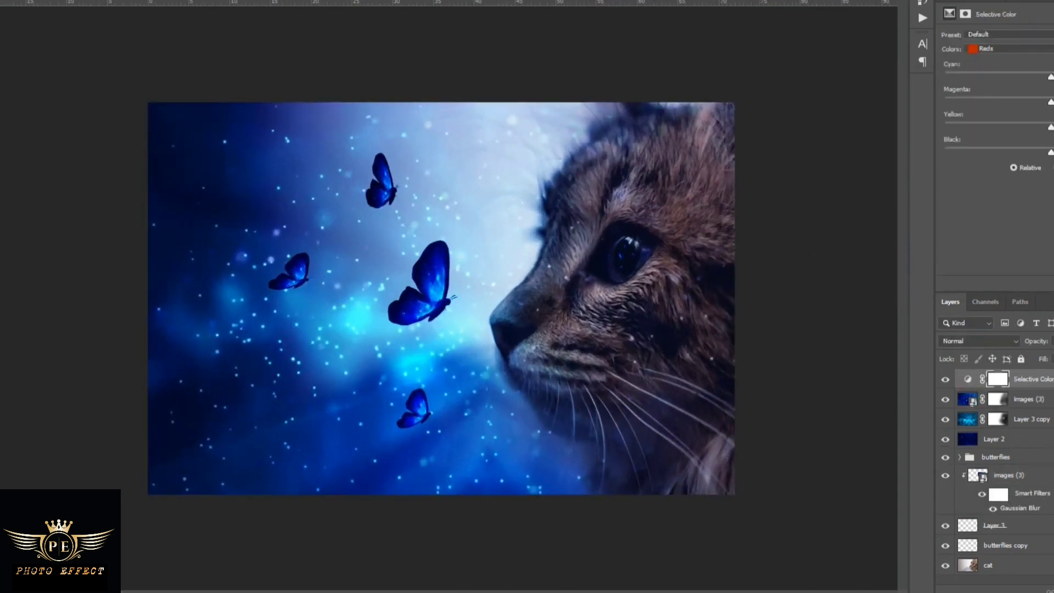
In Selective Color, reduce the cyan and yellow in the Blacks.
{"action": "left_click", "coordinate": [1010, 49]}
{"action": "left_click", "coordinate": [1007, 143]}
{"action": "left_click_drag", "start_coordinate": [1051, 78], "coordinate": [1025, 81]}
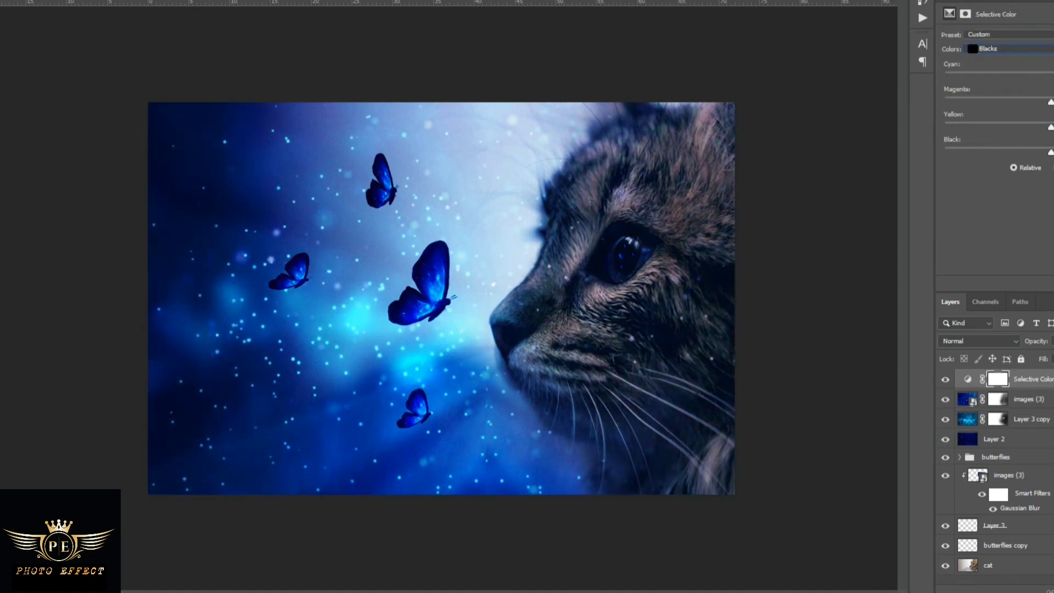
{"action": "mouse_move", "coordinate": [1025, 78]}
{"action": "left_mouse_down"}
{"action": "mouse_move", "coordinate": [1051, 77]}
{"action": "mouse_move", "coordinate": [1037, 104]}
{"action": "mouse_move", "coordinate": [1050, 103]}
{"action": "left_mouse_up"}
{"action": "left_click_drag", "start_coordinate": [1052, 127], "coordinate": [1046, 160]}
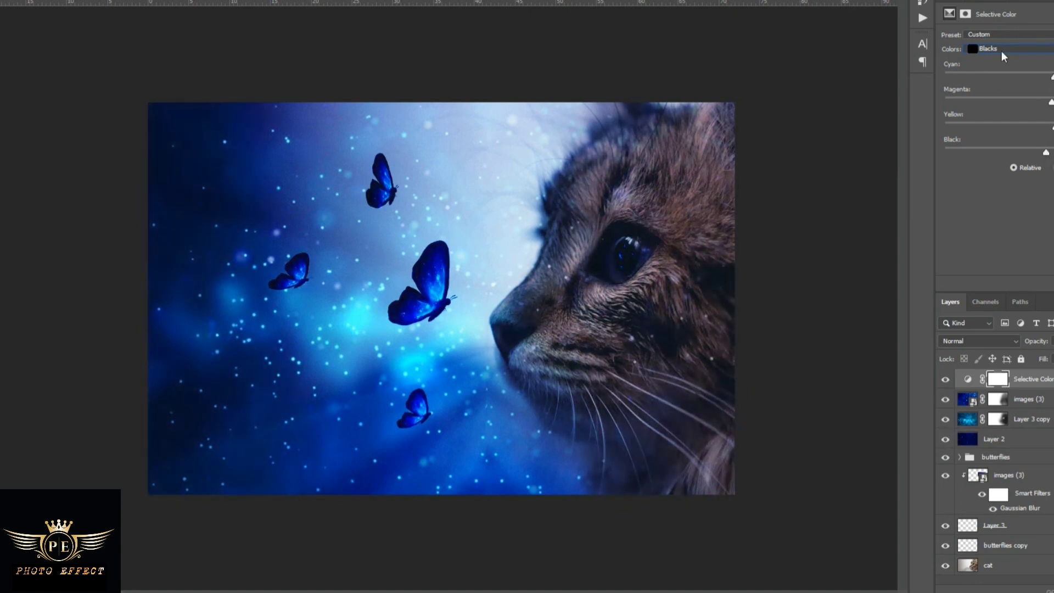
Adjust the cyan and black sliders for Neutrals, then brighten the Cyans range.
{"action": "left_click", "coordinate": [1001, 49]}
{"action": "left_click", "coordinate": [994, 131]}
{"action": "left_click_drag", "start_coordinate": [1053, 77], "coordinate": [1046, 128]}
{"action": "mouse_move", "coordinate": [1052, 152]}
{"action": "left_mouse_down"}
{"action": "mouse_move", "coordinate": [1042, 127]}
{"action": "mouse_move", "coordinate": [1052, 152]}
{"action": "left_mouse_up"}
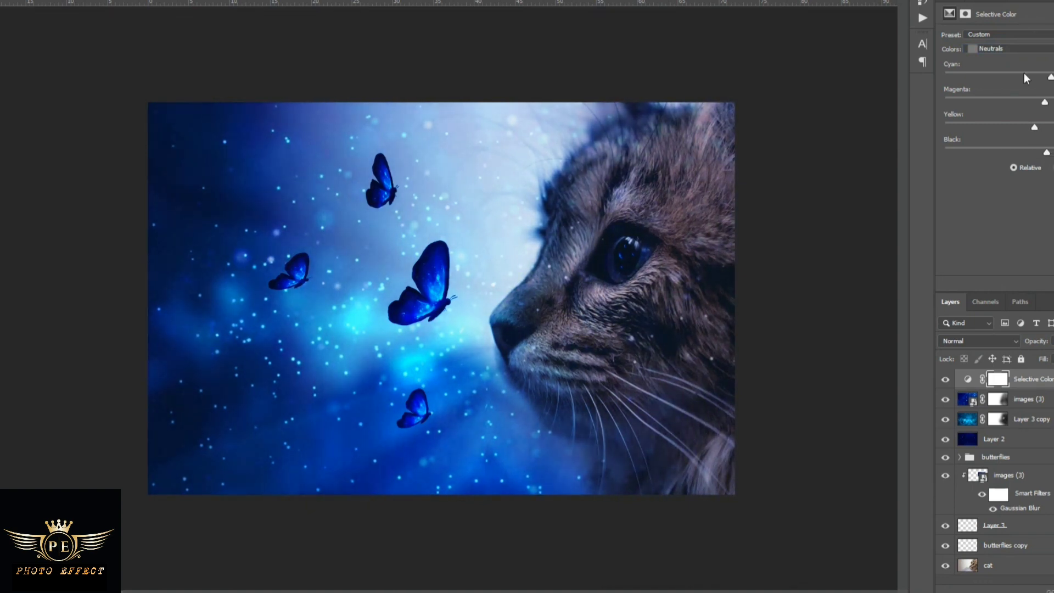
{"action": "left_click", "coordinate": [1010, 48]}
{"action": "left_click", "coordinate": [1038, 98]}
{"action": "mouse_move", "coordinate": [1050, 77]}
{"action": "left_mouse_down"}
{"action": "mouse_move", "coordinate": [995, 78]}
{"action": "mouse_move", "coordinate": [1022, 83]}
{"action": "mouse_move", "coordinate": [1007, 105]}
{"action": "mouse_move", "coordinate": [970, 100]}
{"action": "mouse_move", "coordinate": [1052, 102]}
{"action": "mouse_move", "coordinate": [1053, 127]}
{"action": "mouse_move", "coordinate": [1038, 127]}
{"action": "mouse_move", "coordinate": [1023, 152]}
{"action": "mouse_move", "coordinate": [1052, 153]}
{"action": "left_mouse_up"}
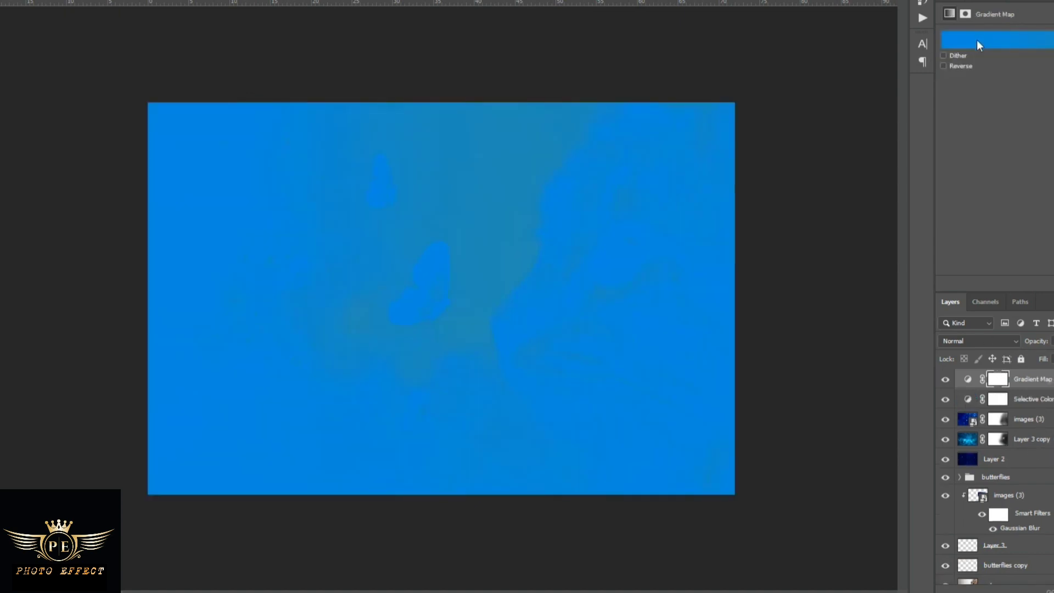
Apply the Platinum preset to the gradient map and add an empty Layer 4.
{"action": "left_click", "coordinate": [977, 40]}
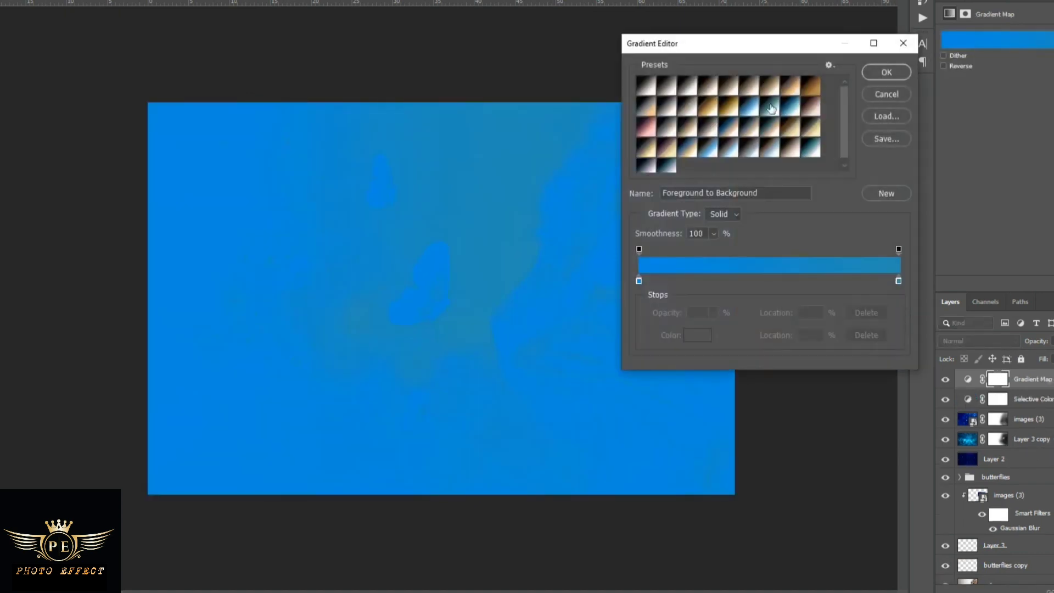
{"action": "left_click", "coordinate": [643, 88]}
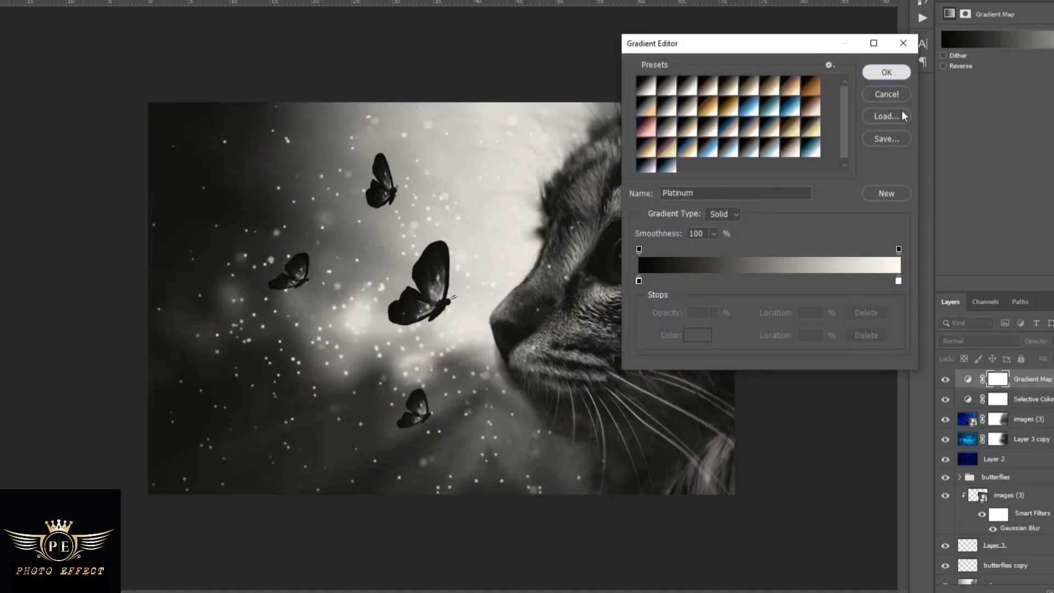
{"action": "left_click", "coordinate": [887, 72]}
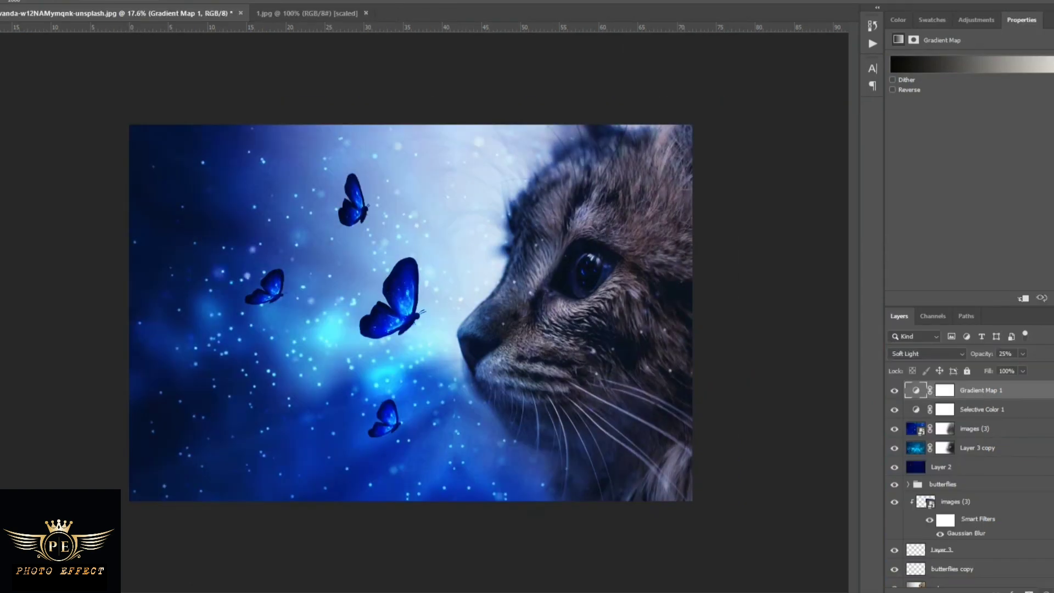
{"action": "key", "text": "ctrl+shift+alt+n"}
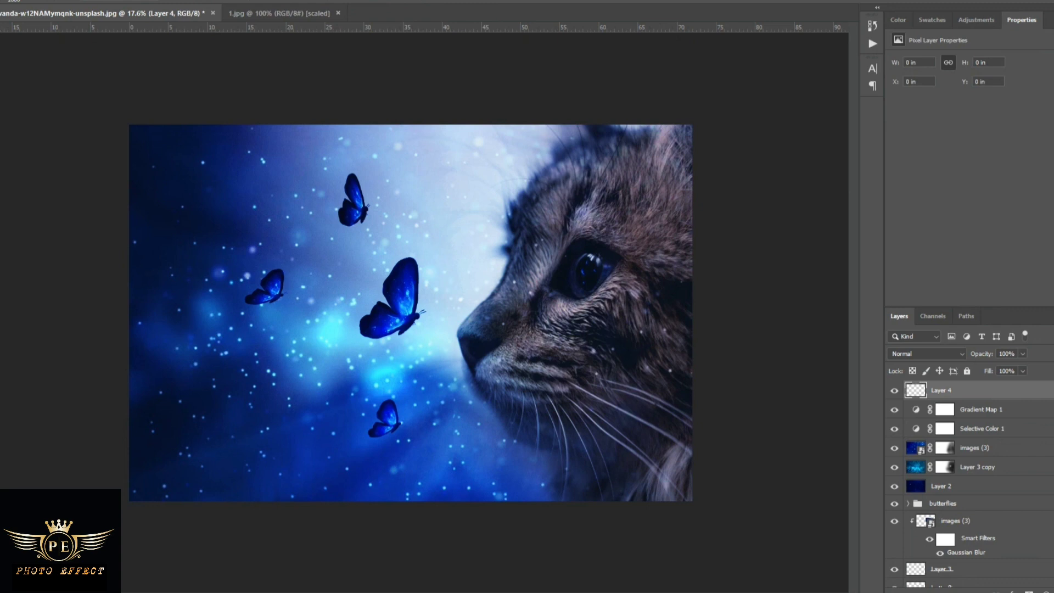
Merge all visible content onto Layer 4 with Ctrl+Alt+Shift+E.
{"action": "key", "text": "ctrl+shift+alt+e"}
{"action": "left_click", "coordinate": [113, 3]}
{"action": "left_click", "coordinate": [144, 55]}
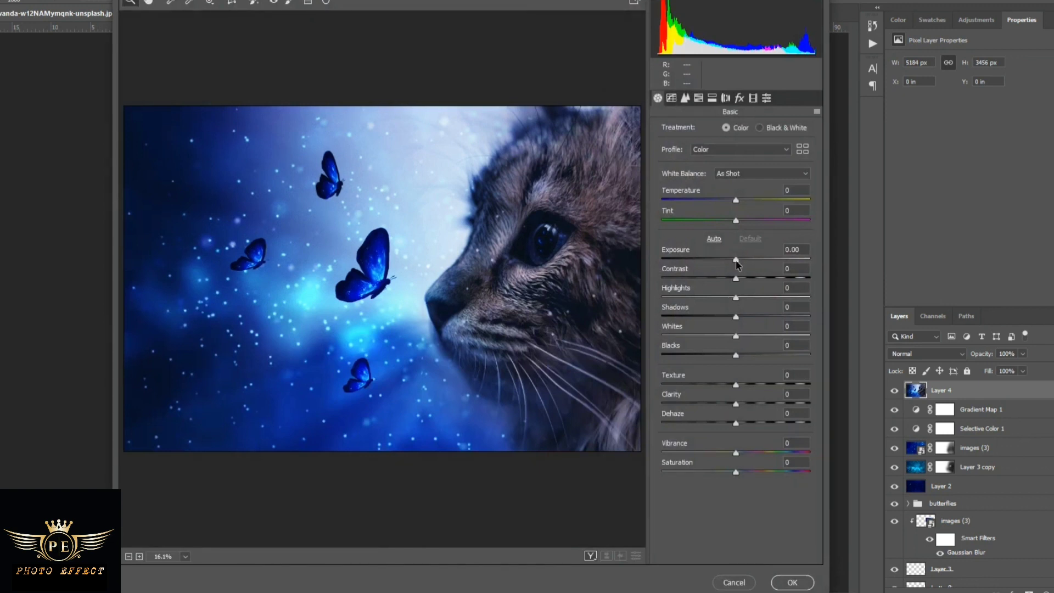
In Camera Raw, set exposure +0.15, contrast -16, highlights -59, whites +38, slightly darker blacks.
{"action": "left_click_drag", "start_coordinate": [736, 260], "coordinate": [739, 260]}
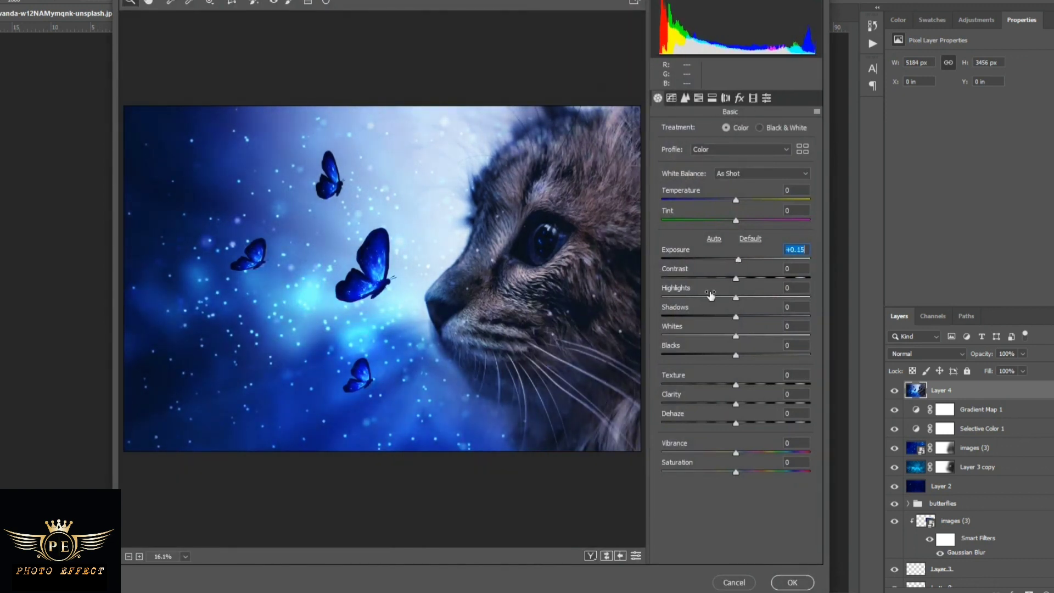
{"action": "mouse_move", "coordinate": [736, 279]}
{"action": "left_mouse_down"}
{"action": "mouse_move", "coordinate": [661, 298]}
{"action": "mouse_move", "coordinate": [693, 299]}
{"action": "left_mouse_up"}
{"action": "left_click", "coordinate": [739, 337]}
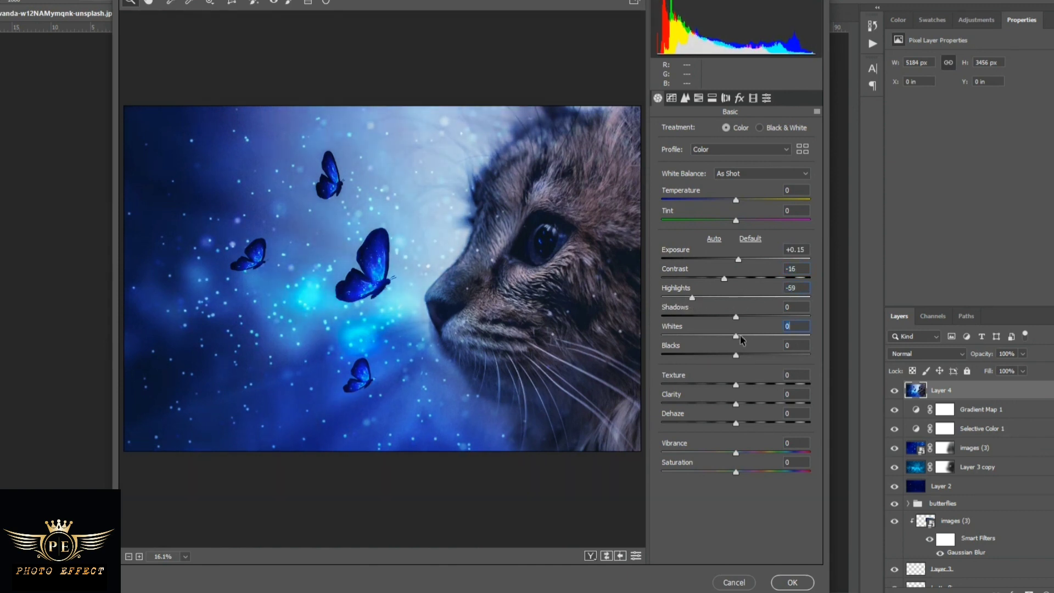
{"action": "mouse_move", "coordinate": [736, 336]}
{"action": "left_mouse_down"}
{"action": "mouse_move", "coordinate": [764, 336]}
{"action": "mouse_move", "coordinate": [764, 317]}
{"action": "mouse_move", "coordinate": [734, 317]}
{"action": "left_mouse_up"}
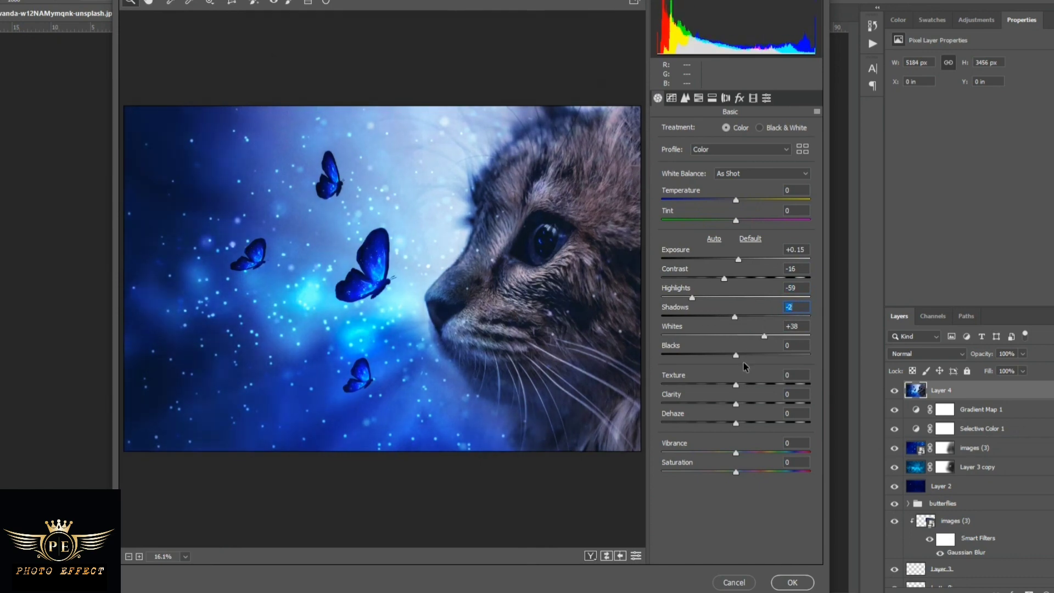
{"action": "mouse_move", "coordinate": [736, 356]}
{"action": "left_mouse_down"}
{"action": "mouse_move", "coordinate": [711, 356]}
{"action": "mouse_move", "coordinate": [730, 356]}
{"action": "mouse_move", "coordinate": [761, 384]}
{"action": "mouse_move", "coordinate": [741, 404]}
{"action": "left_mouse_up"}
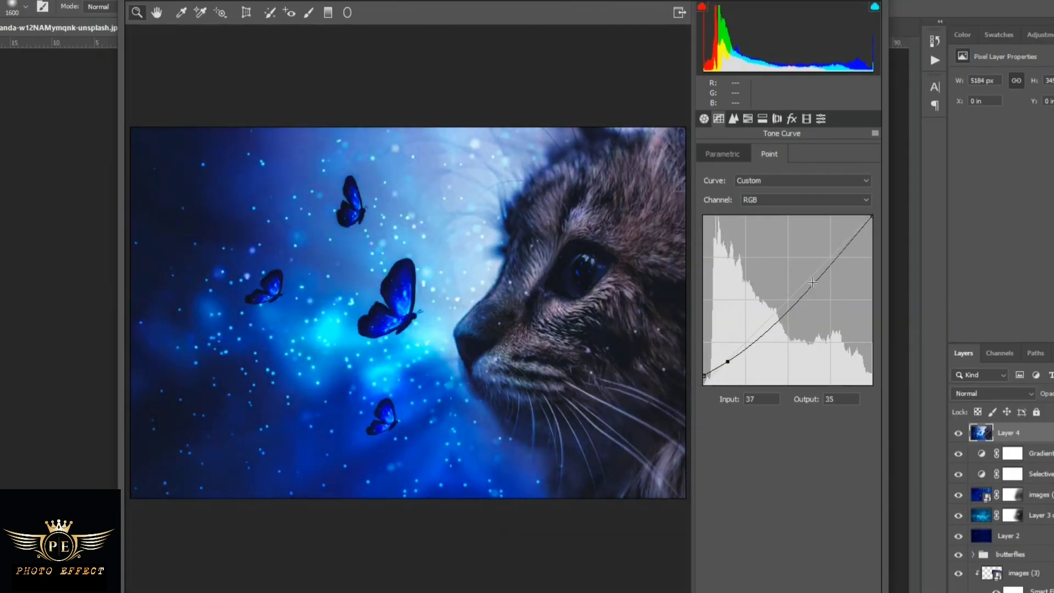
Shape the tone curve, lifting the darkest point slightly.
{"action": "left_click_drag", "start_coordinate": [813, 282], "coordinate": [830, 260]}
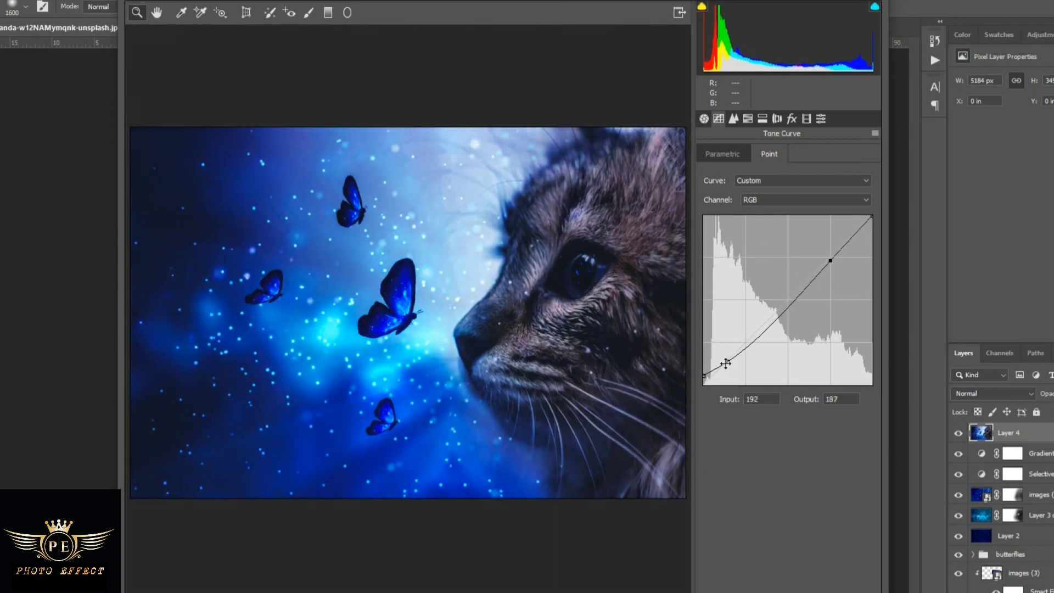
{"action": "left_click_drag", "start_coordinate": [726, 364], "coordinate": [733, 353]}
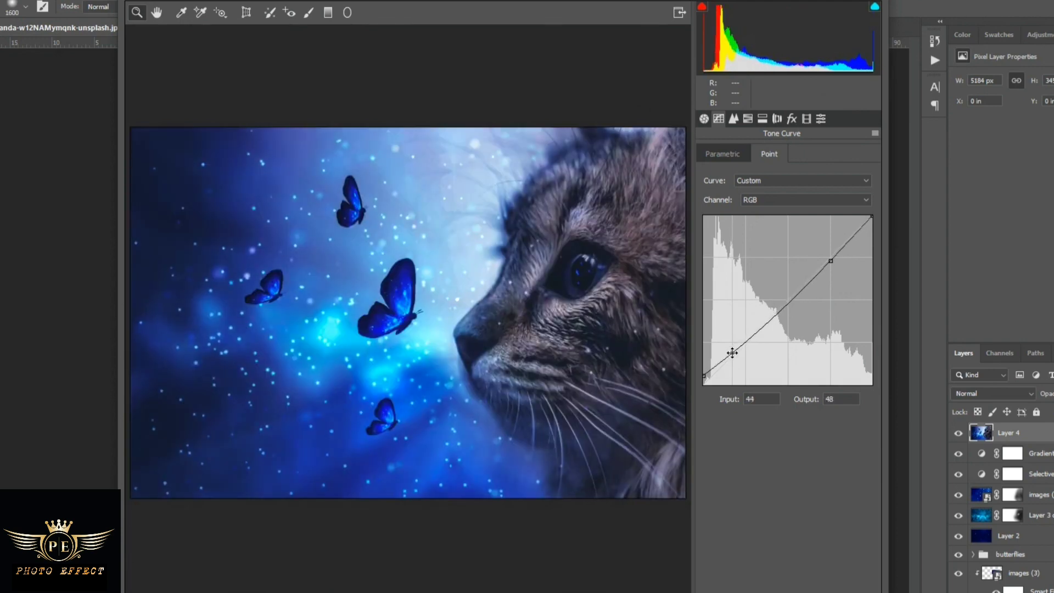
{"action": "left_click", "coordinate": [703, 384]}
{"action": "left_click_drag", "start_coordinate": [702, 384], "coordinate": [706, 376]}
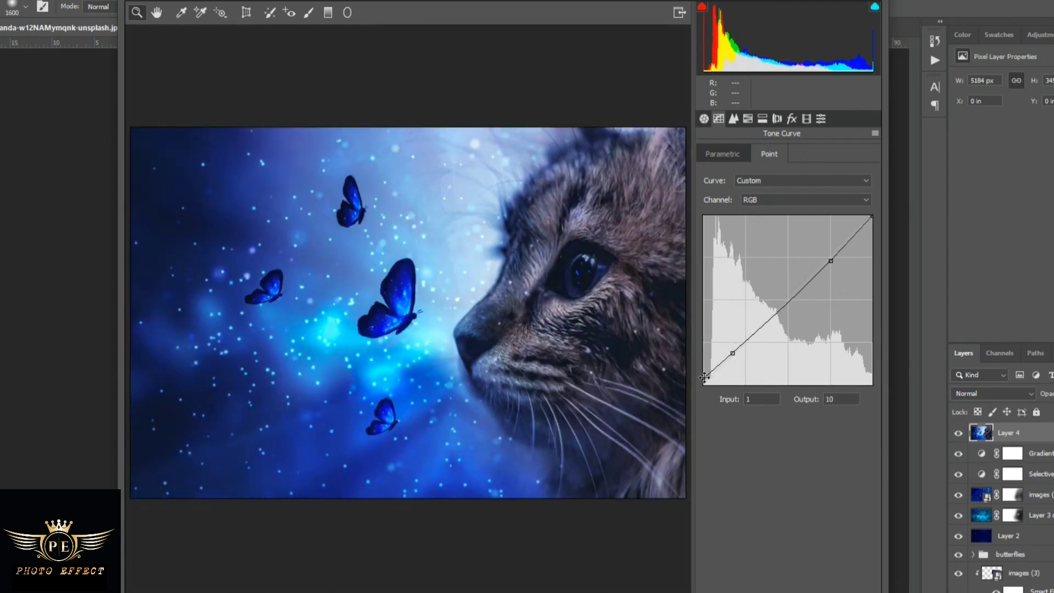
Add a post-crop vignette: amount -63, midpoint 100, roundness +27, feather 100.
{"action": "left_click", "coordinate": [735, 119]}
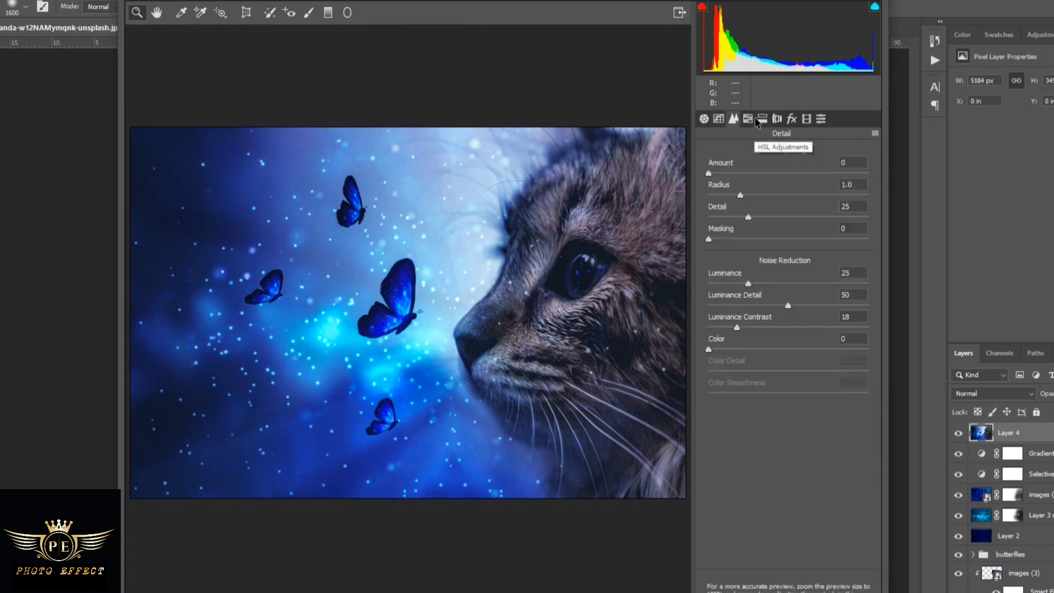
{"action": "left_click", "coordinate": [763, 120]}
{"action": "left_click", "coordinate": [821, 118]}
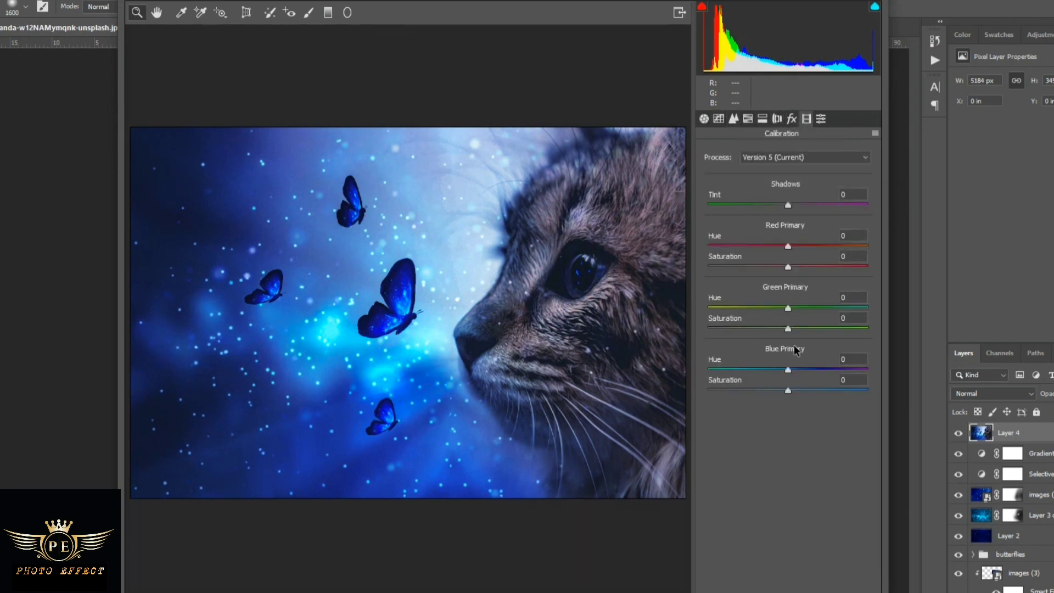
{"action": "left_click", "coordinate": [791, 119]}
{"action": "left_click_drag", "start_coordinate": [788, 292], "coordinate": [690, 294]}
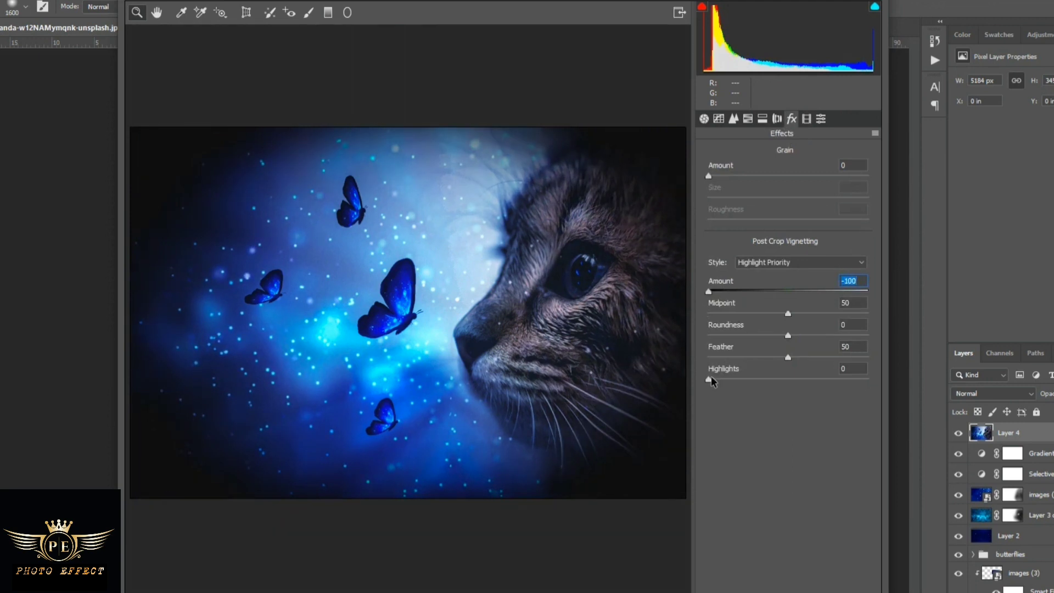
{"action": "left_click_drag", "start_coordinate": [789, 358], "coordinate": [868, 358]}
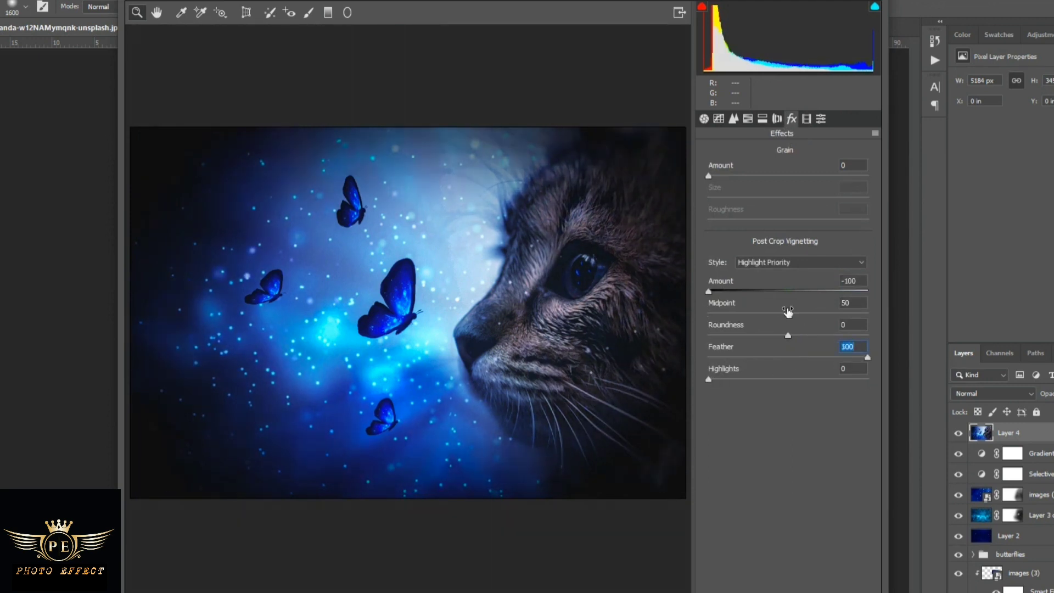
{"action": "left_click_drag", "start_coordinate": [789, 313], "coordinate": [876, 313]}
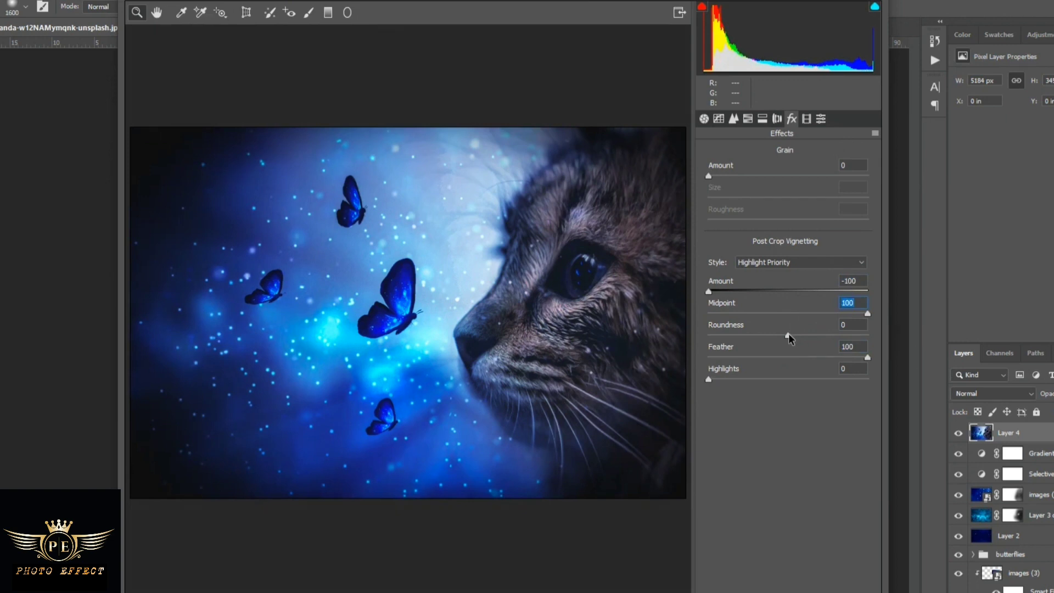
{"action": "left_click_drag", "start_coordinate": [788, 335], "coordinate": [809, 335]}
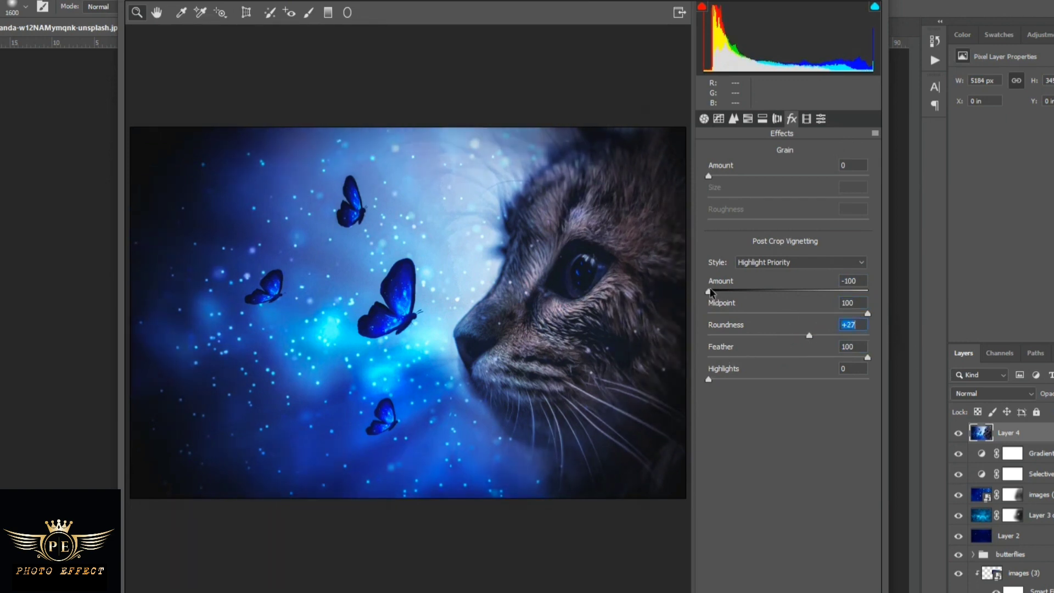
{"action": "left_click_drag", "start_coordinate": [714, 295], "coordinate": [745, 299]}
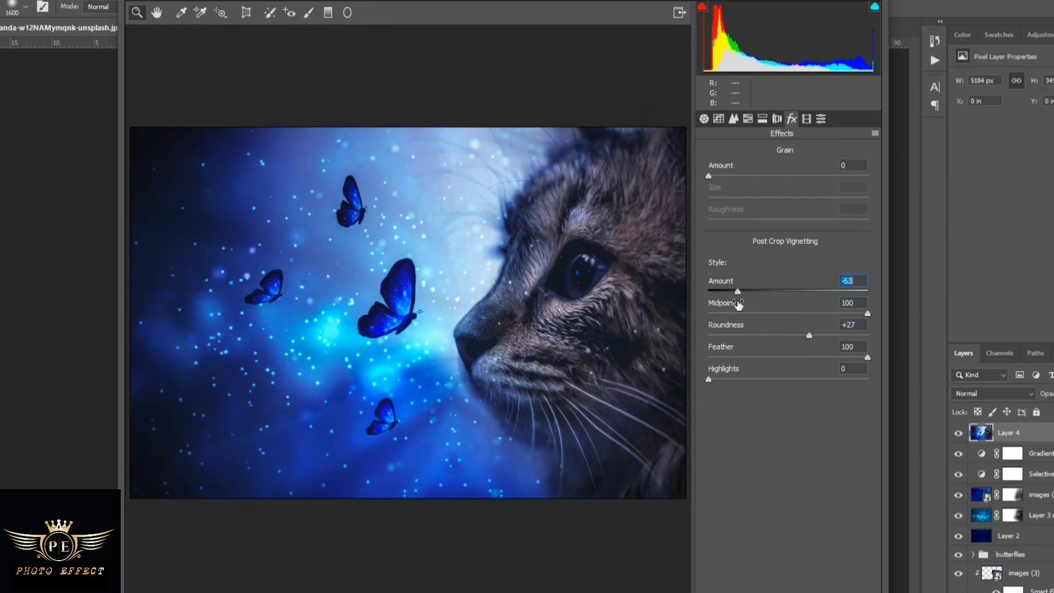
Apply the Camera Raw edits to Layer 4.
{"action": "left_click", "coordinate": [808, 119]}
{"action": "left_click", "coordinate": [821, 119]}
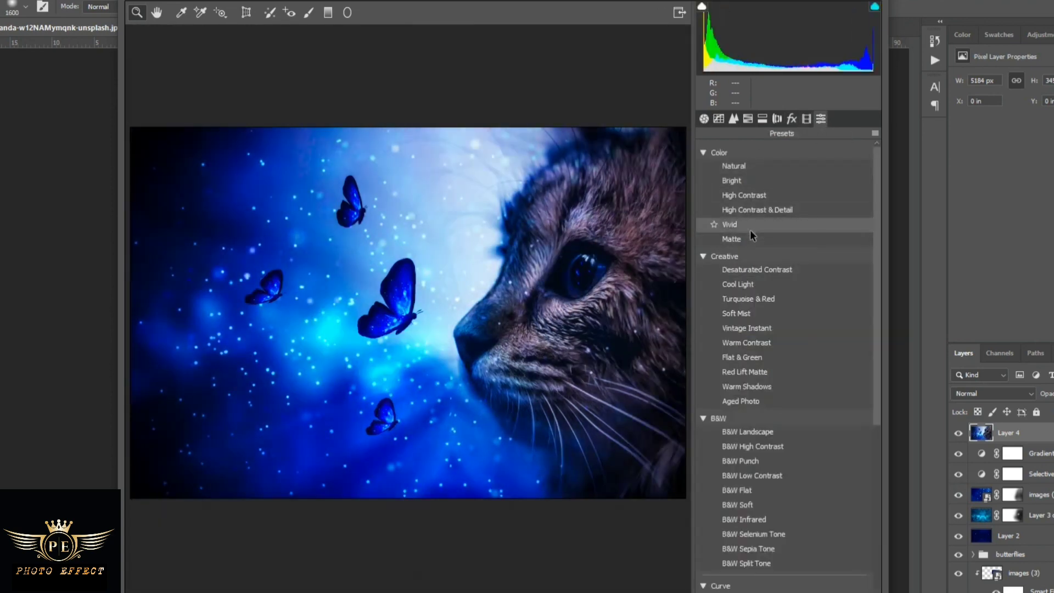
{"action": "left_click", "coordinate": [806, 119]}
{"action": "key", "text": "Return"}
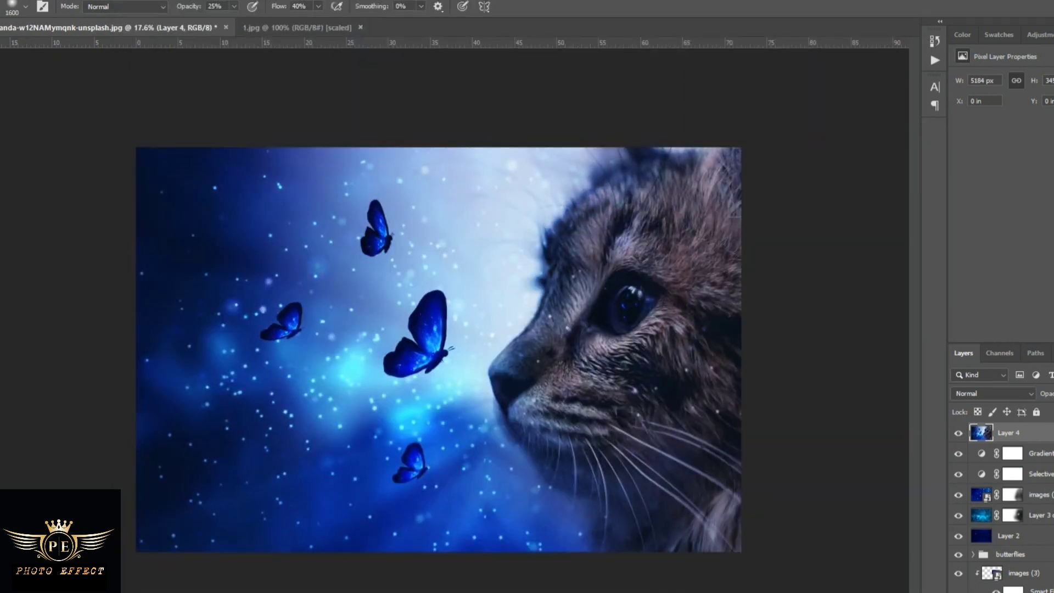
Duplicate Layer 4 and apply Camera Raw's Vivid preset to the copy to saturate the blues.
{"action": "key", "text": "ctrl+j"}
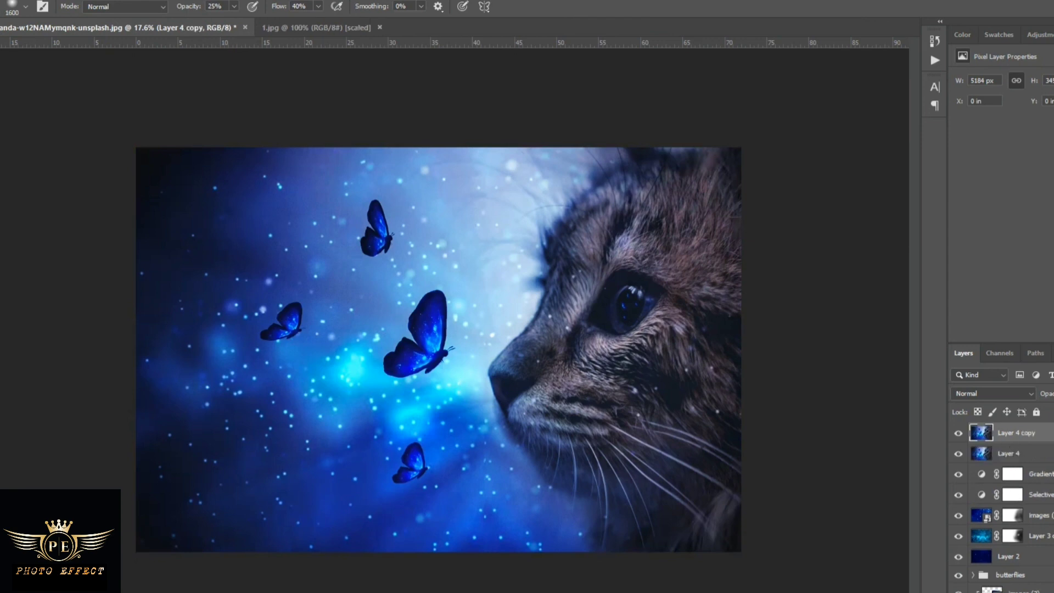
{"action": "left_click", "coordinate": [140, 64]}
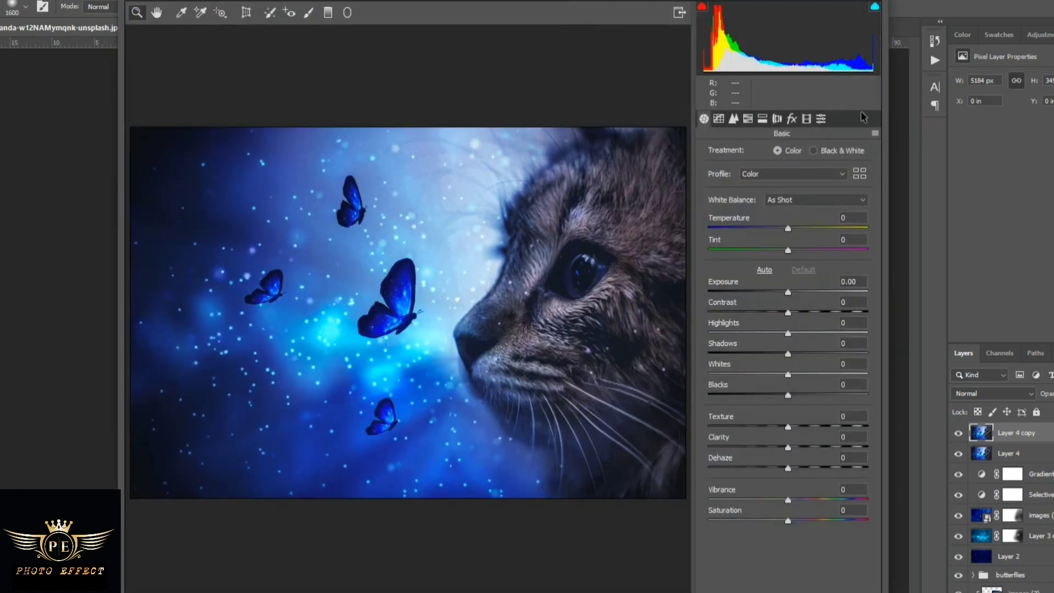
{"action": "left_click", "coordinate": [821, 119]}
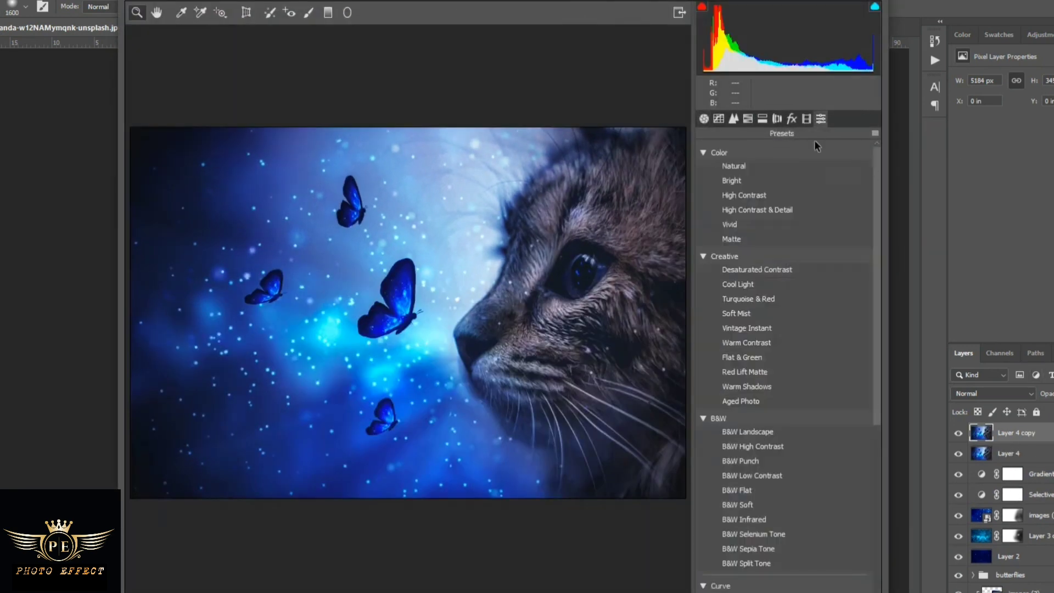
{"action": "left_click", "coordinate": [740, 225]}
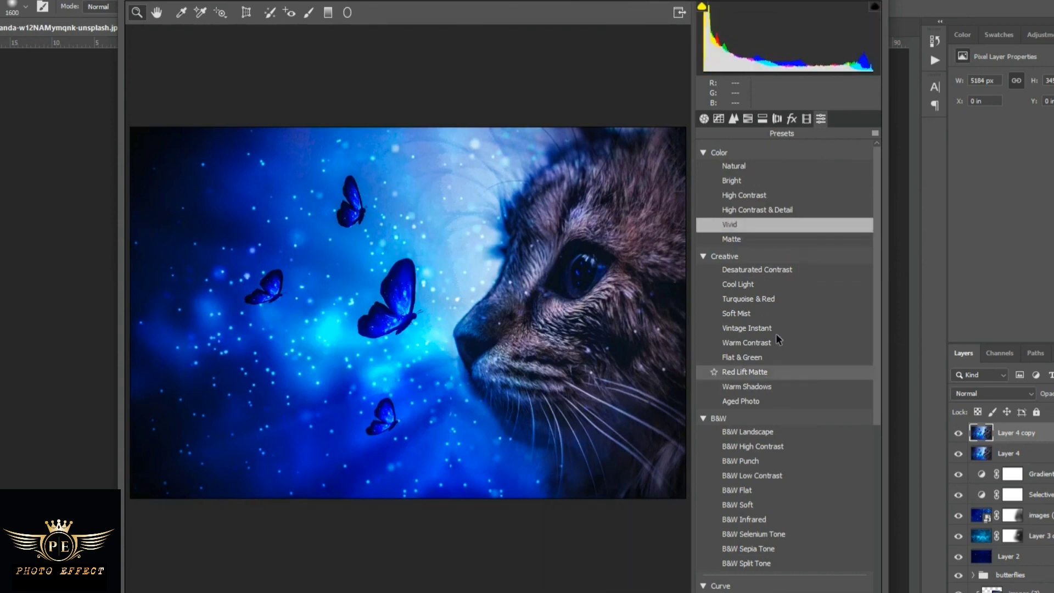
{"action": "key", "text": "Return"}
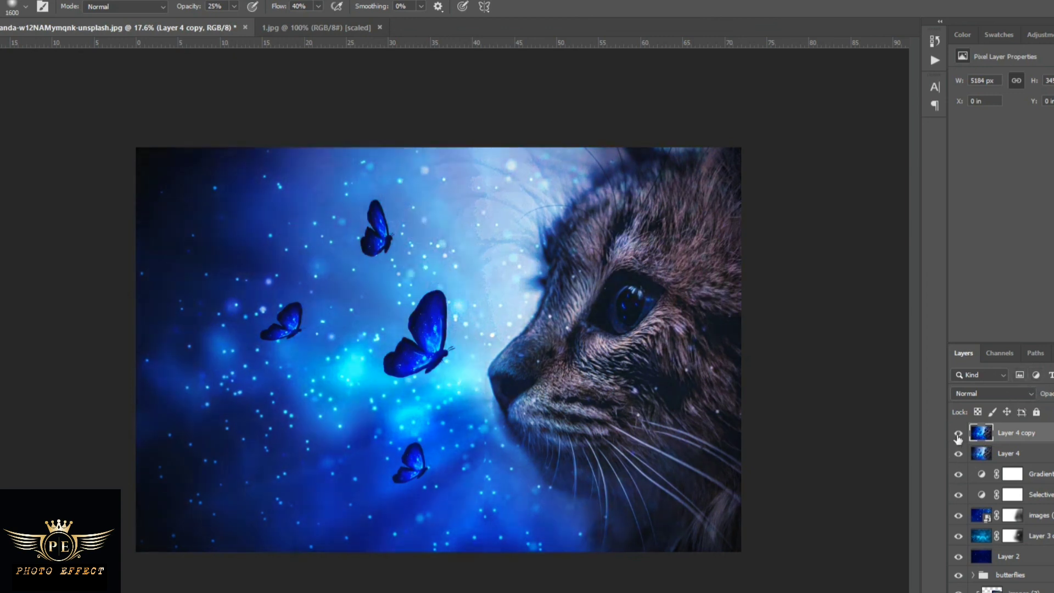
{"action": "left_click", "coordinate": [959, 435]}
{"action": "left_click", "coordinate": [958, 434]}
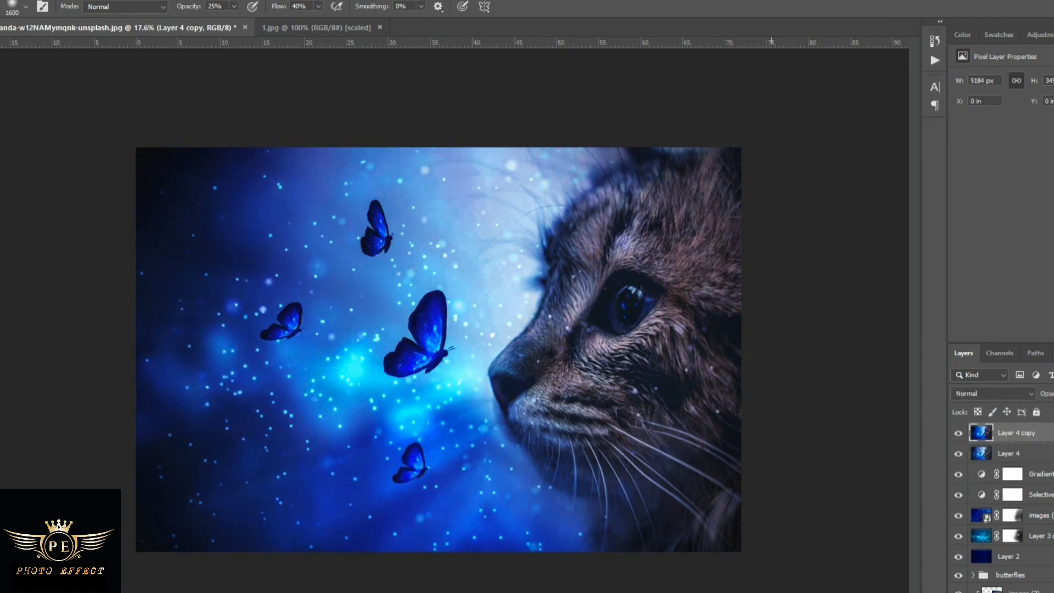